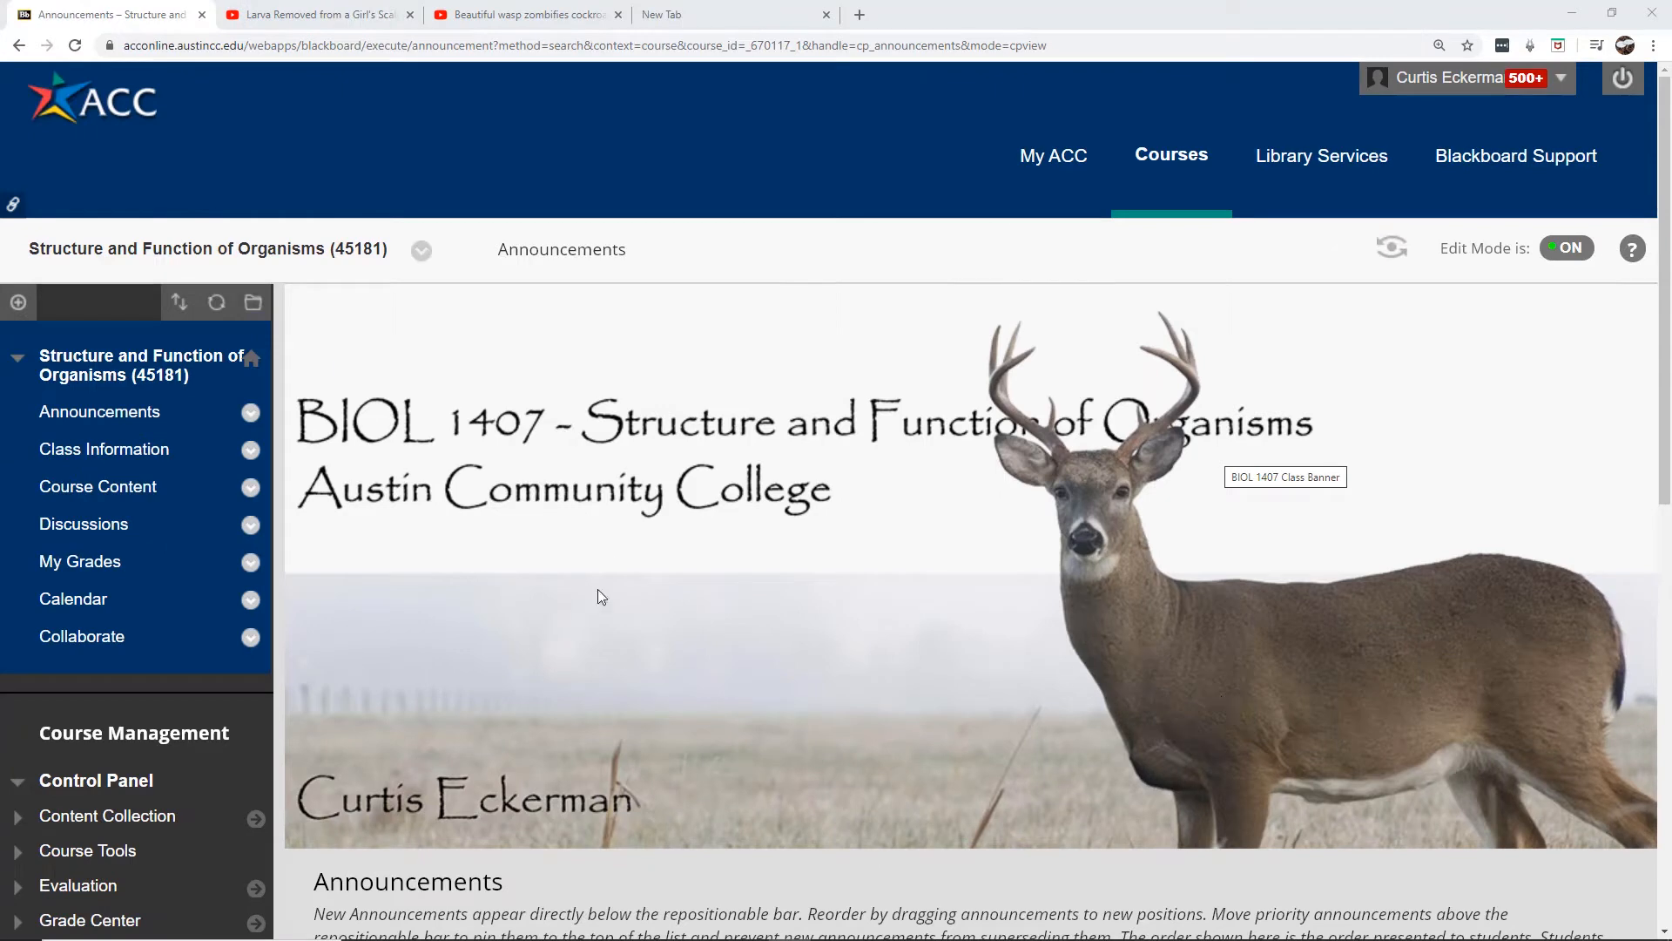
Open the Module 4 folder in the course content.
{"action": "left_click", "coordinate": [113, 492]}
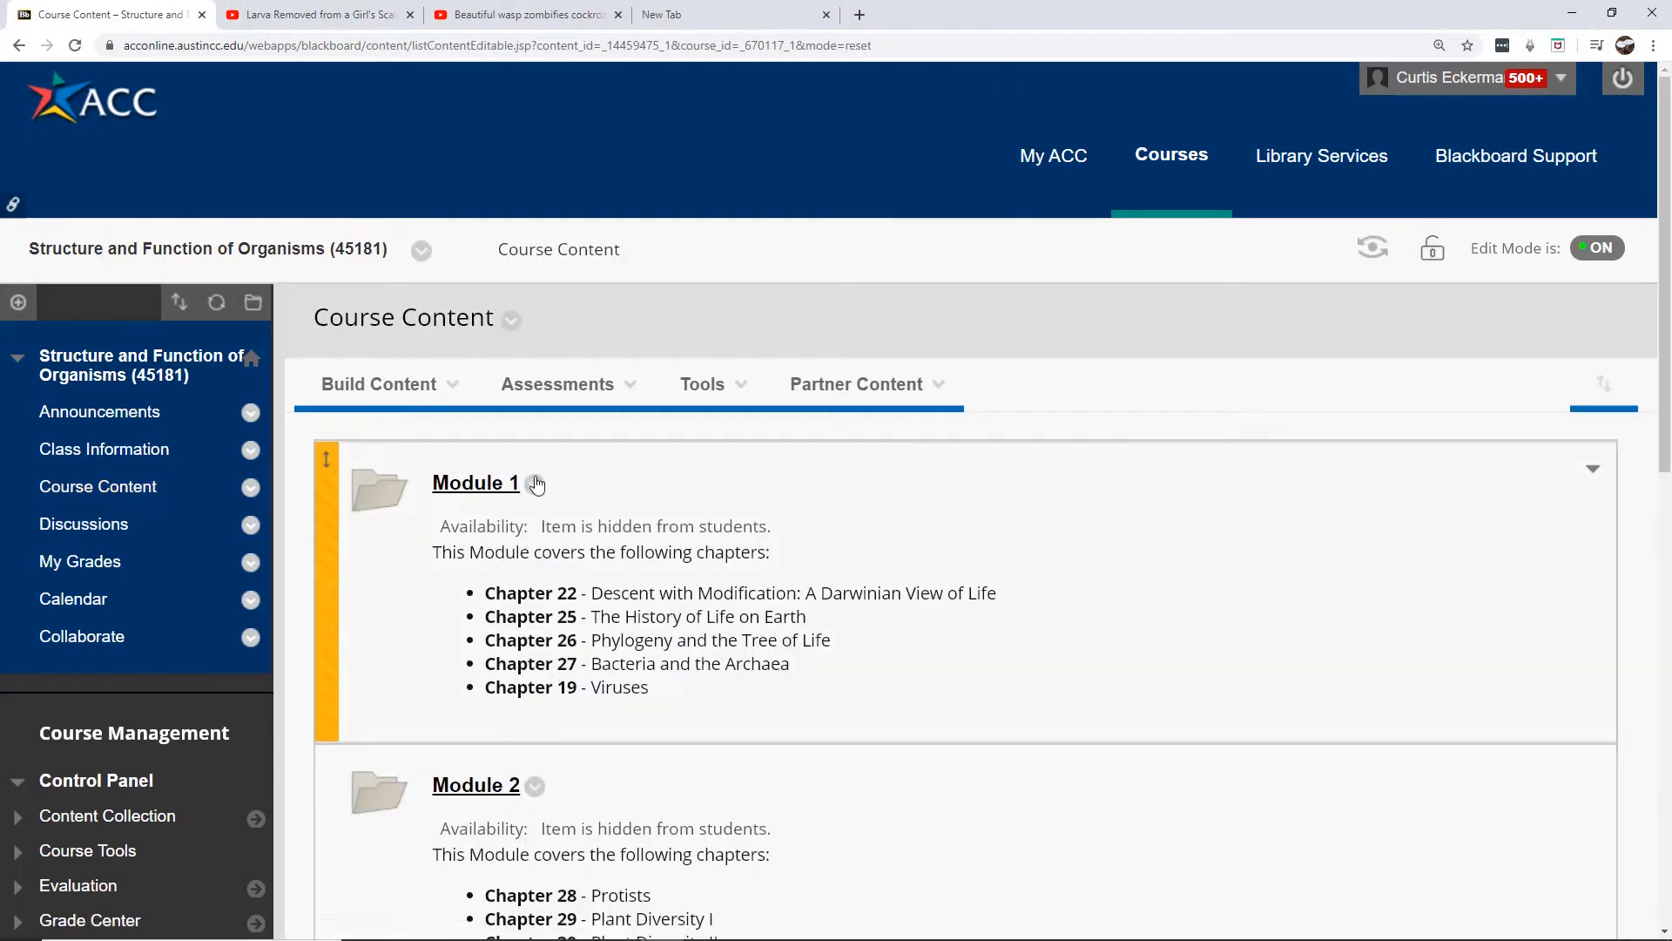
{"action": "left_click_drag", "start_coordinate": [1671, 223], "coordinate": [1665, 585]}
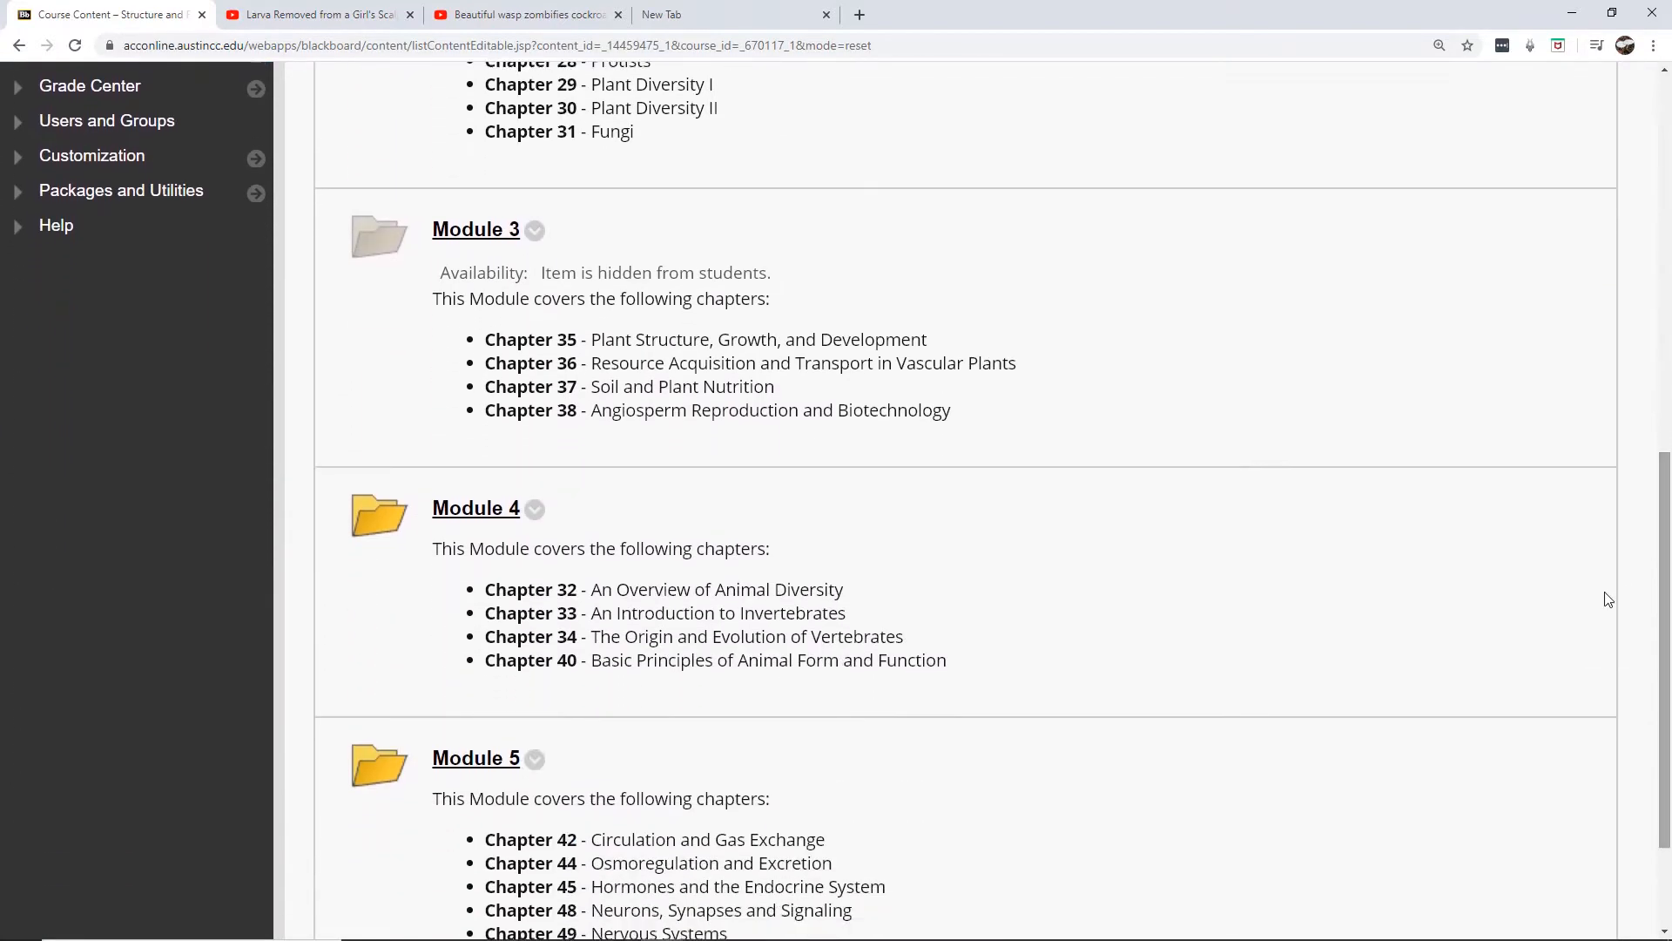
{"action": "left_click", "coordinate": [485, 514]}
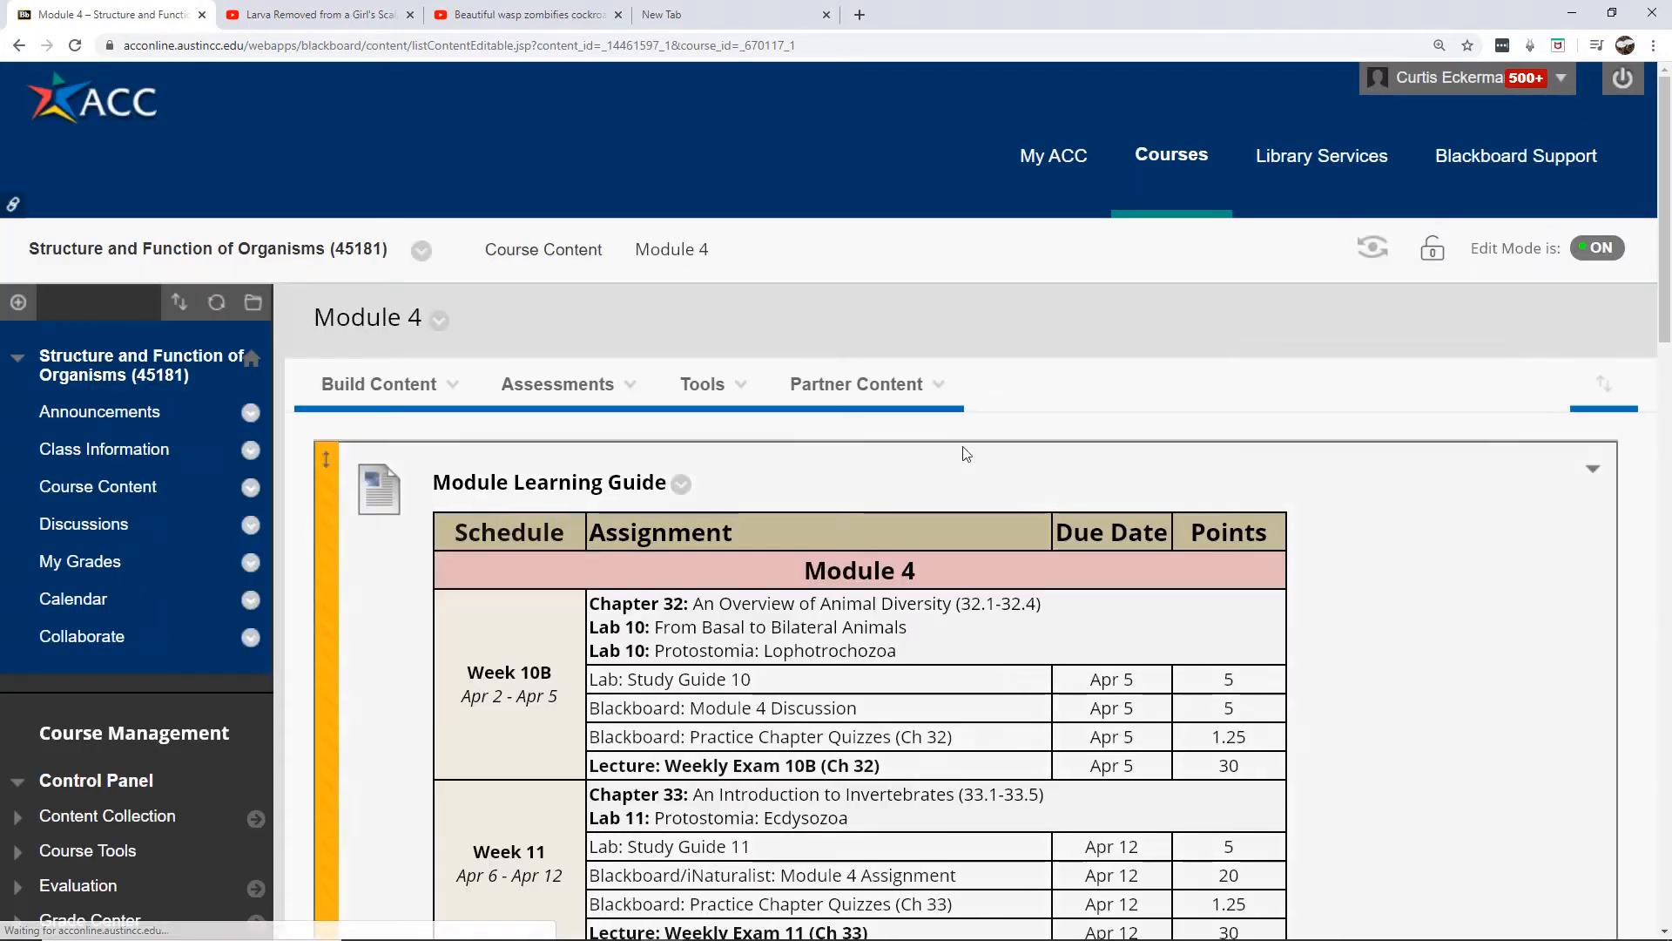
Start a new assignment in Module 4 and name it "Module 4 Assignment".
{"action": "left_click_drag", "start_coordinate": [1663, 181], "coordinate": [1646, 758]}
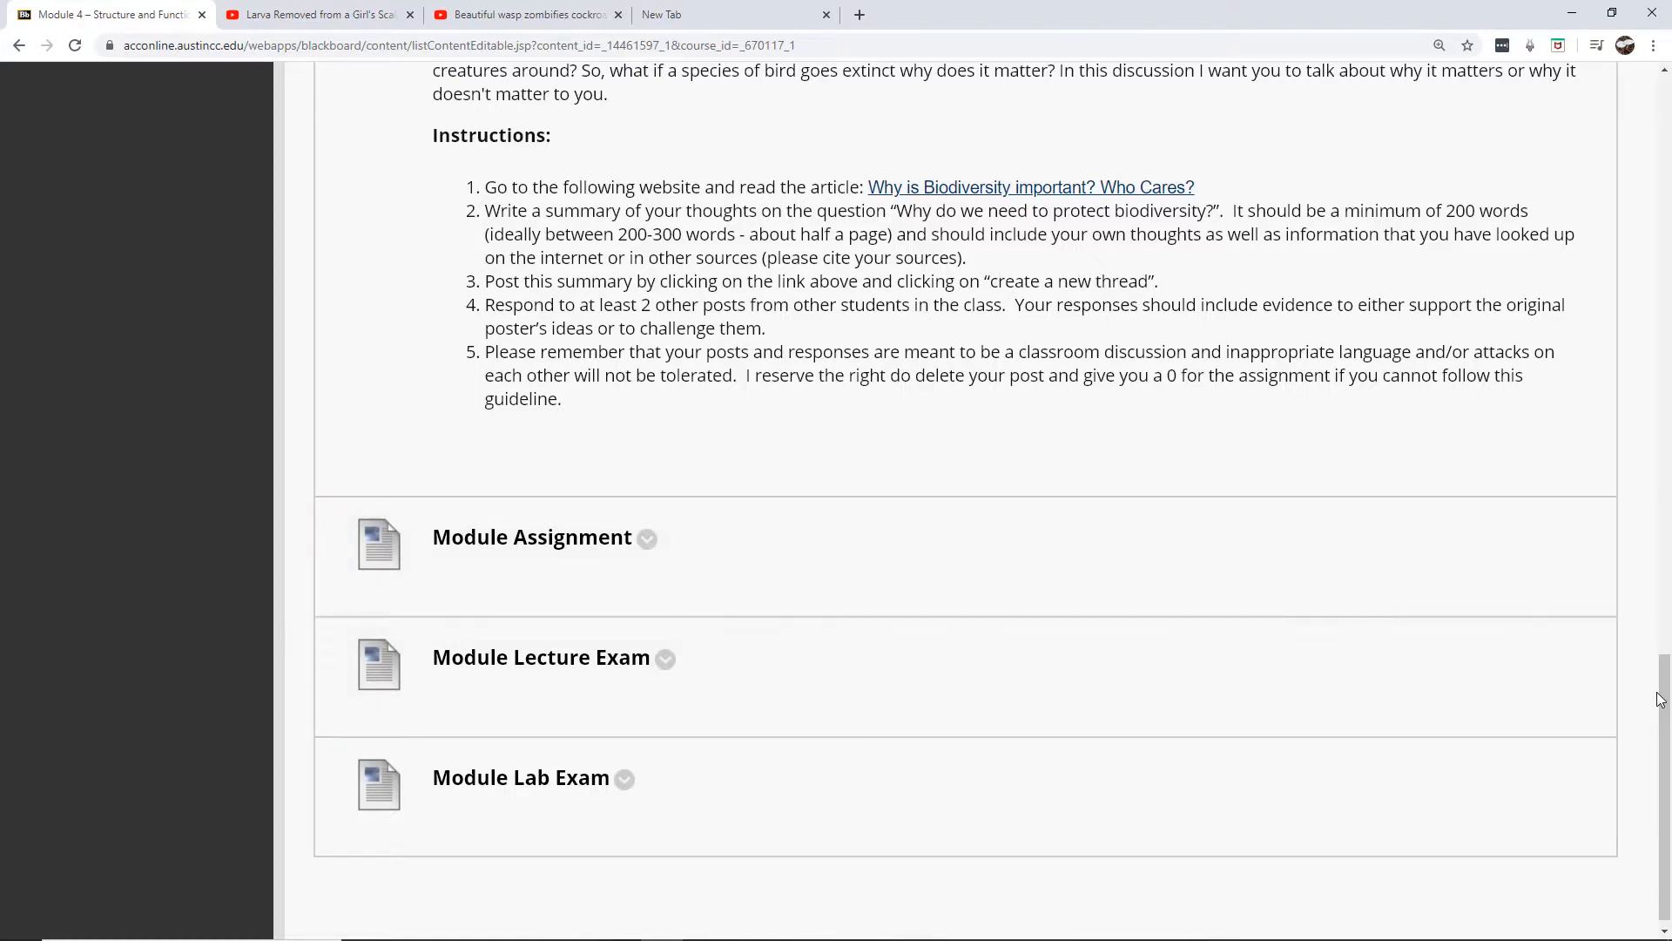
{"action": "left_click_drag", "start_coordinate": [1668, 693], "coordinate": [1668, 142]}
{"action": "left_click", "coordinate": [563, 296]}
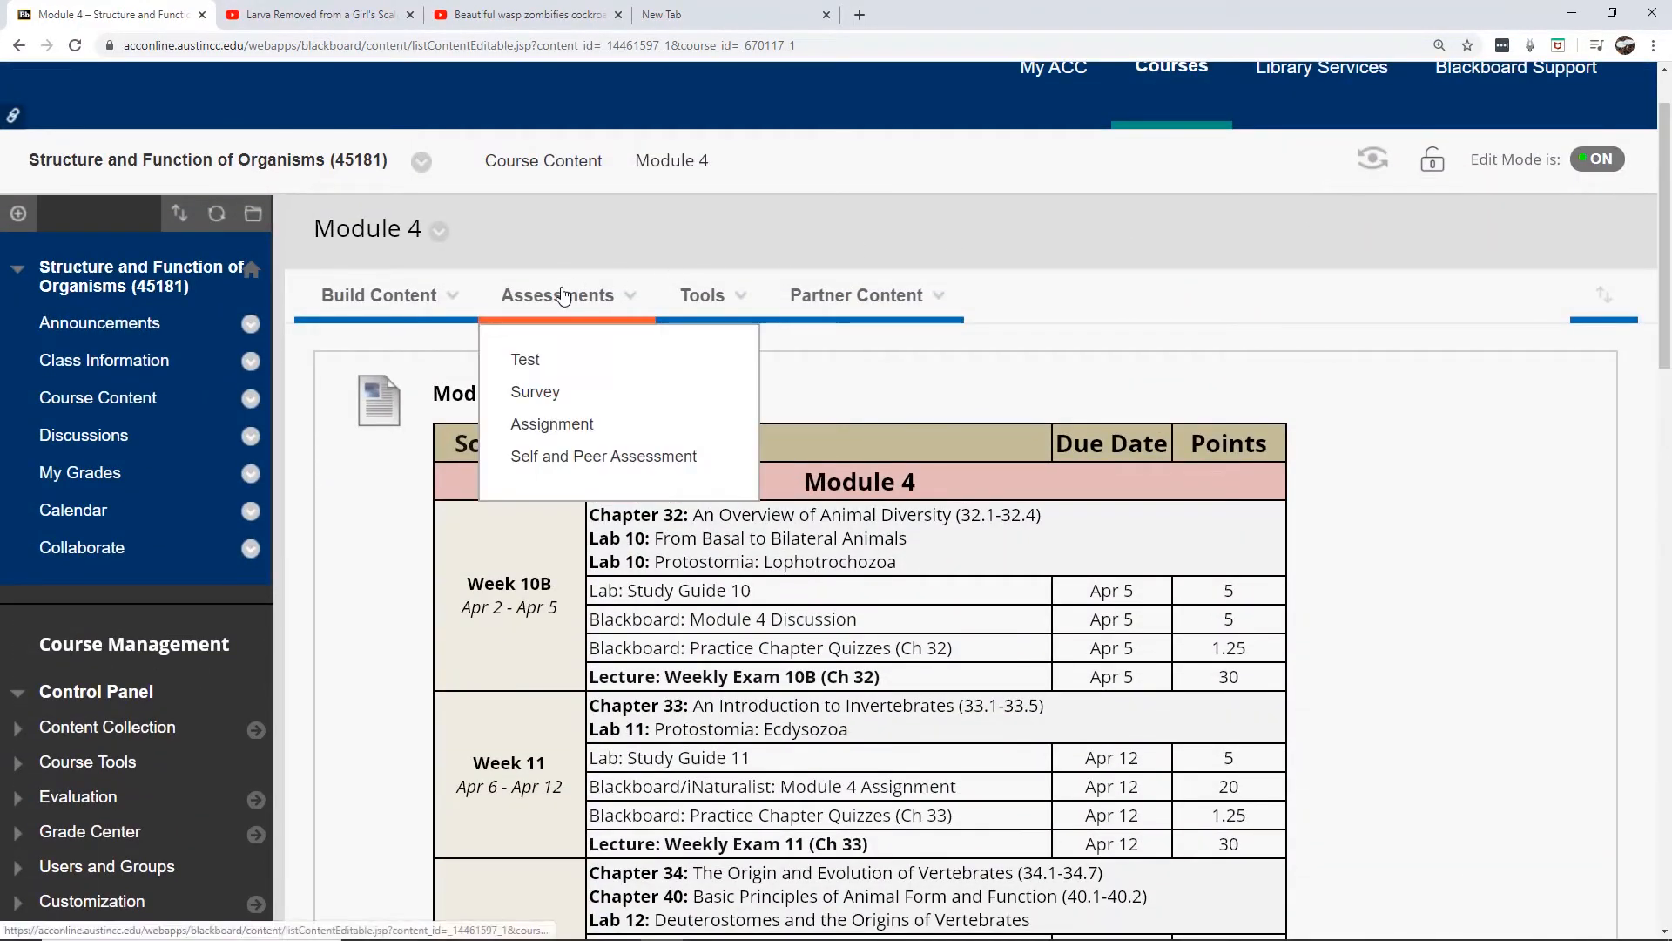
{"action": "left_click", "coordinate": [553, 424]}
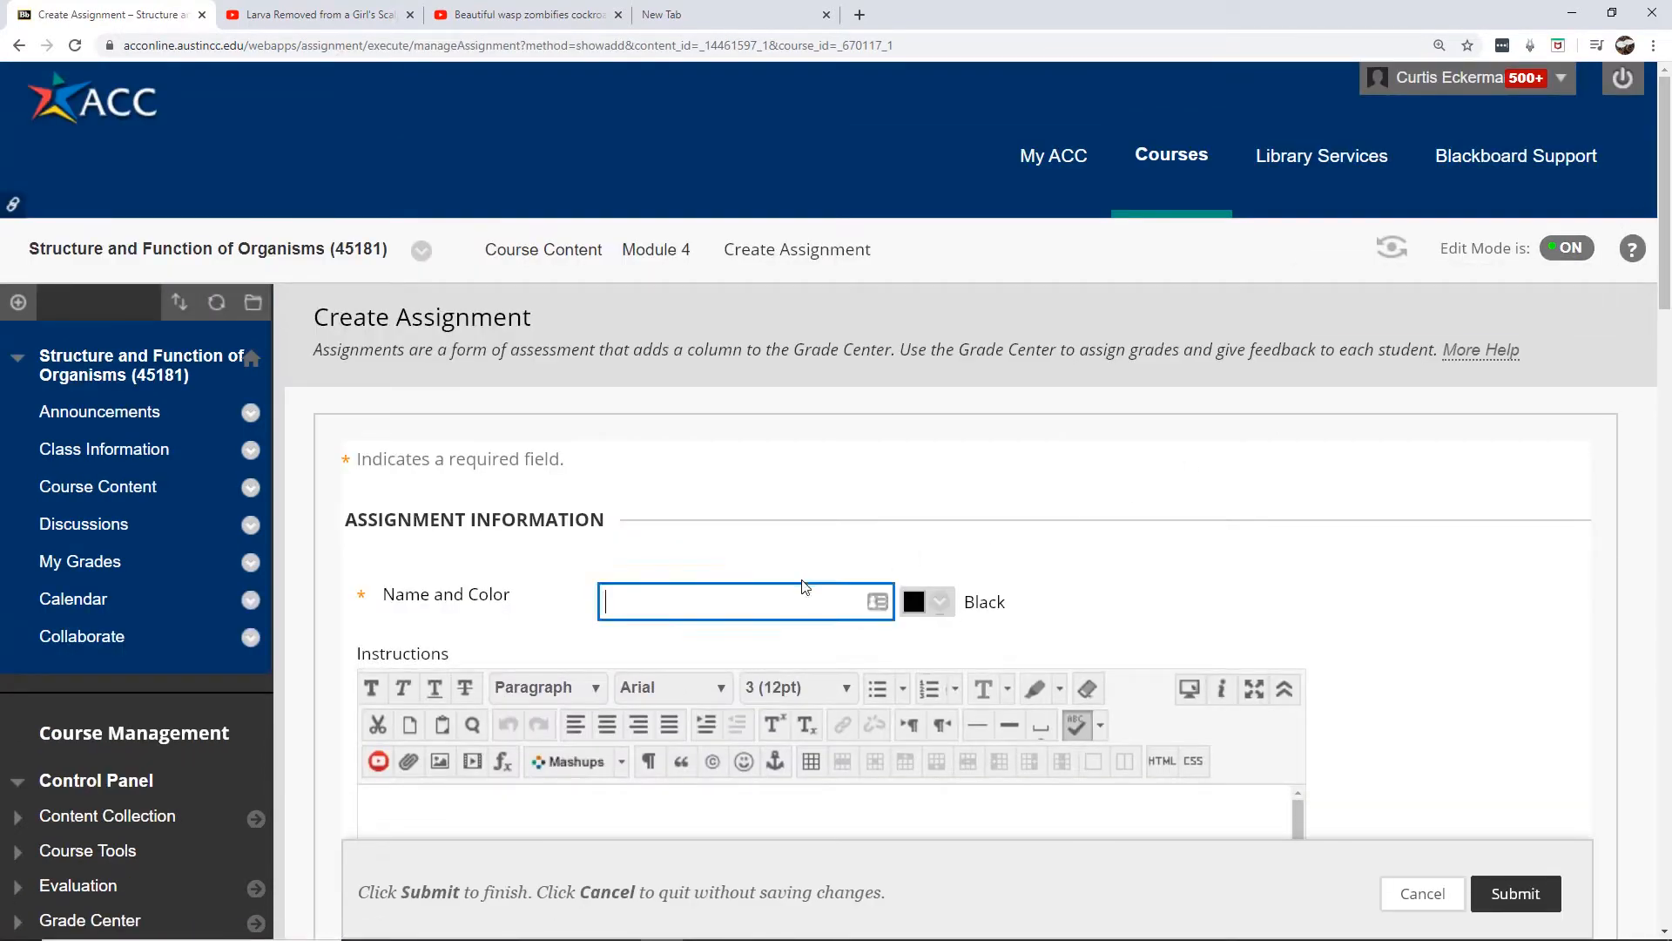
{"action": "type", "text": "Module 4 Assignment"}
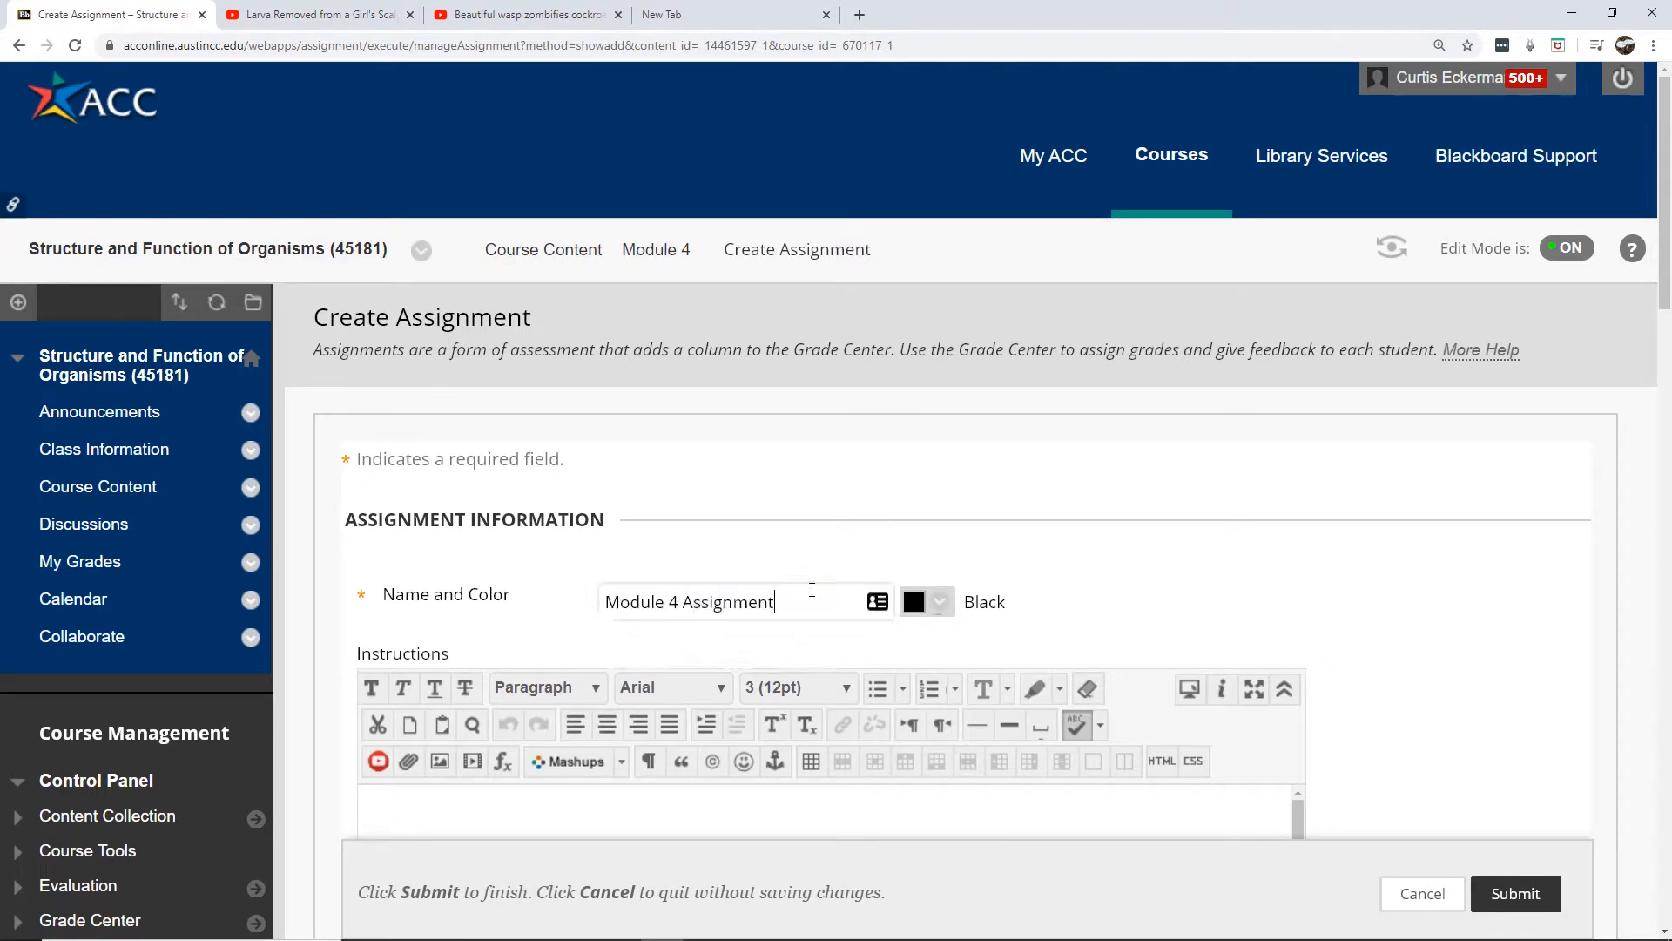
{"action": "left_click", "coordinate": [812, 590]}
Switch to the "Unit 4 Assignment" document in Word and clear all formatting from its entire text.
{"action": "left_click_drag", "start_coordinate": [1666, 155], "coordinate": [1652, 305]}
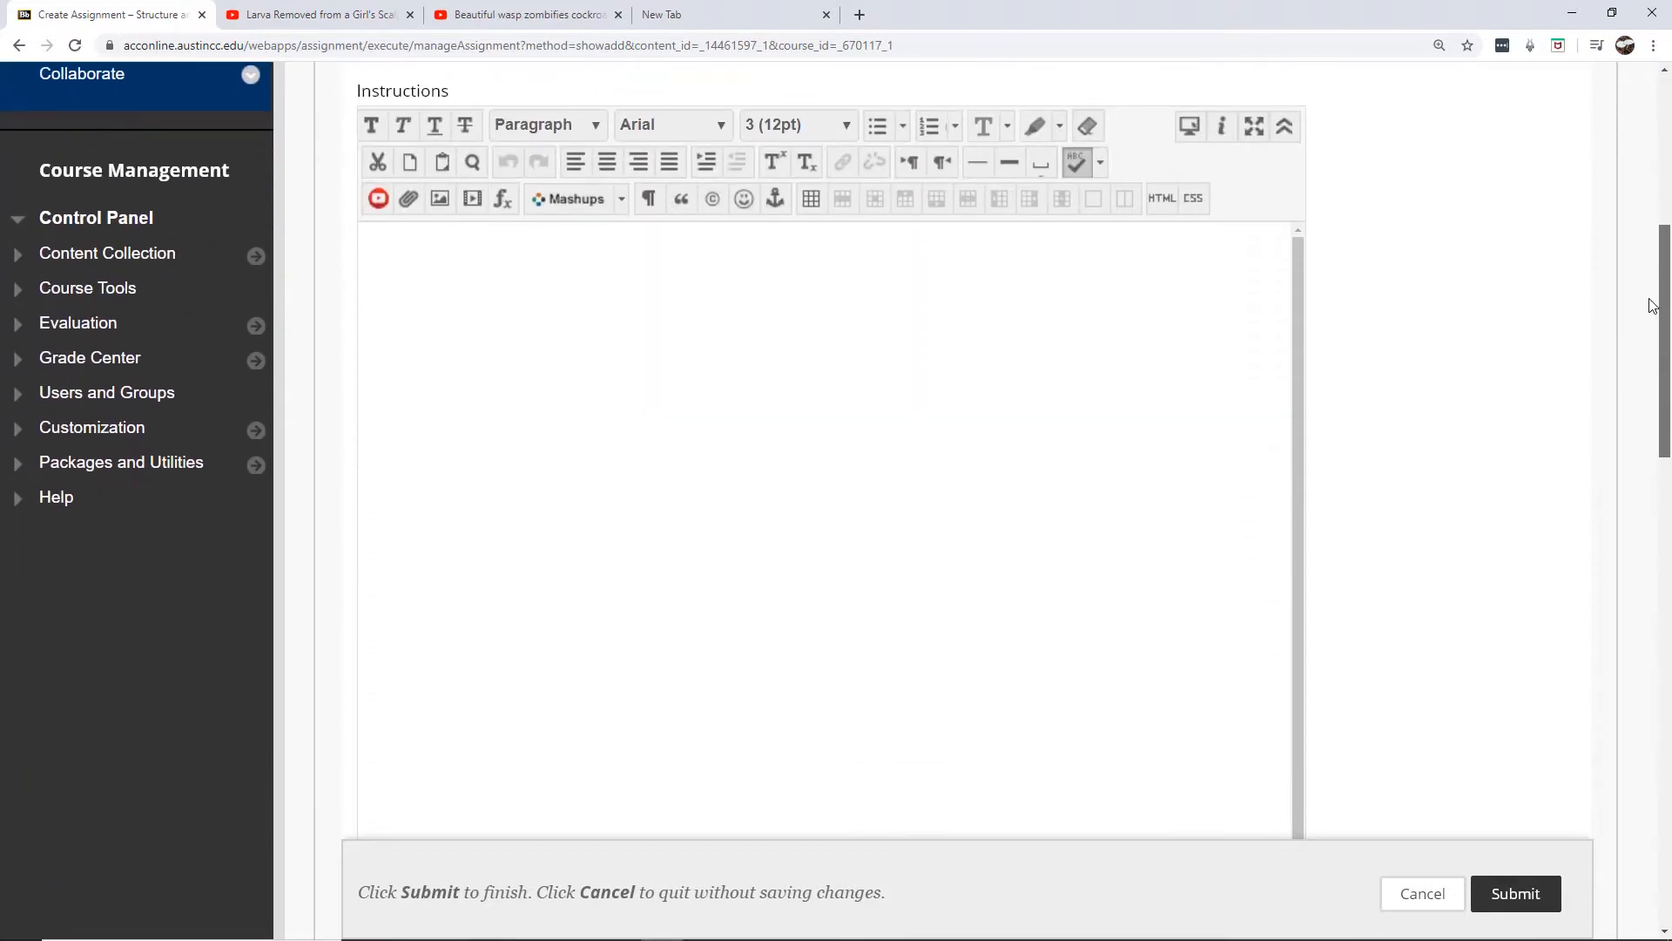
{"action": "mouse_move", "coordinate": [975, 939]}
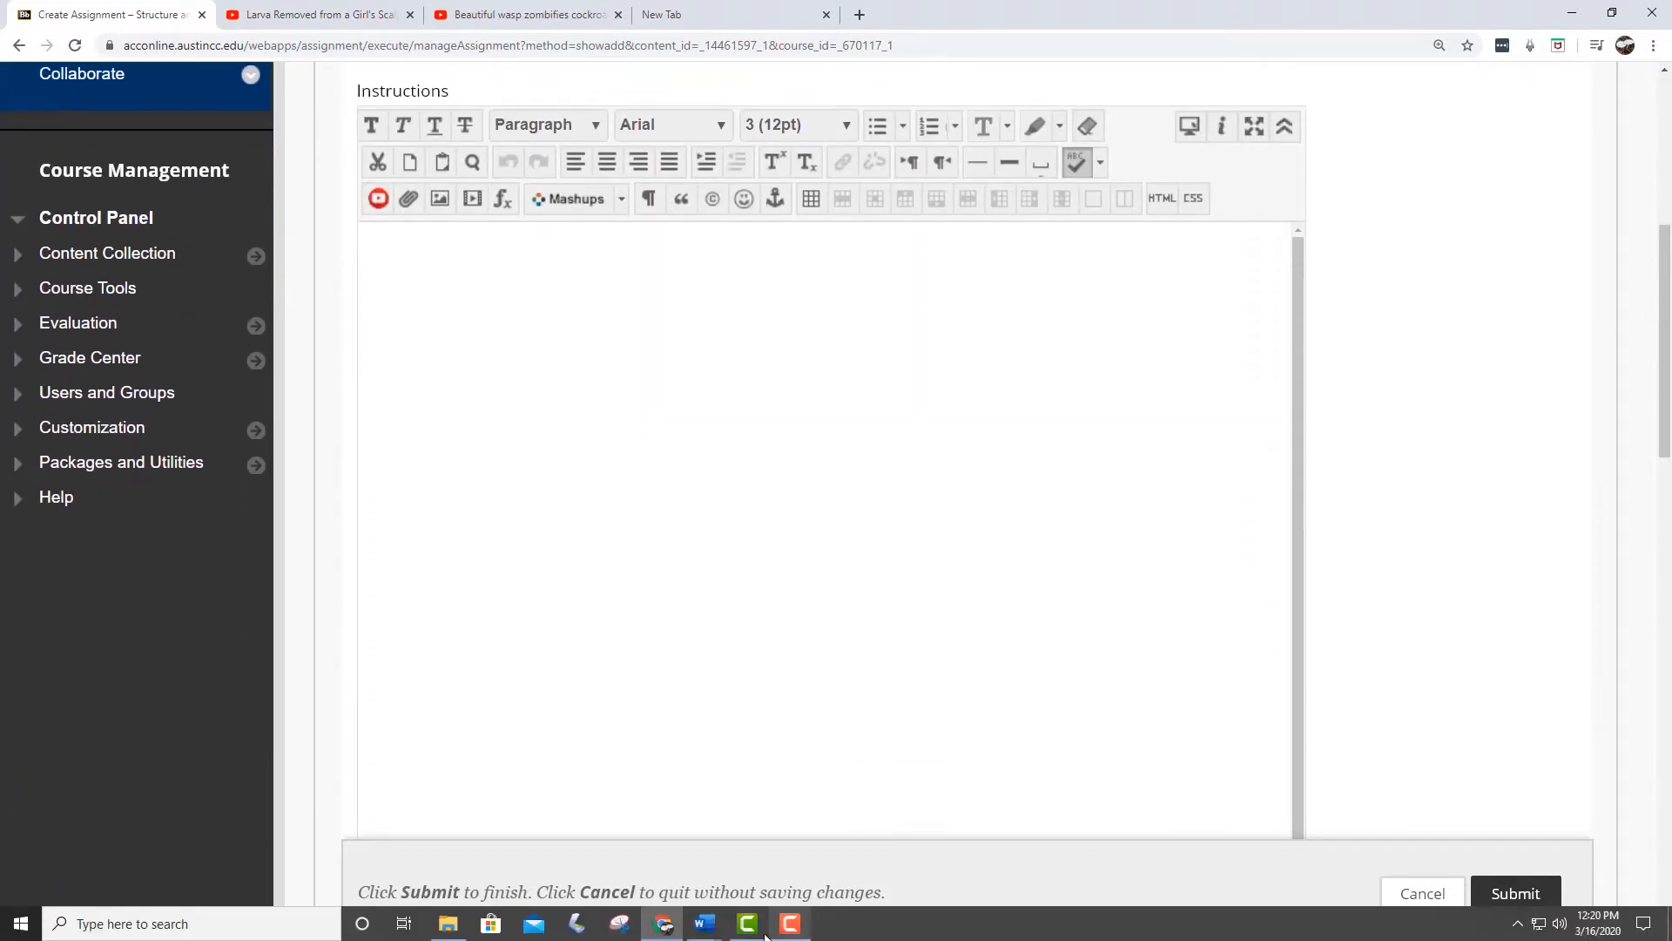
{"action": "mouse_move", "coordinate": [701, 932]}
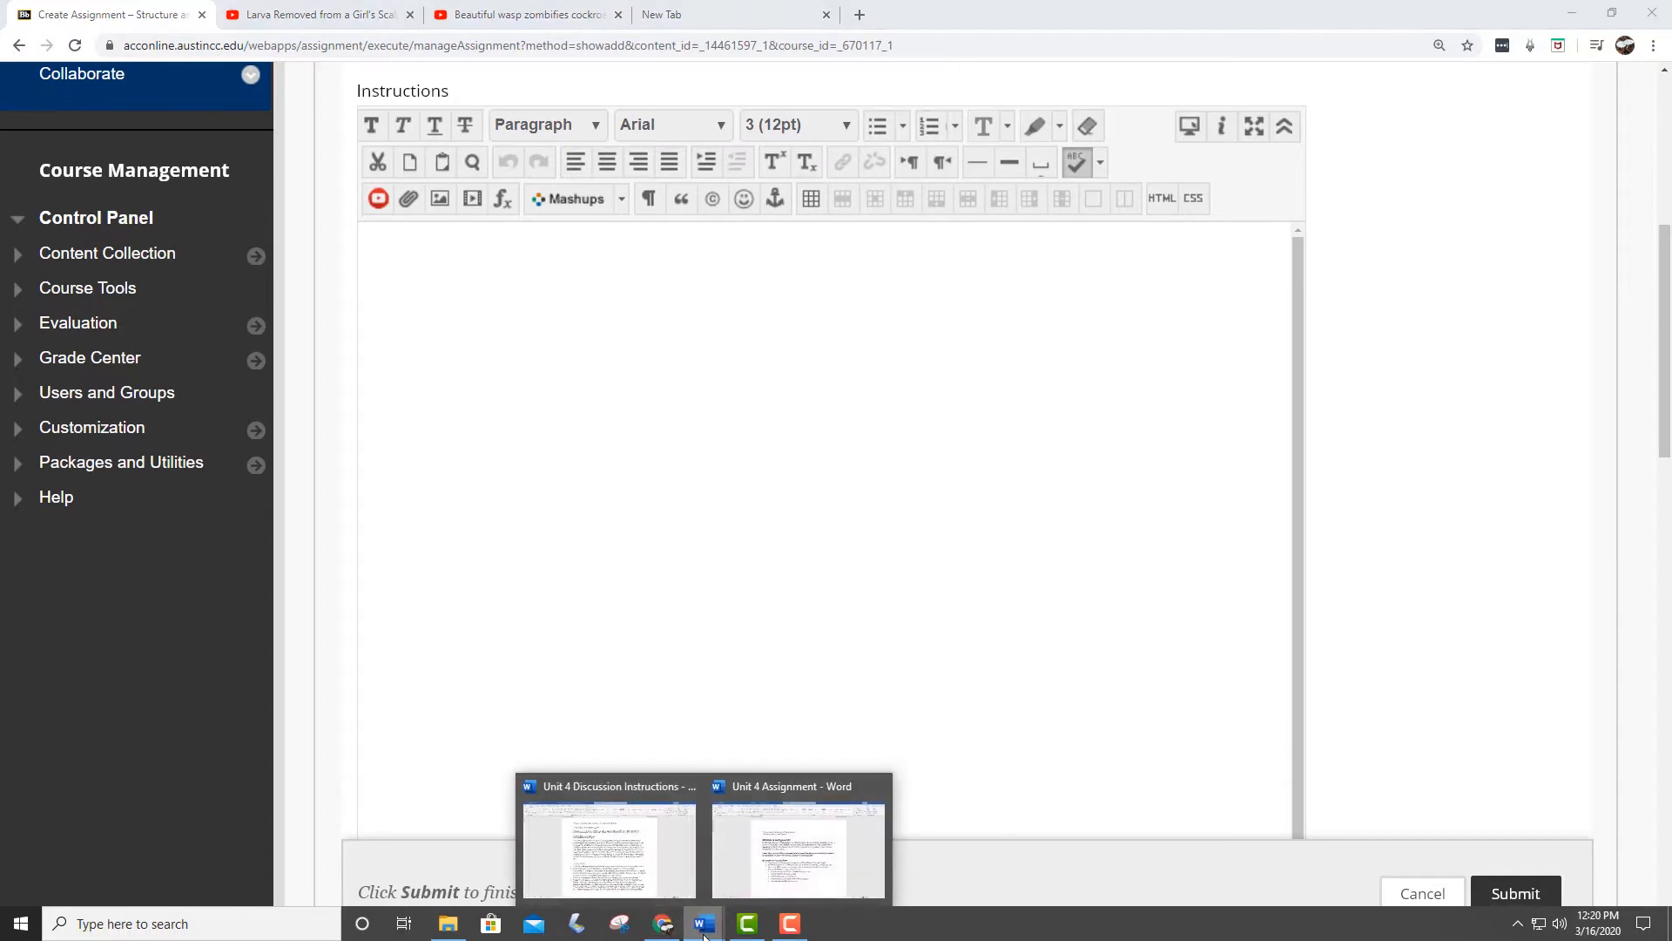
{"action": "left_click", "coordinate": [810, 876]}
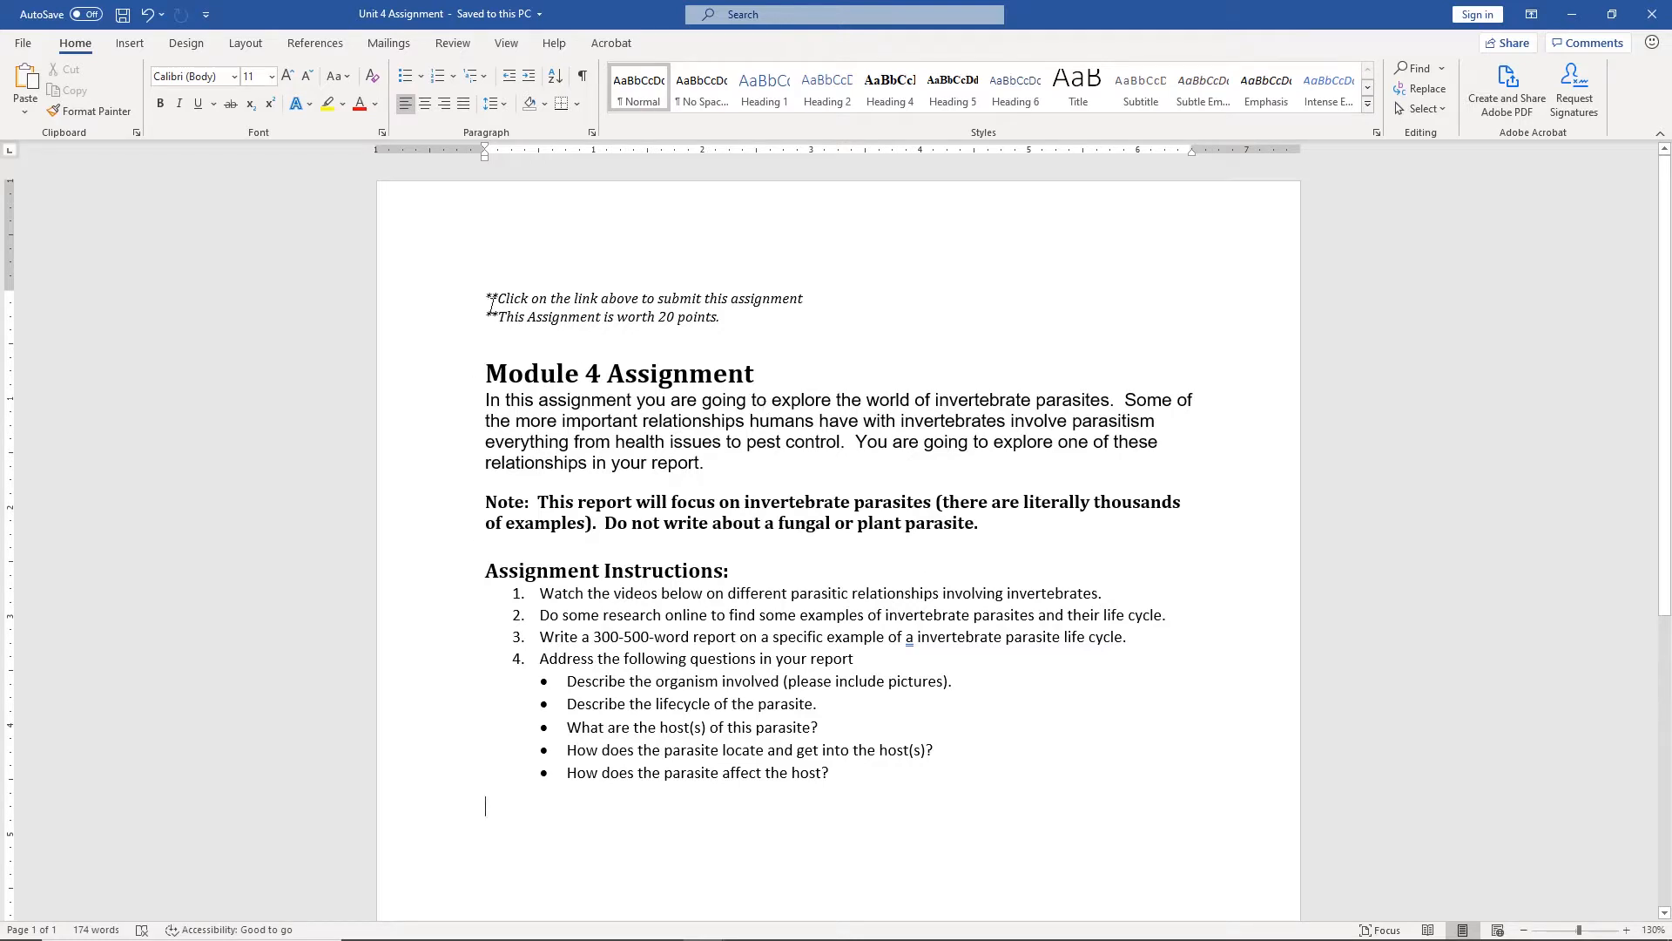
{"action": "left_click_drag", "start_coordinate": [482, 296], "coordinate": [857, 792]}
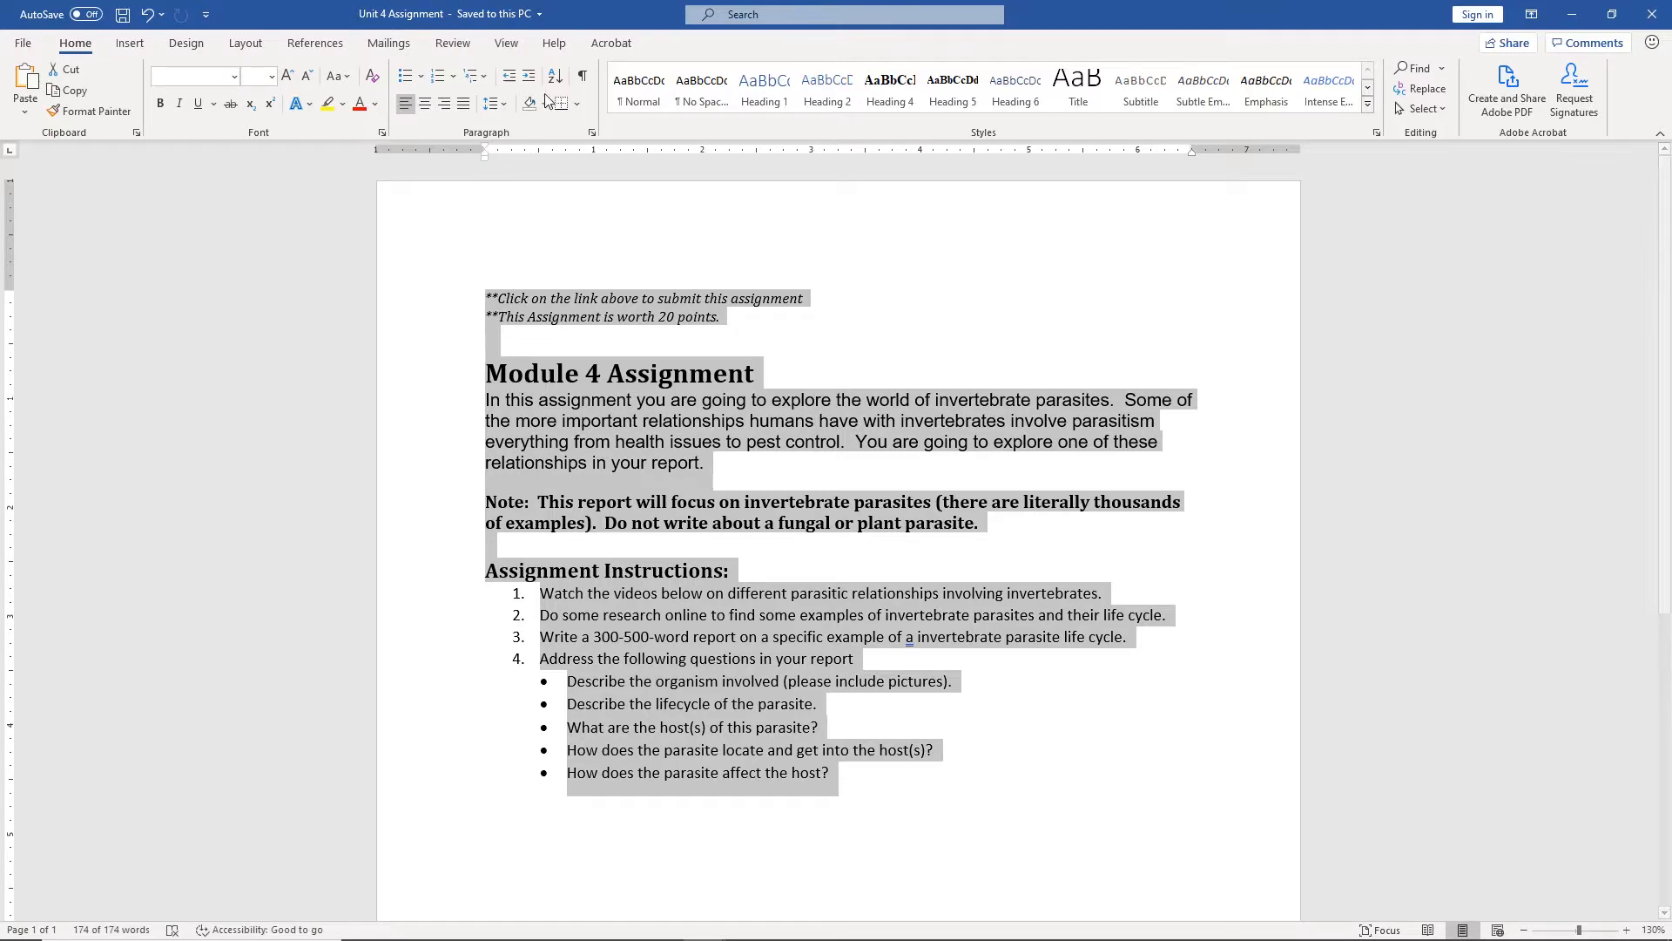
{"action": "left_click", "coordinate": [373, 81]}
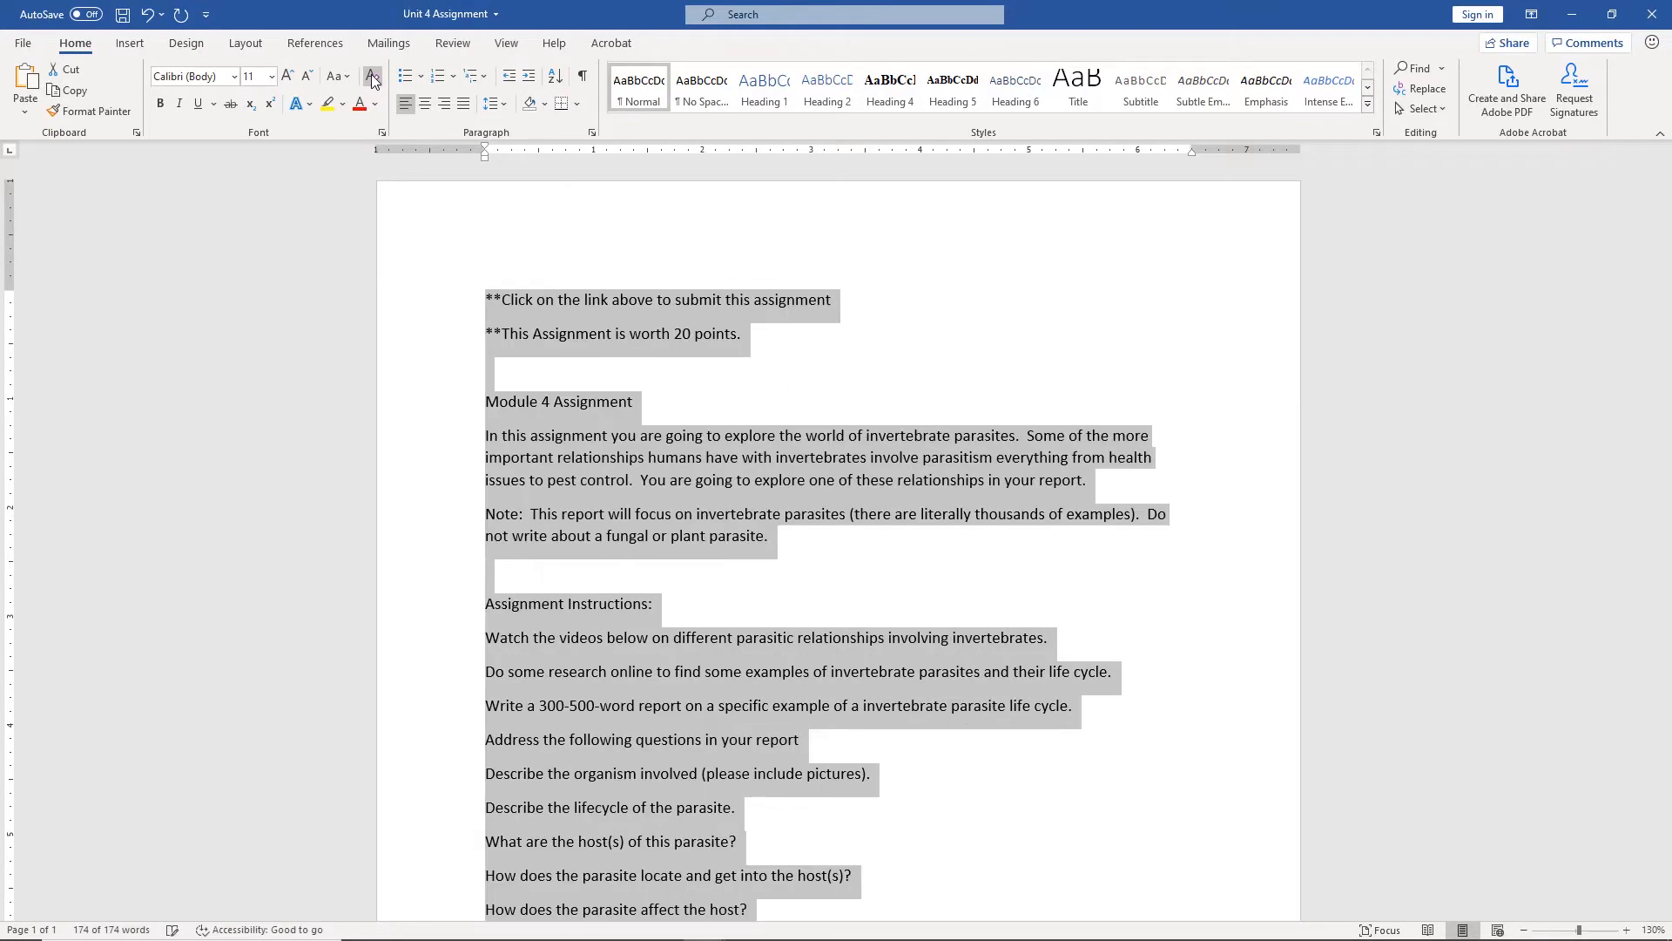
{"action": "left_click", "coordinate": [717, 336]}
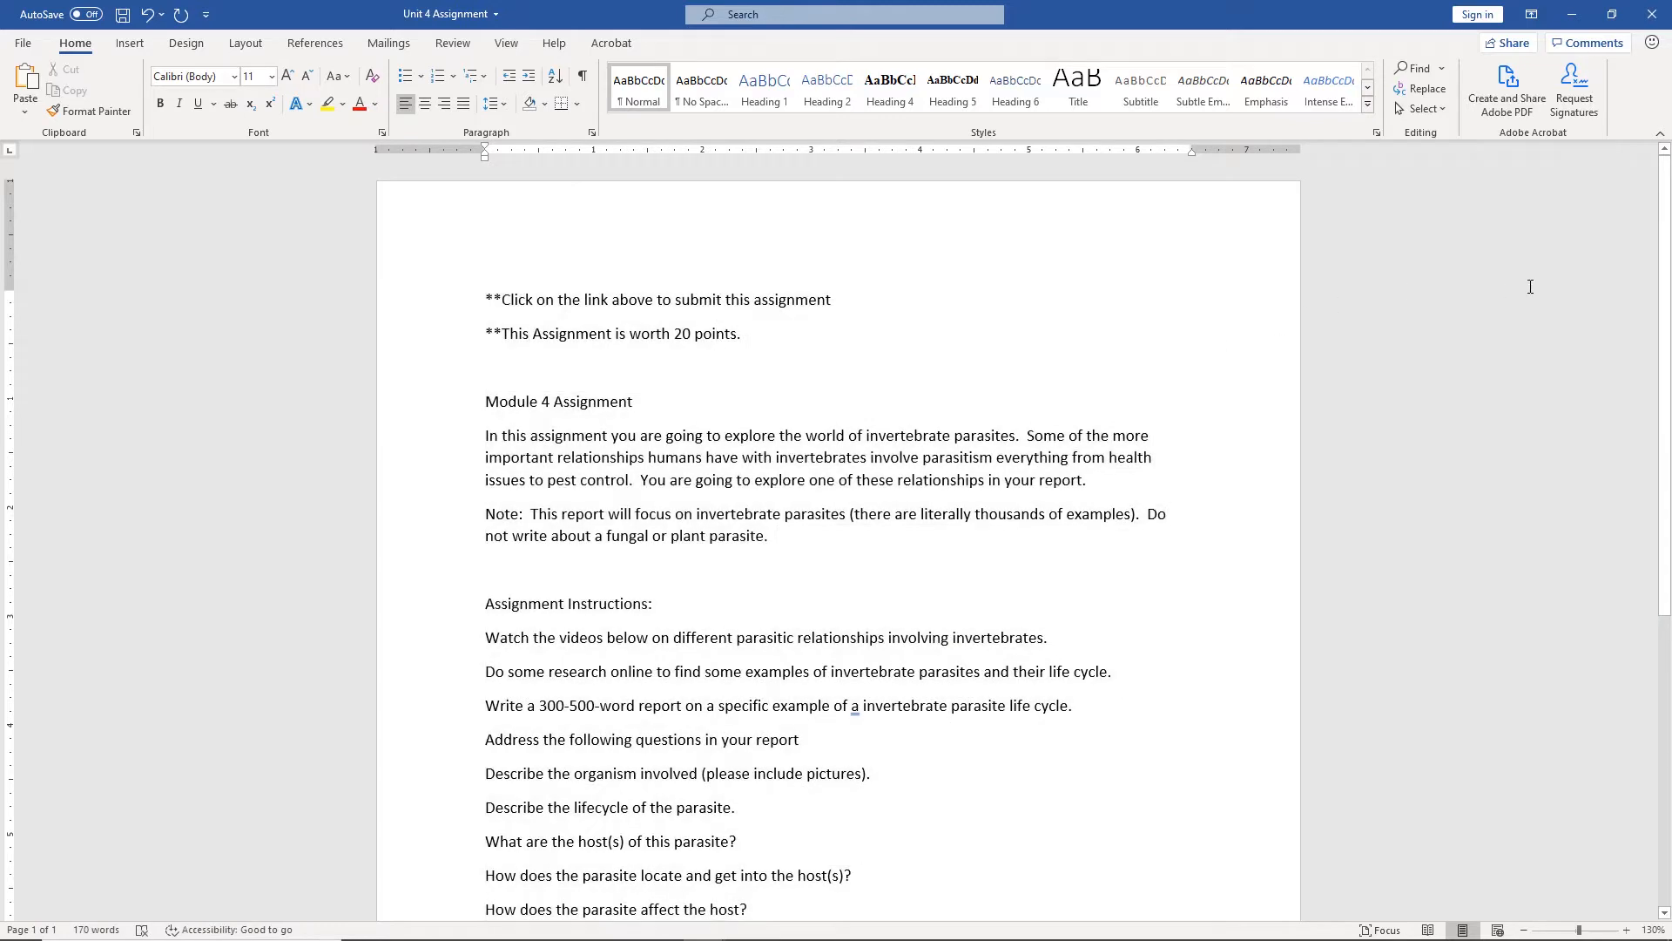
Copy the unformatted text into the assignment's Instructions in Chrome and remove the blank lines above "Module 4 Assignment" and "Assignment Instructions:".
{"action": "left_click_drag", "start_coordinate": [489, 300], "coordinate": [799, 866]}
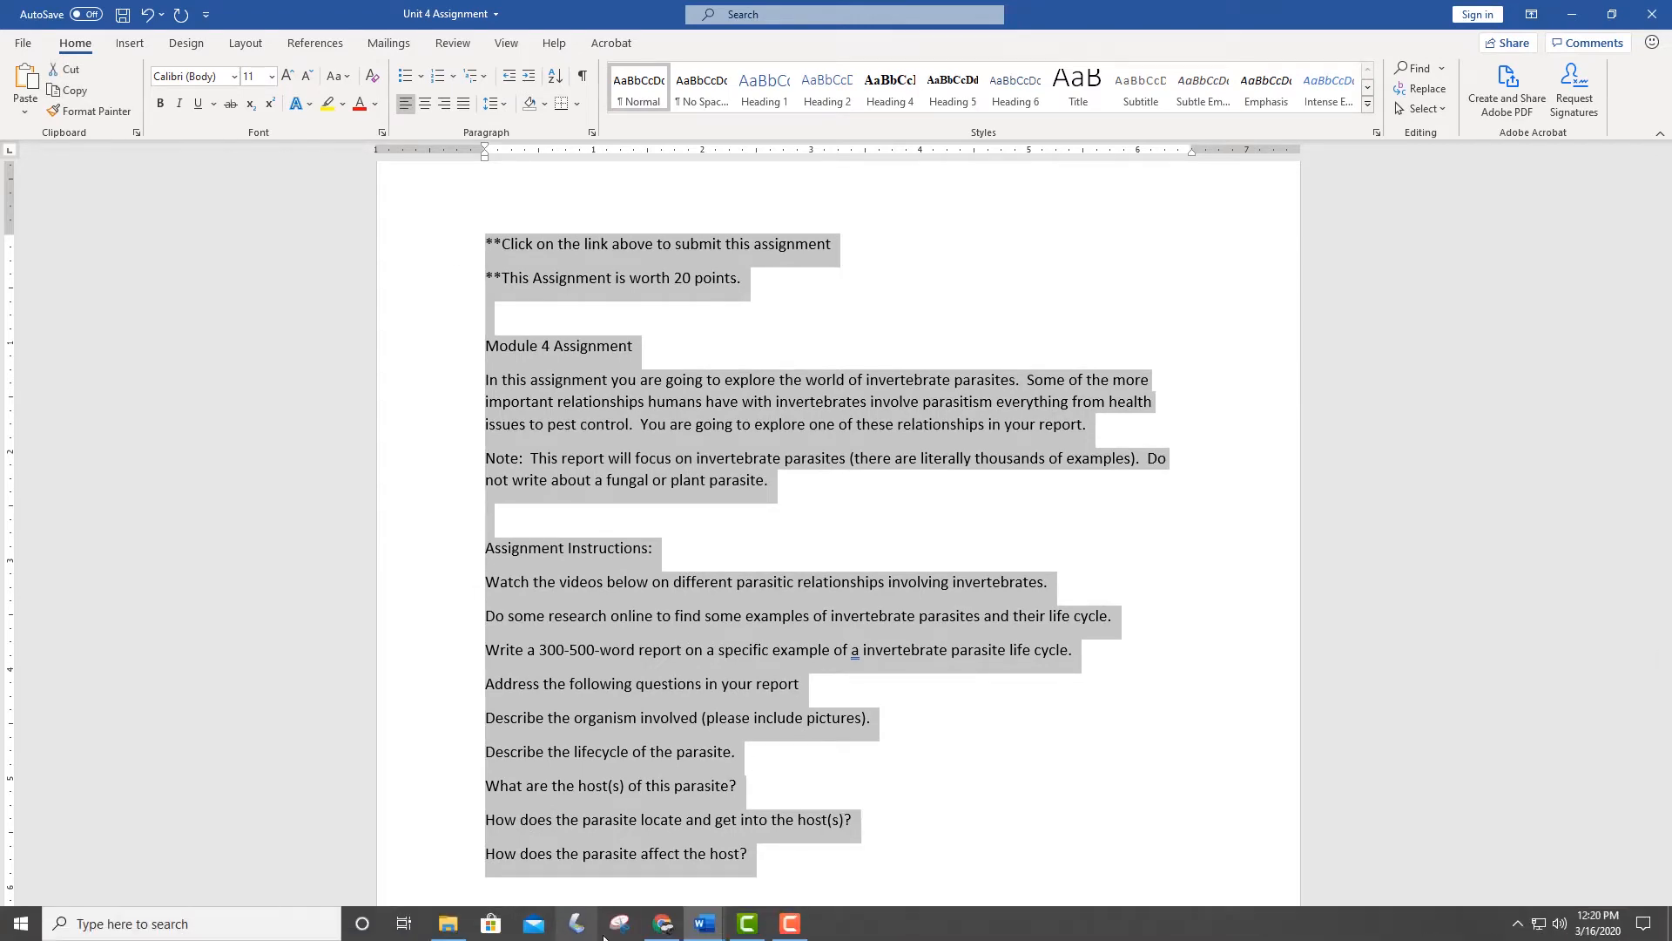
{"action": "left_click", "coordinate": [661, 923]}
{"action": "left_click", "coordinate": [607, 390]}
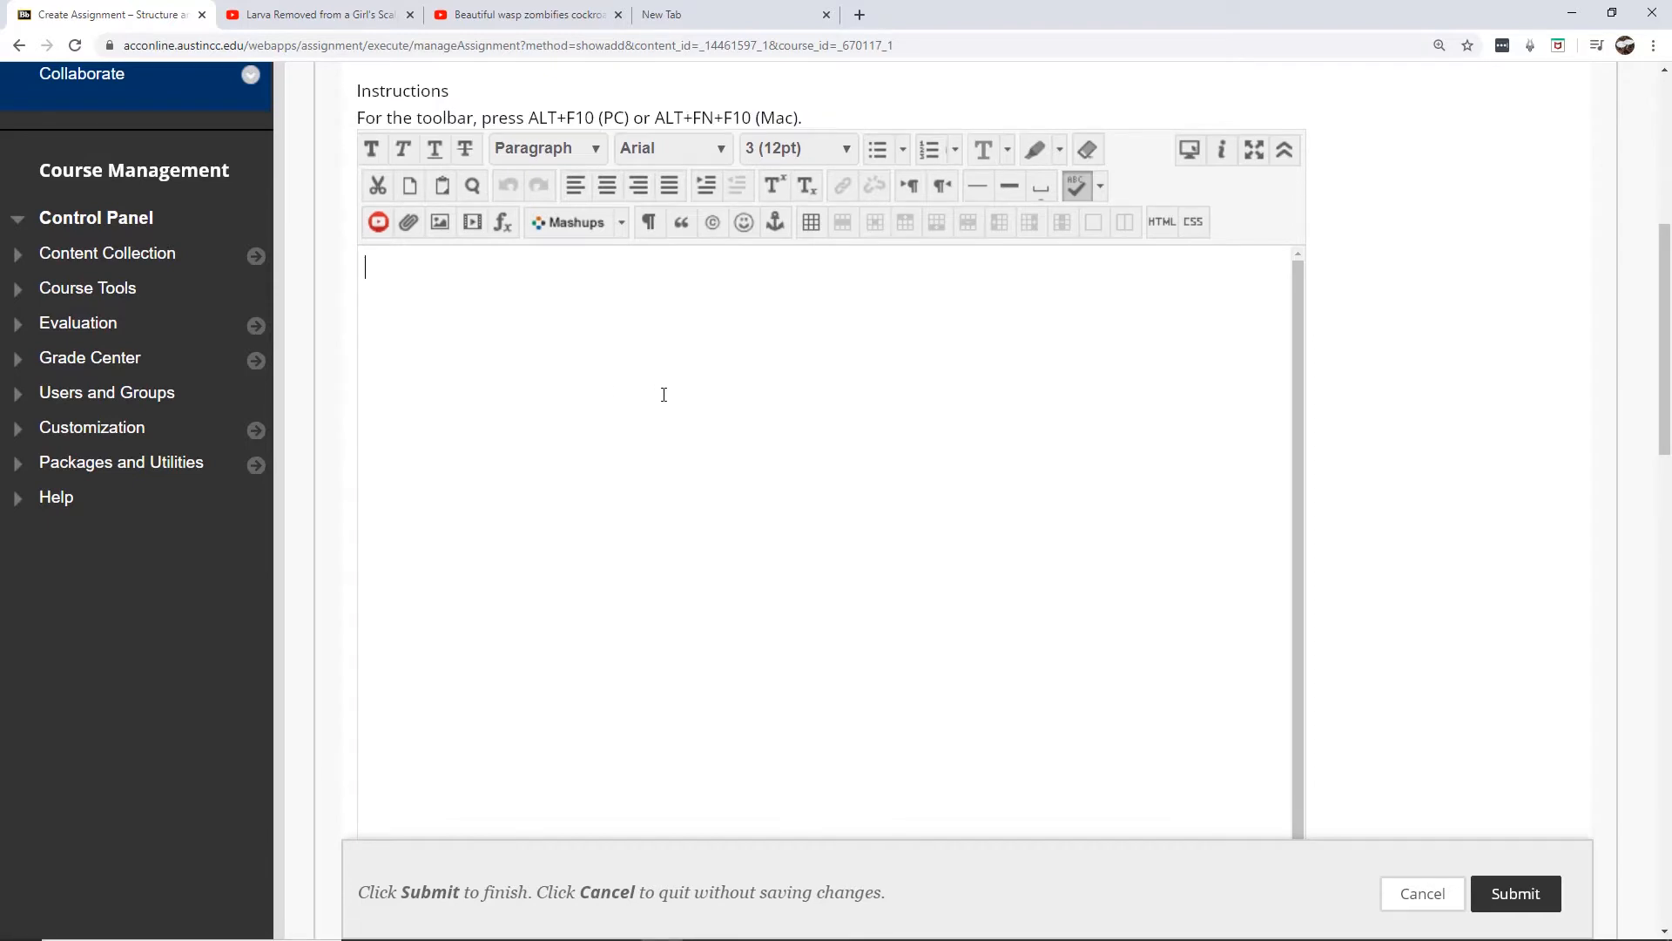
{"action": "key", "text": "ctrl+v"}
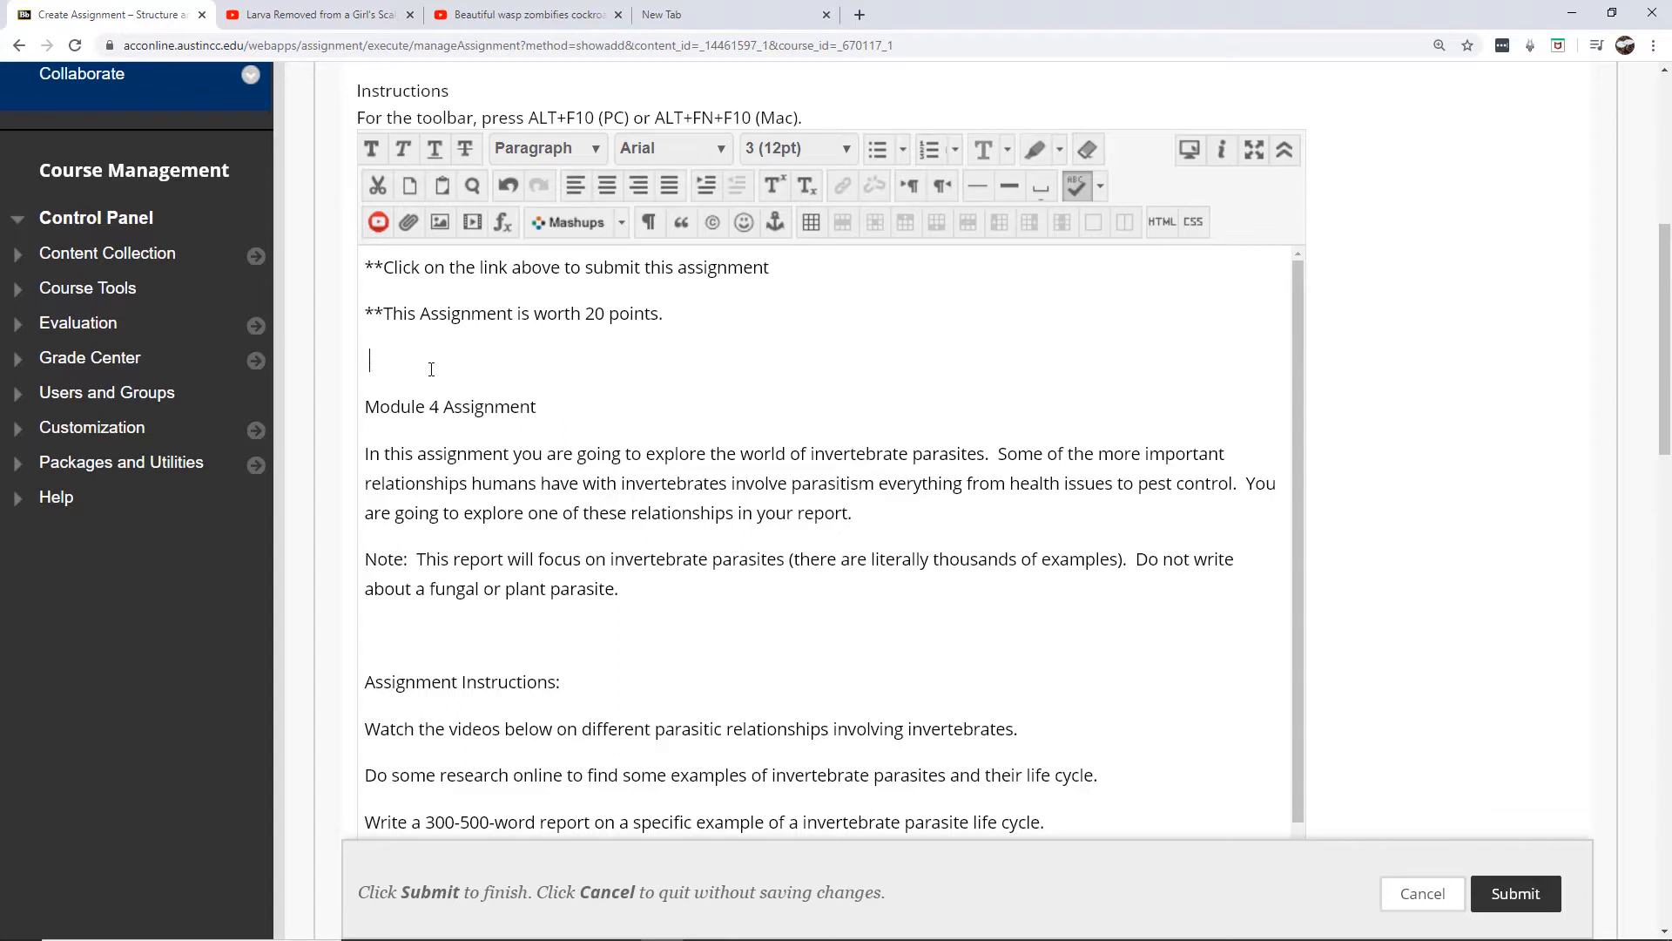
{"action": "key", "text": "BackSpace"}
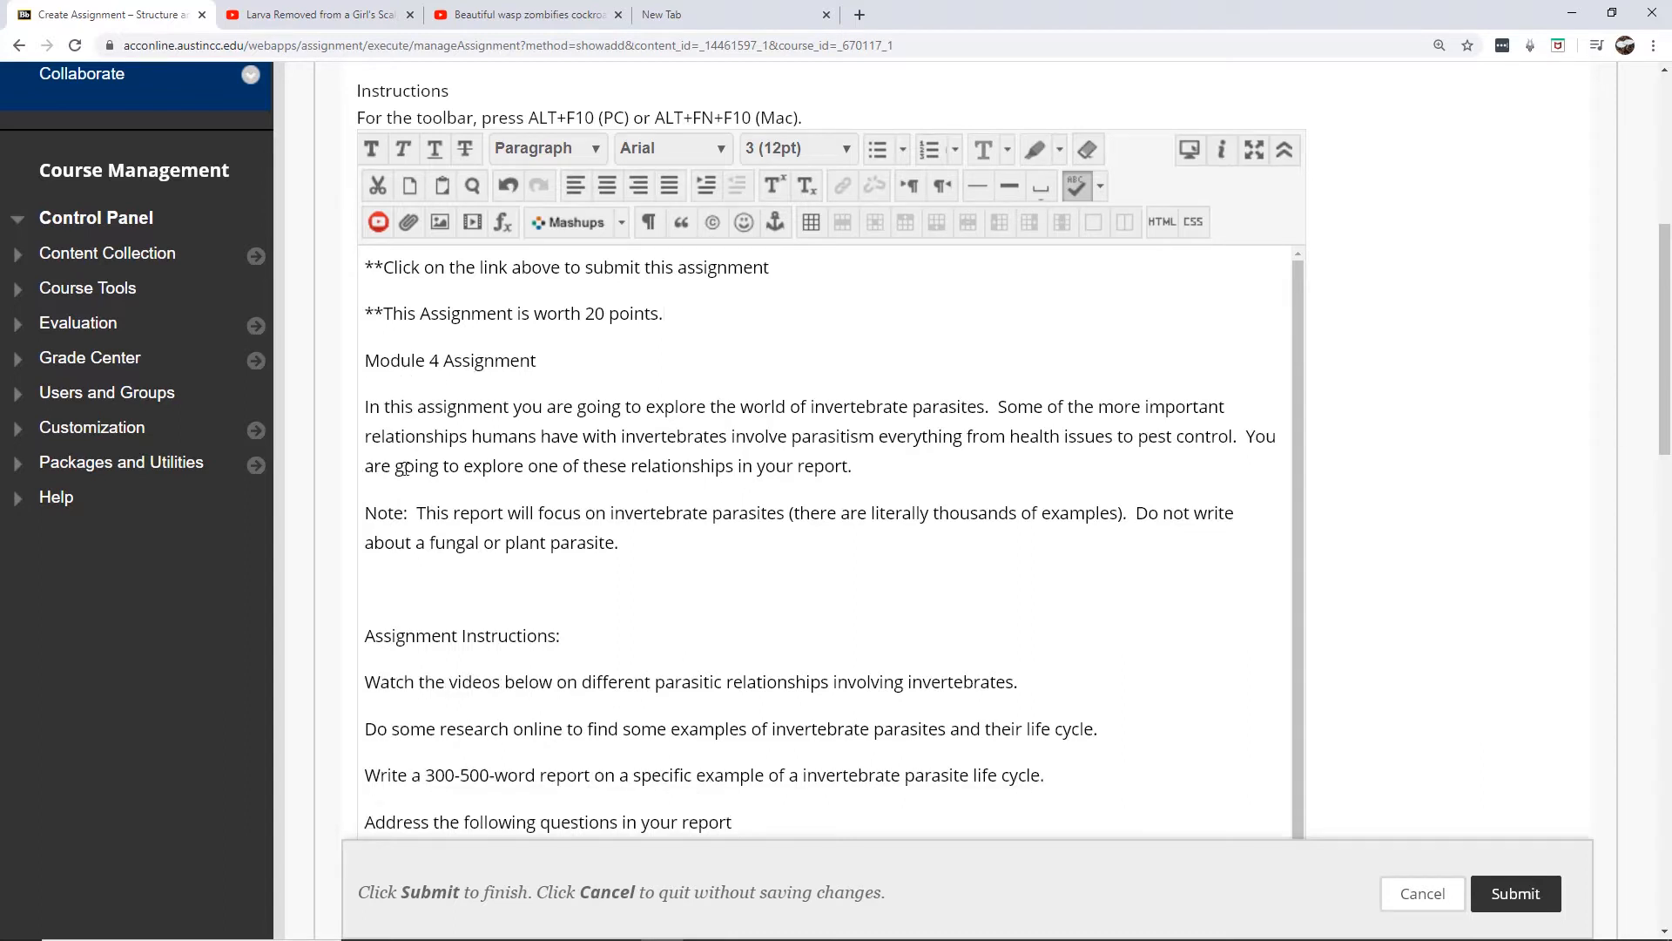
{"action": "key", "text": "BackSpace"}
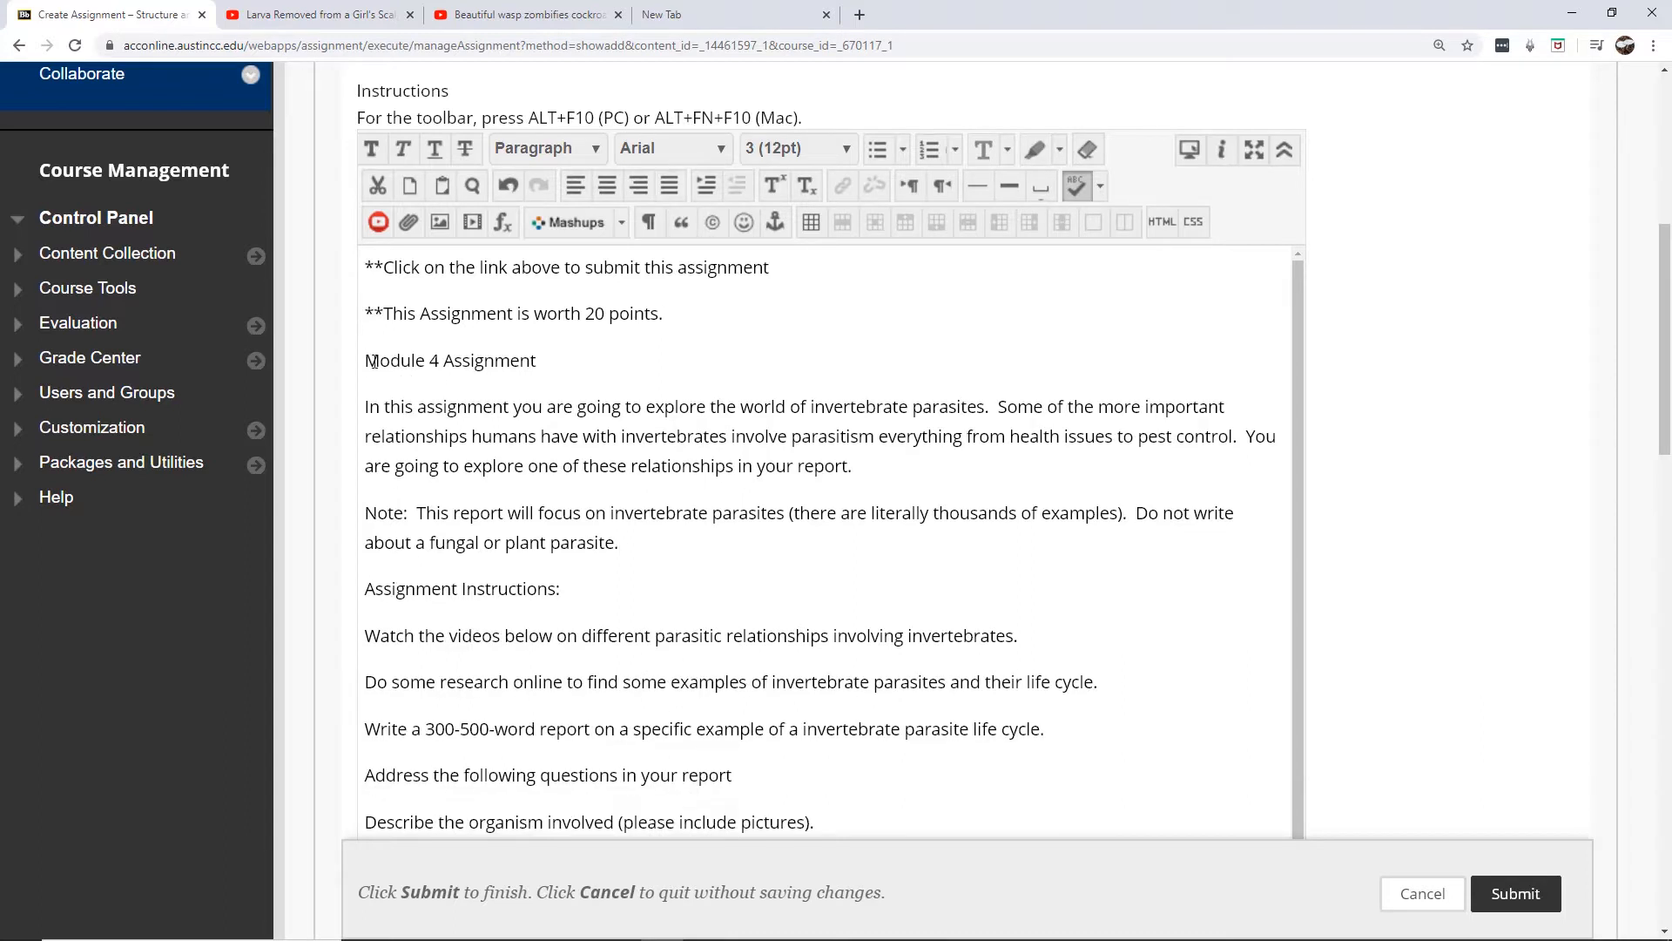
Apply the Heading format to the "Module 4 Assignment" line in the instructions.
{"action": "left_click_drag", "start_coordinate": [365, 361], "coordinate": [557, 361]}
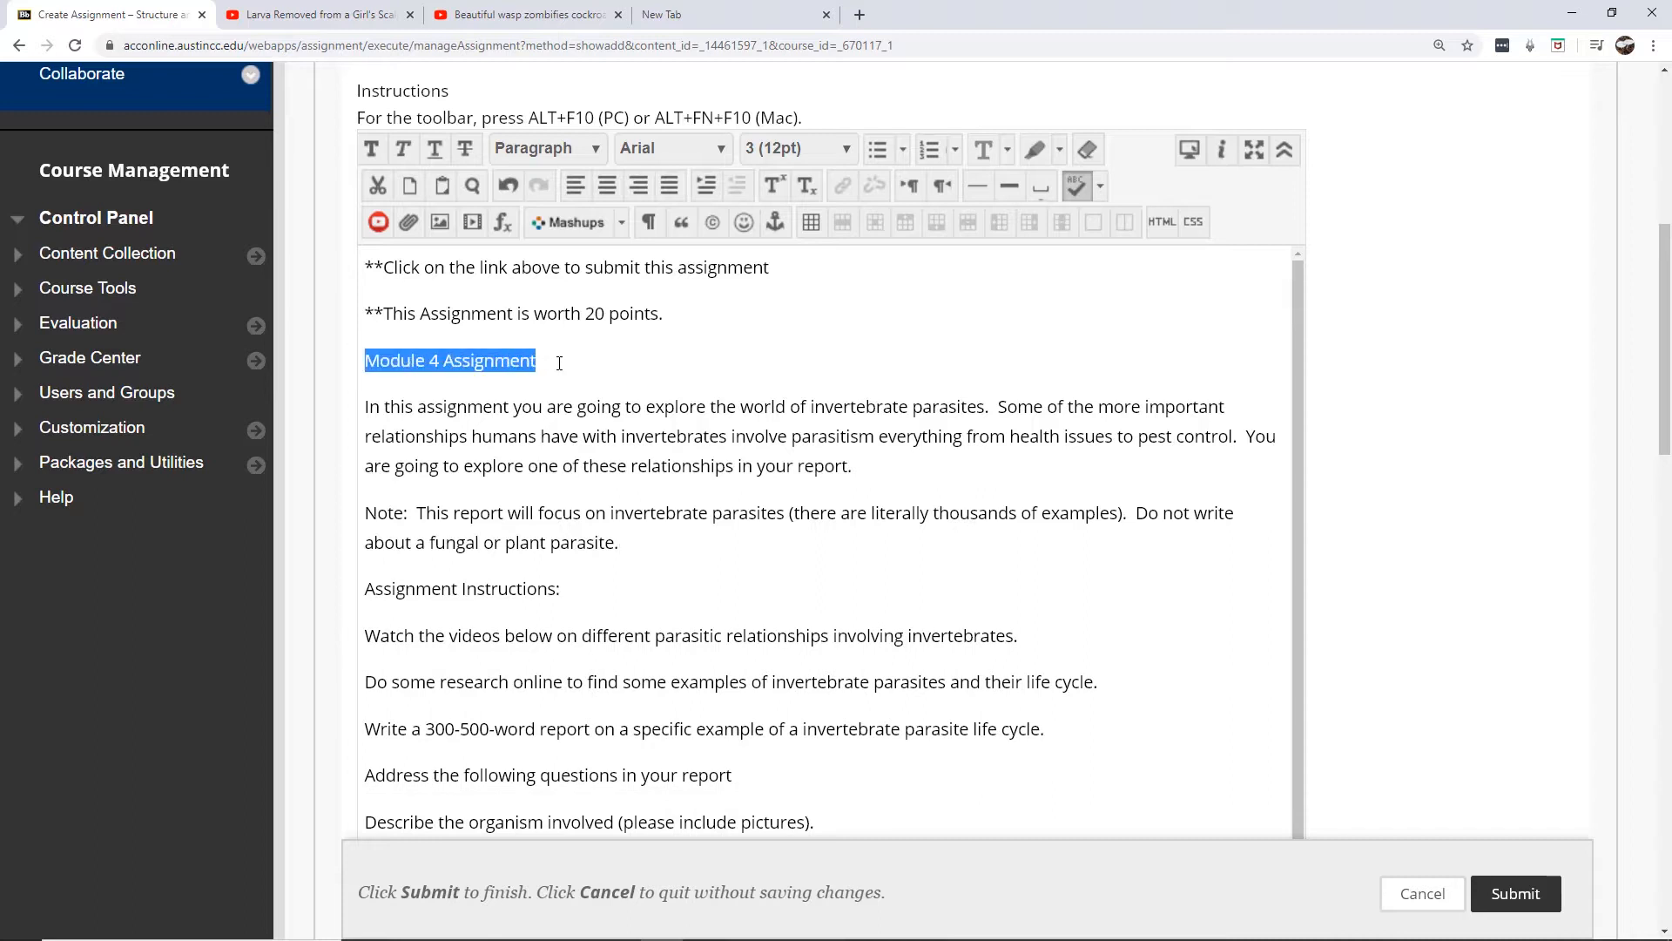
{"action": "left_click", "coordinate": [579, 154]}
{"action": "left_click", "coordinate": [547, 199]}
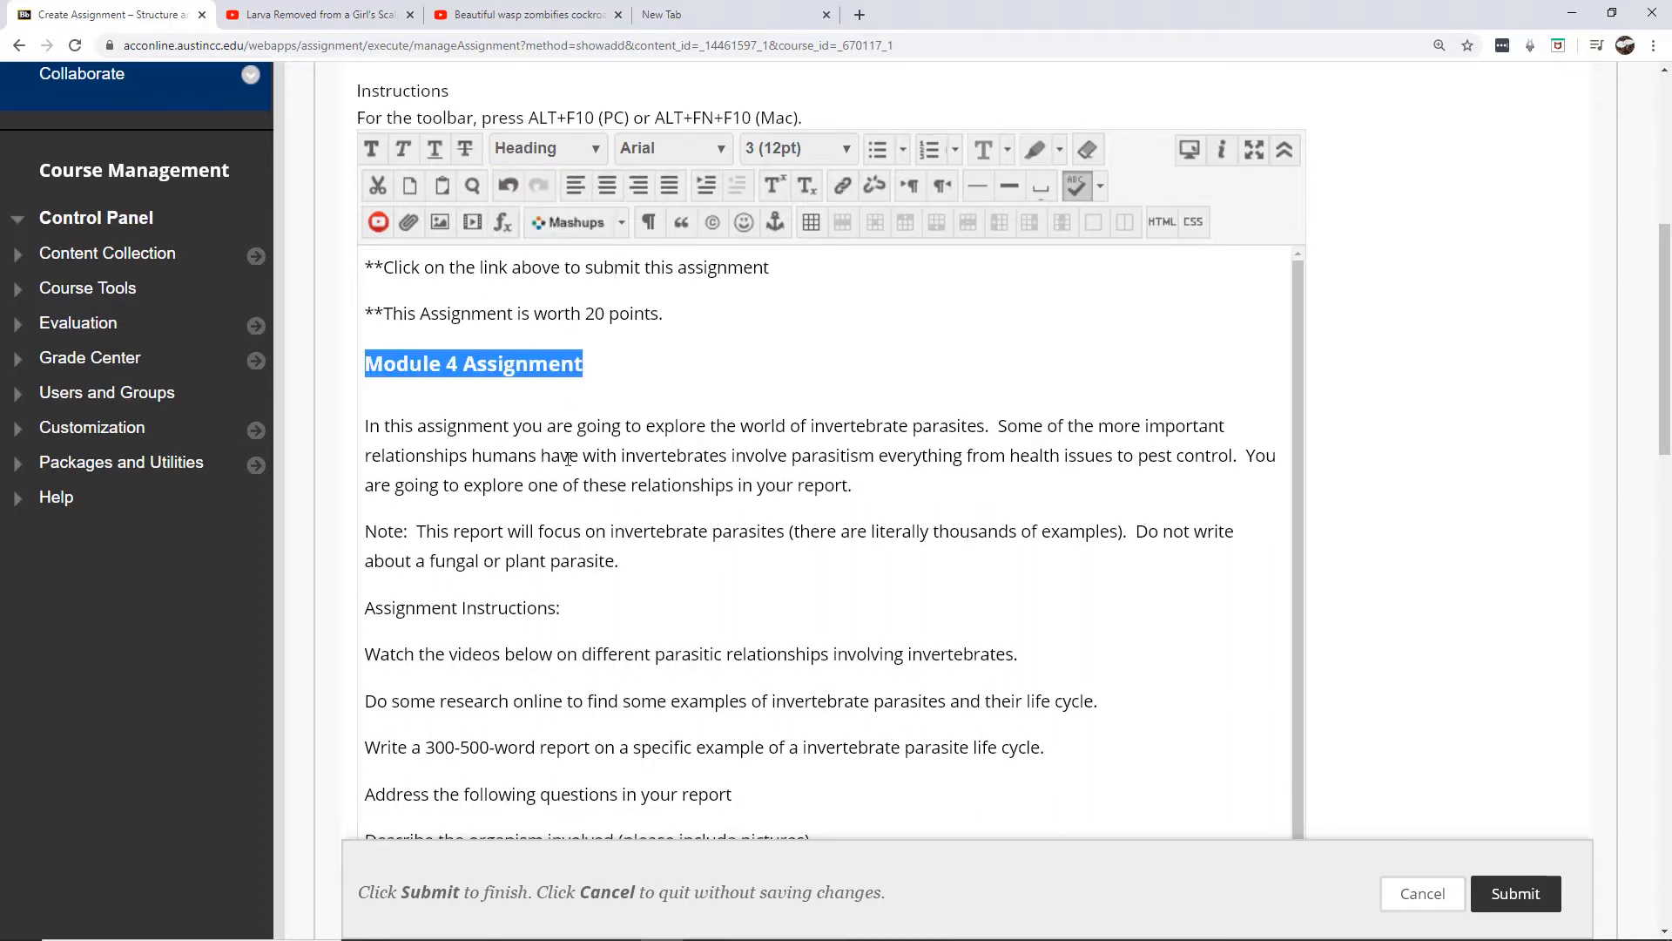
{"action": "left_click", "coordinate": [567, 457]}
Apply the Sub Heading 1 format to the "Assignment Instructions:" line.
{"action": "triple_click", "coordinate": [409, 613]}
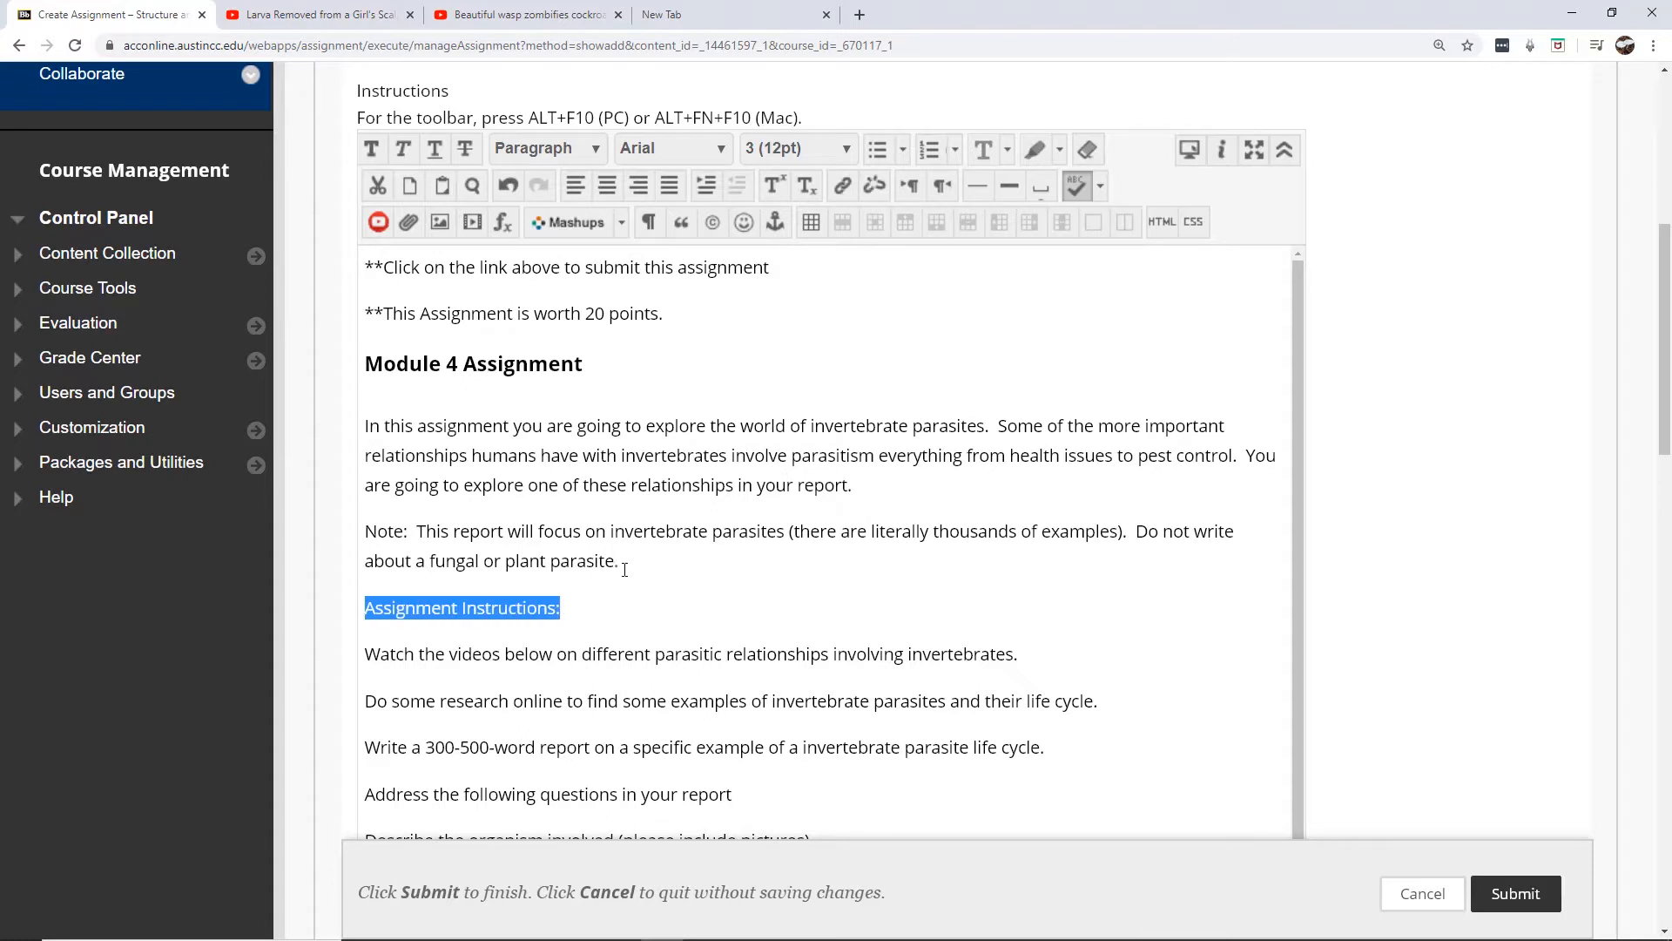
{"action": "left_click", "coordinate": [525, 149]}
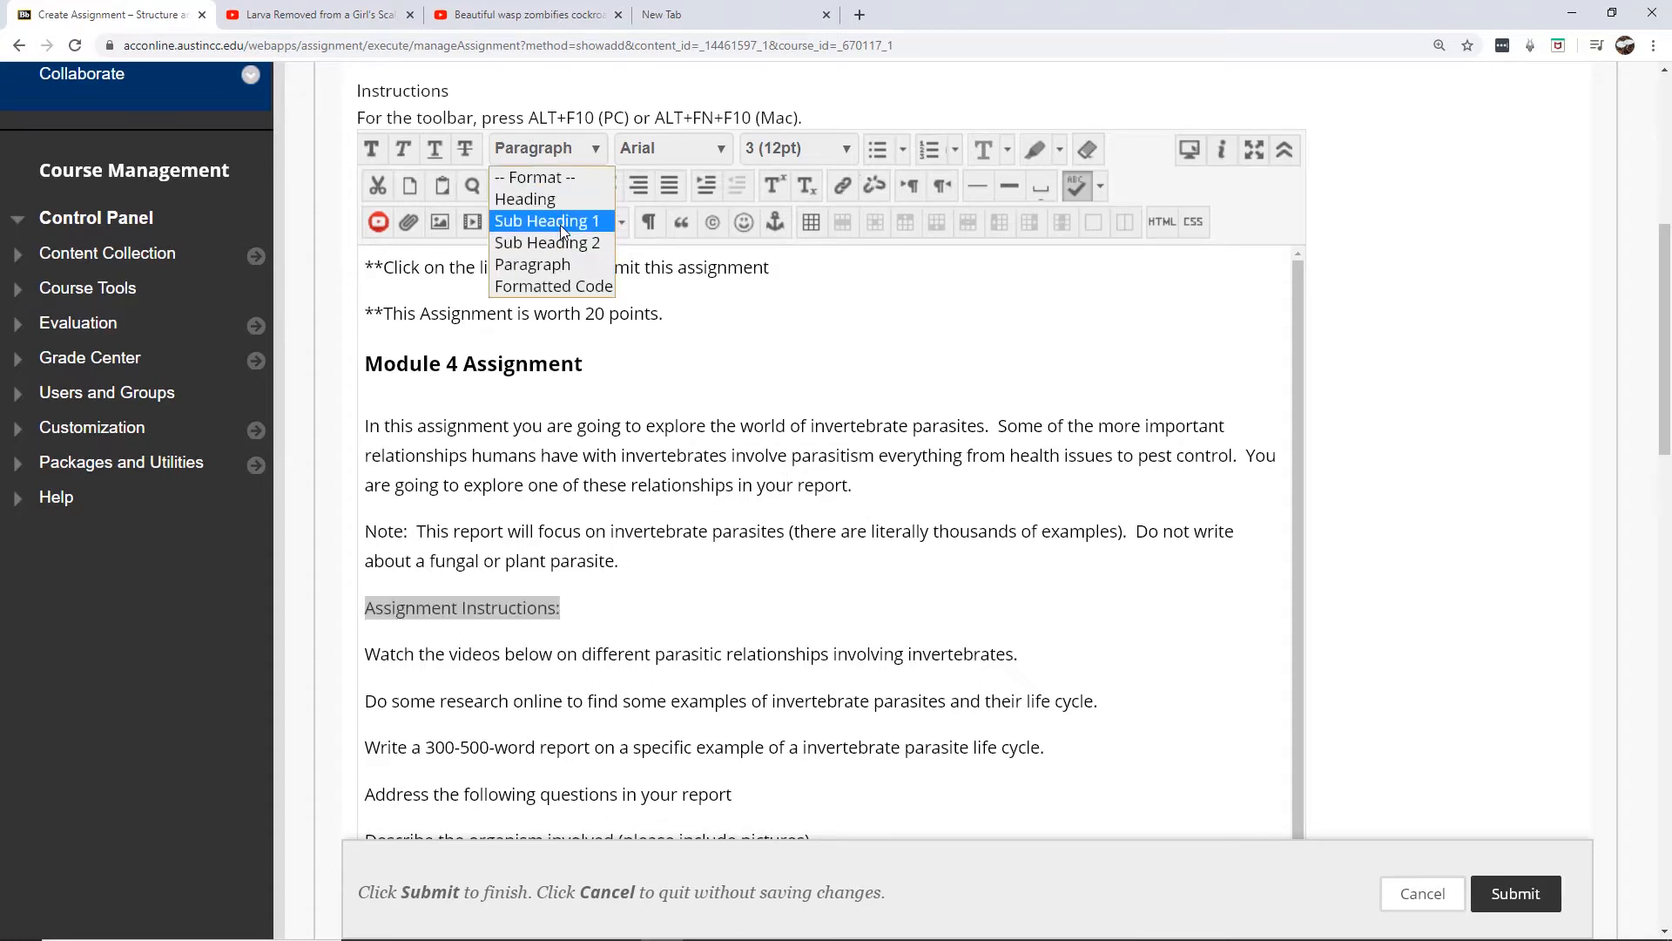
{"action": "left_click", "coordinate": [526, 217]}
{"action": "left_click_drag", "start_coordinate": [519, 453], "coordinate": [527, 453]}
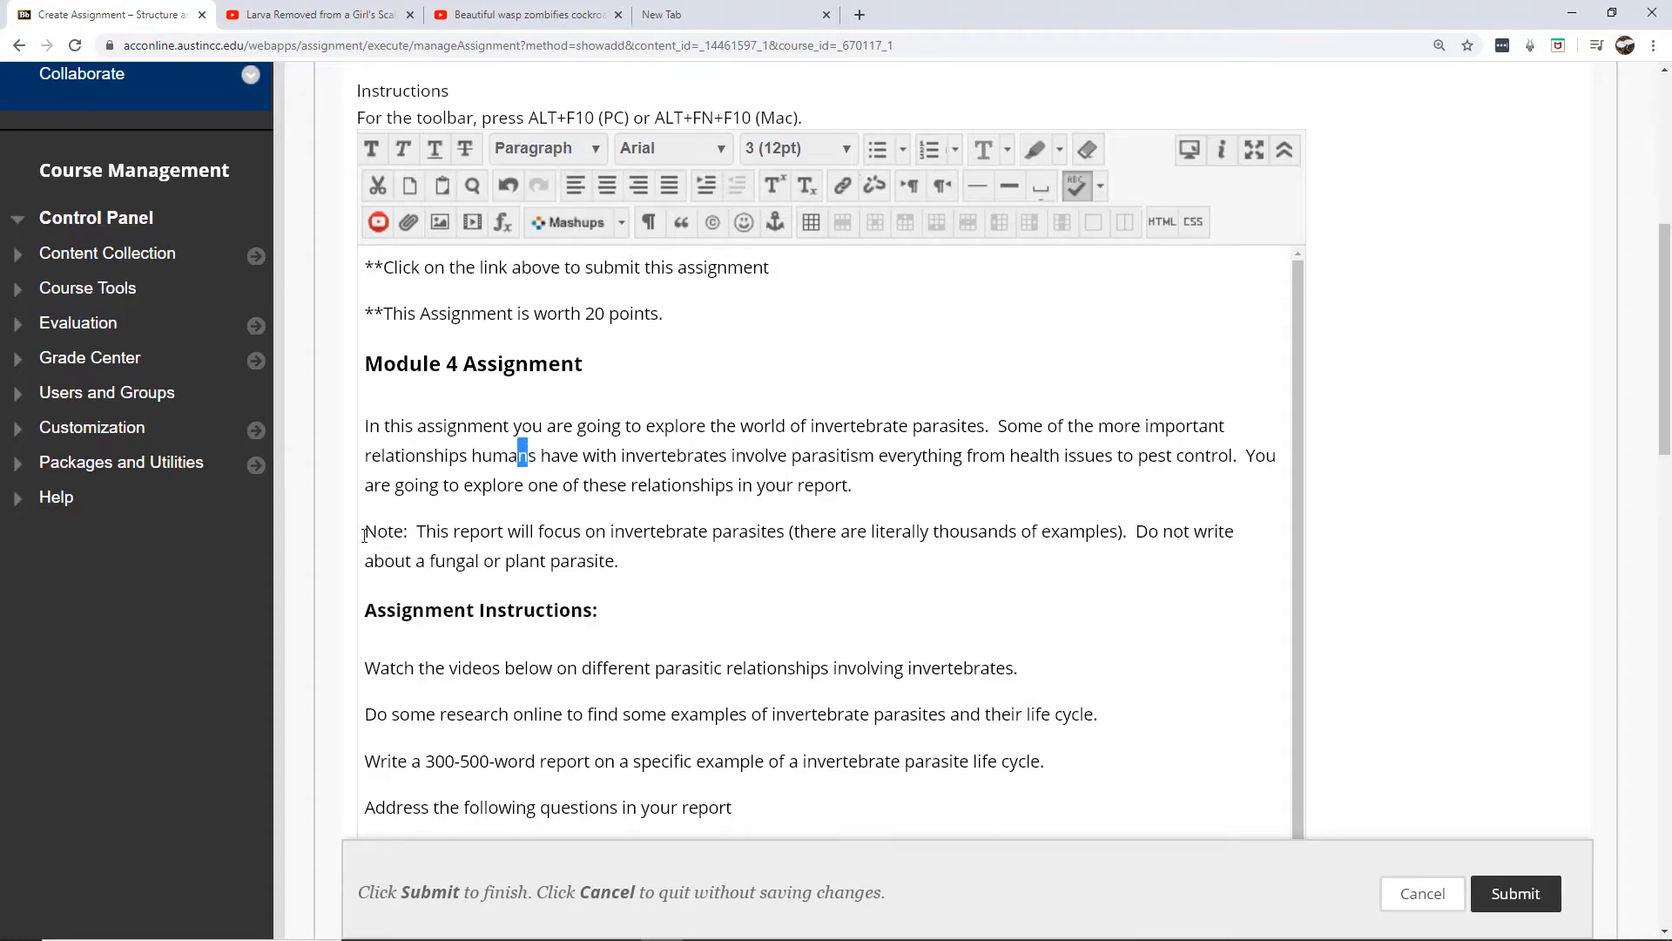
Italicize the whole "Note:" paragraph about invertebrate parasites.
{"action": "left_click_drag", "start_coordinate": [364, 535], "coordinate": [635, 555]}
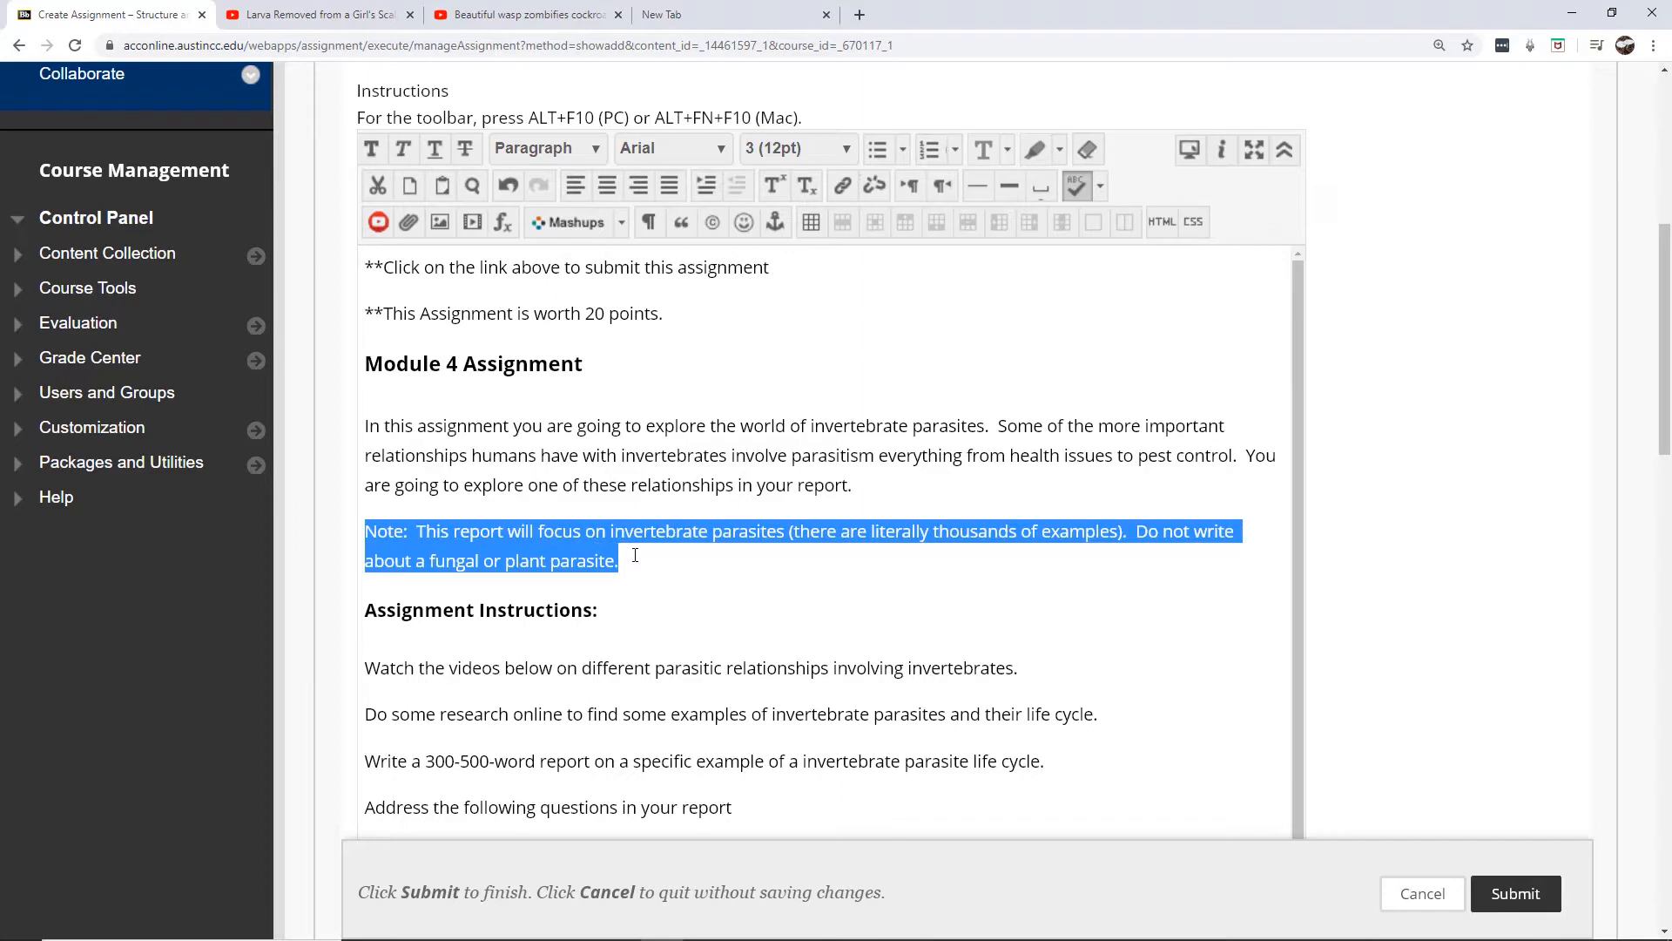
{"action": "left_click", "coordinate": [404, 149]}
{"action": "left_click", "coordinate": [648, 484]}
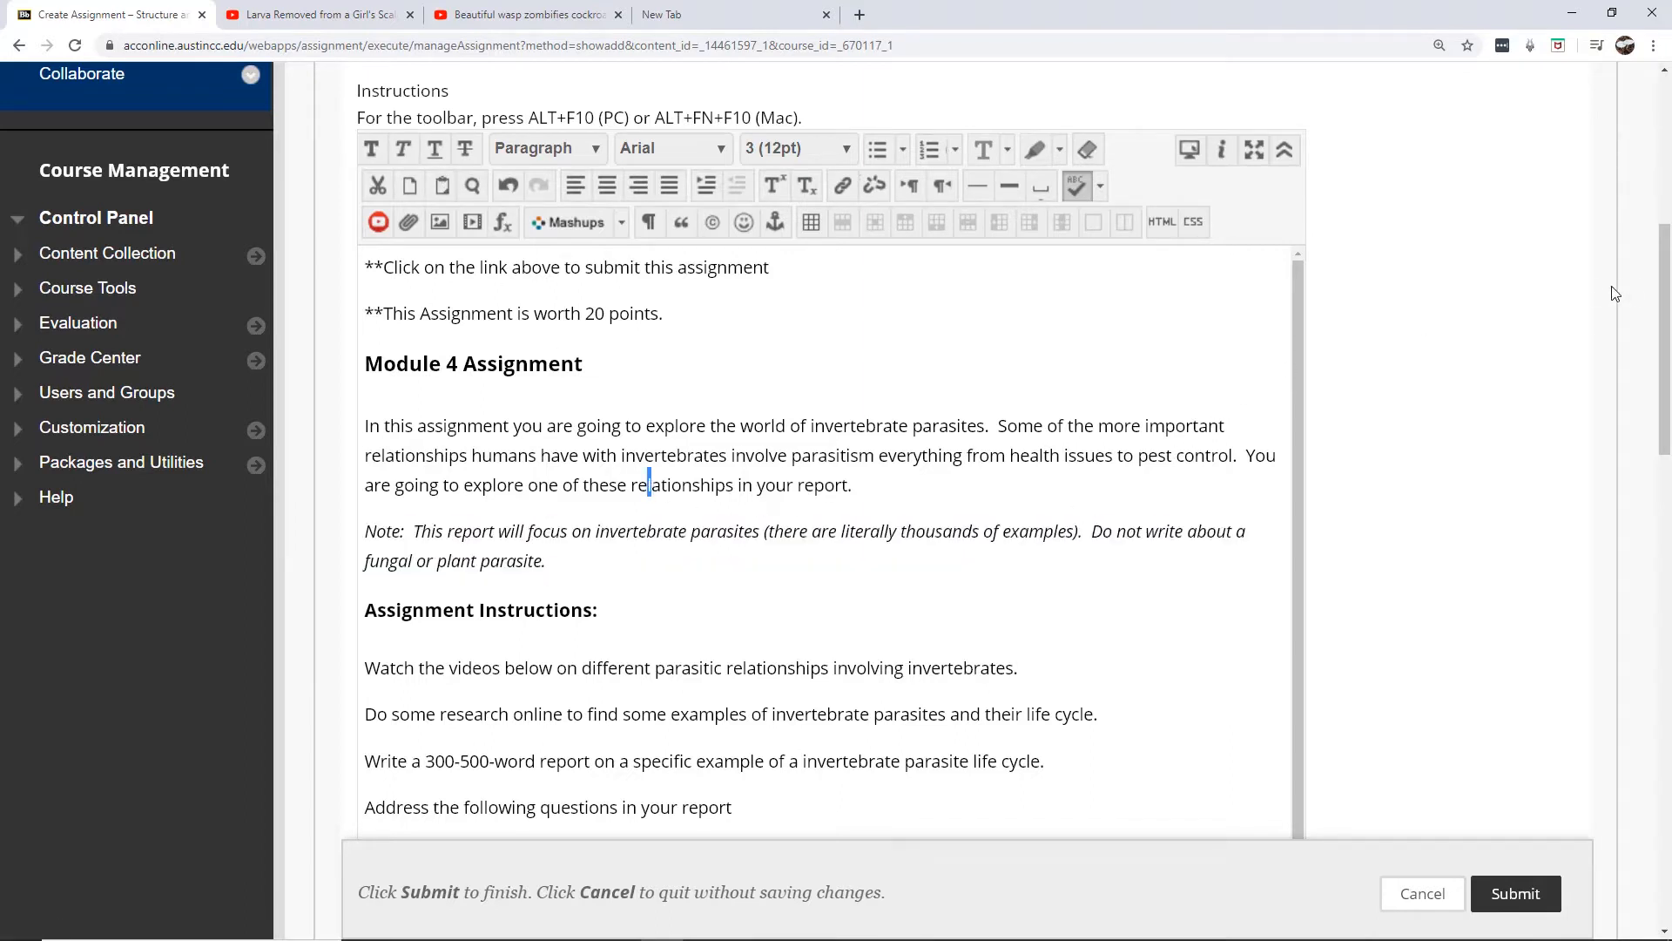
Turn the four instruction lines, from "Watch the videos below" to "Address the following questions in your report", into a numbered list.
{"action": "left_click_drag", "start_coordinate": [1668, 277], "coordinate": [1668, 347]}
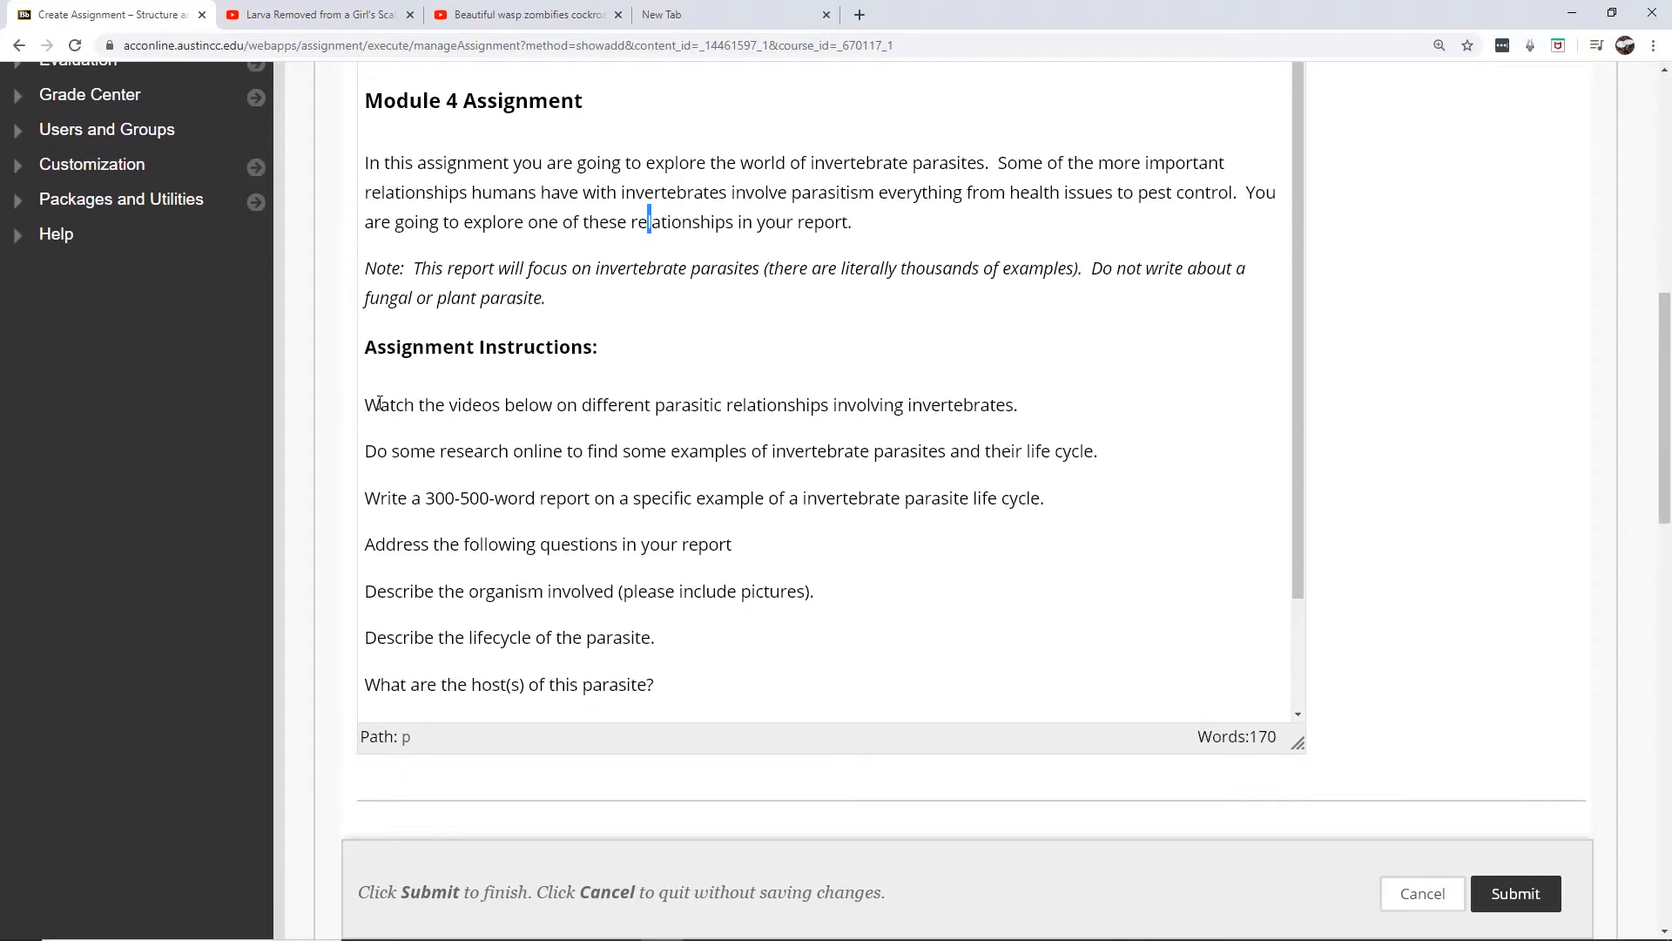
{"action": "left_click_drag", "start_coordinate": [366, 407], "coordinate": [853, 531]}
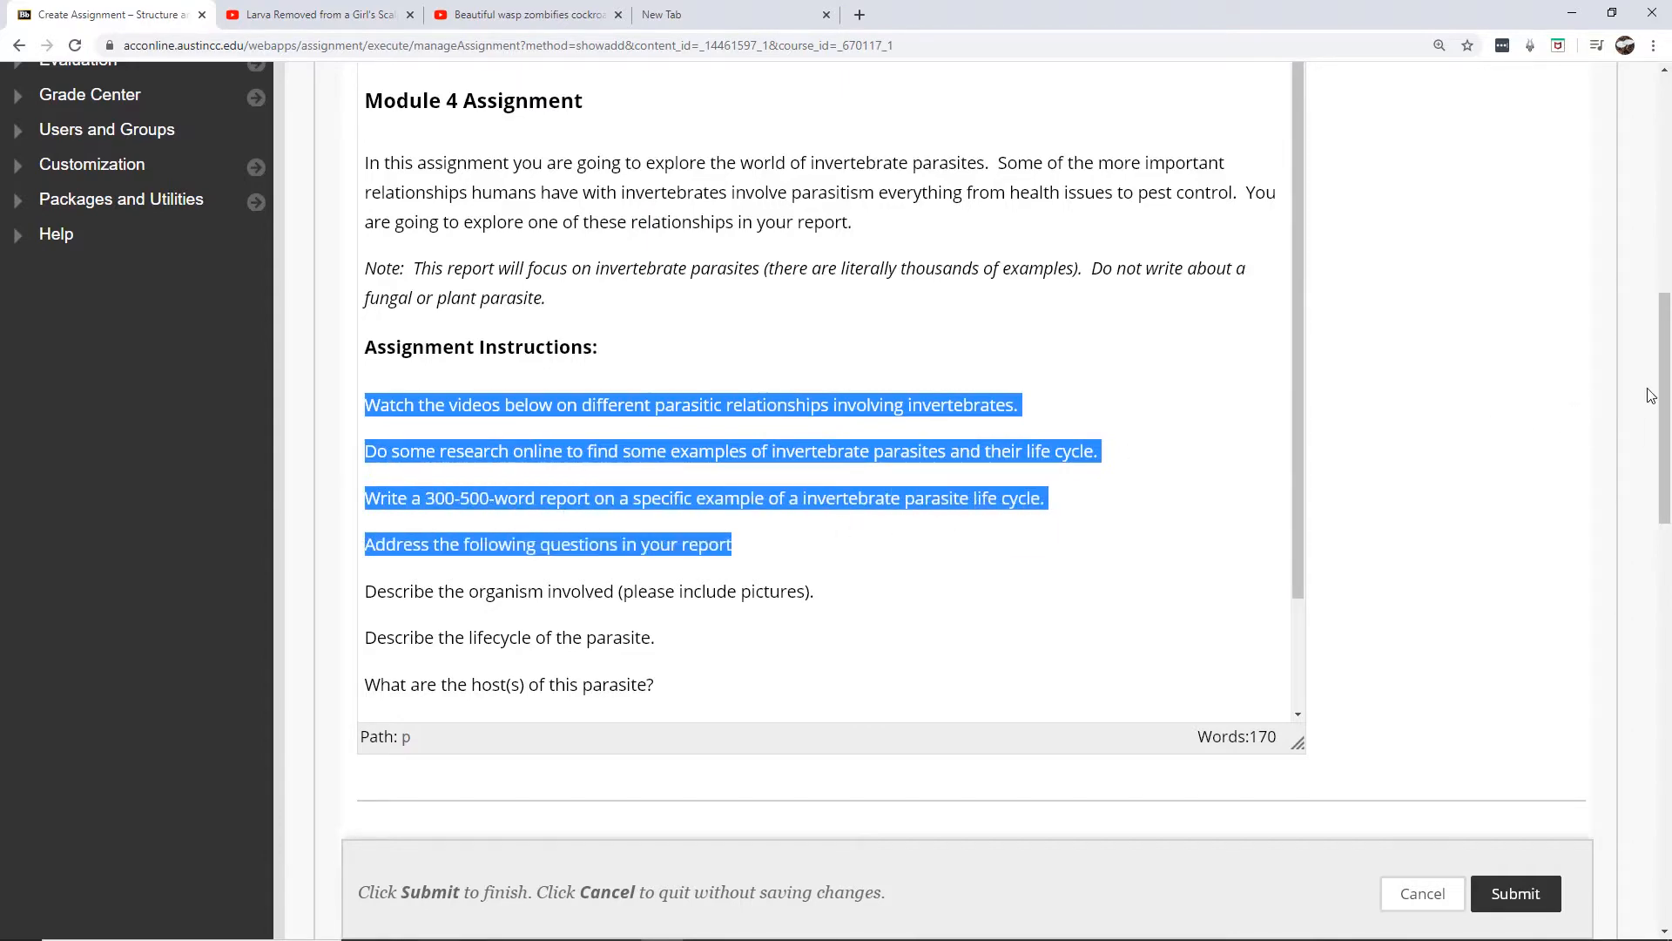
{"action": "left_click_drag", "start_coordinate": [1664, 390], "coordinate": [1665, 324]}
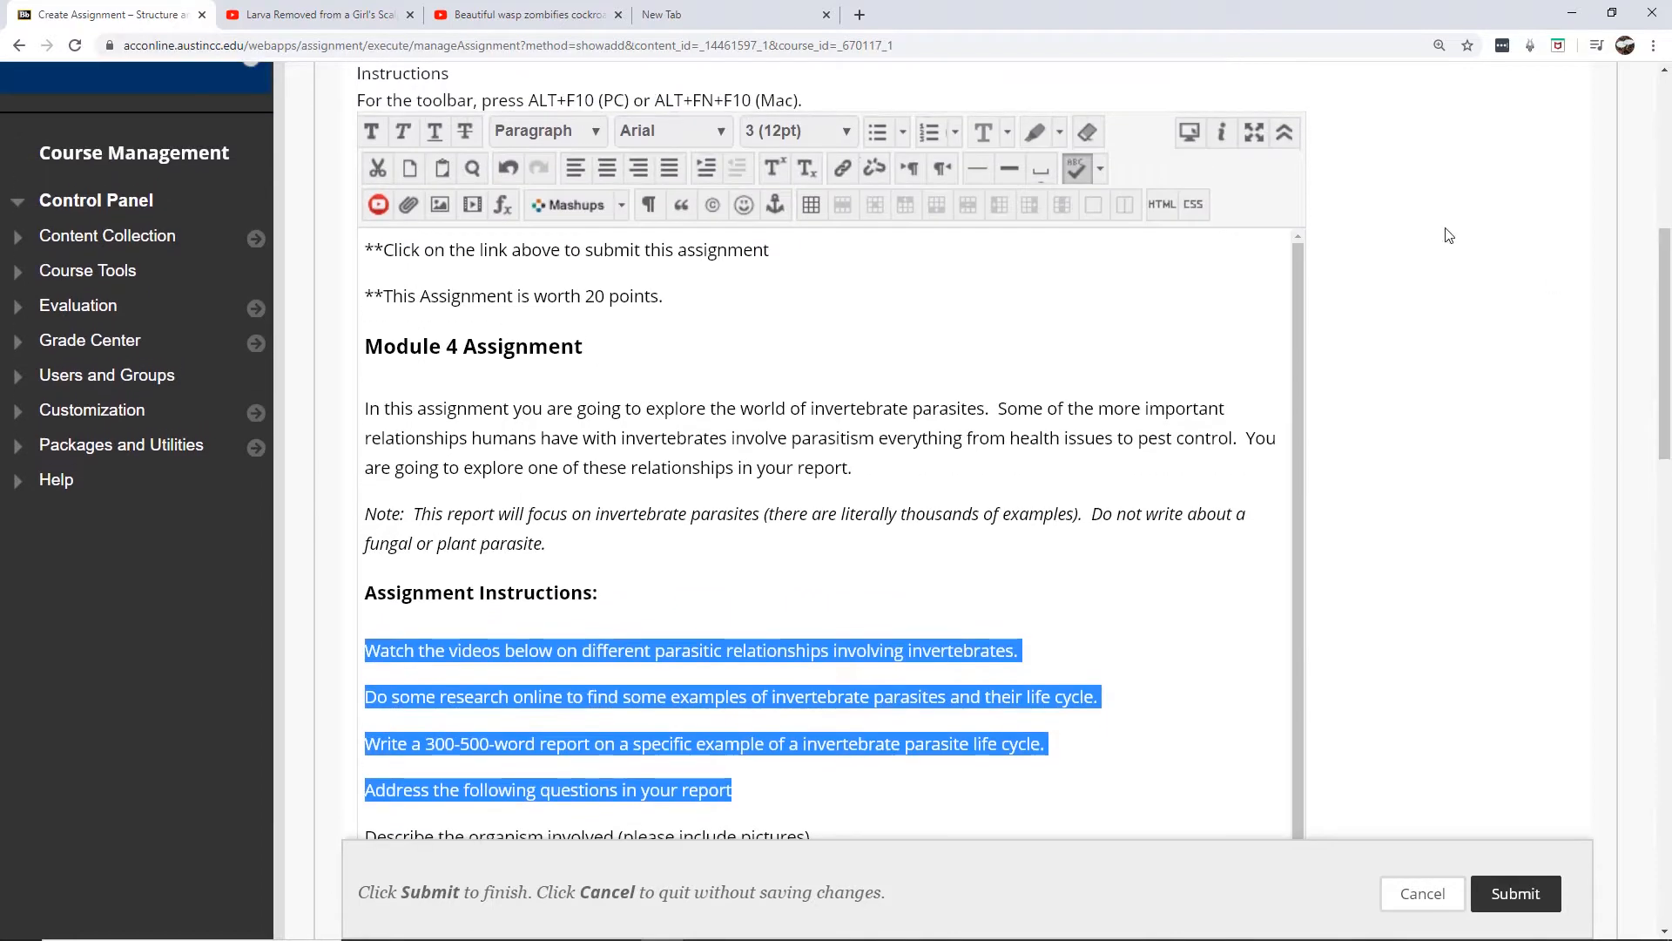
{"action": "left_click", "coordinate": [928, 132]}
{"action": "left_click_drag", "start_coordinate": [1666, 254], "coordinate": [1666, 331]}
{"action": "left_click", "coordinate": [506, 501]}
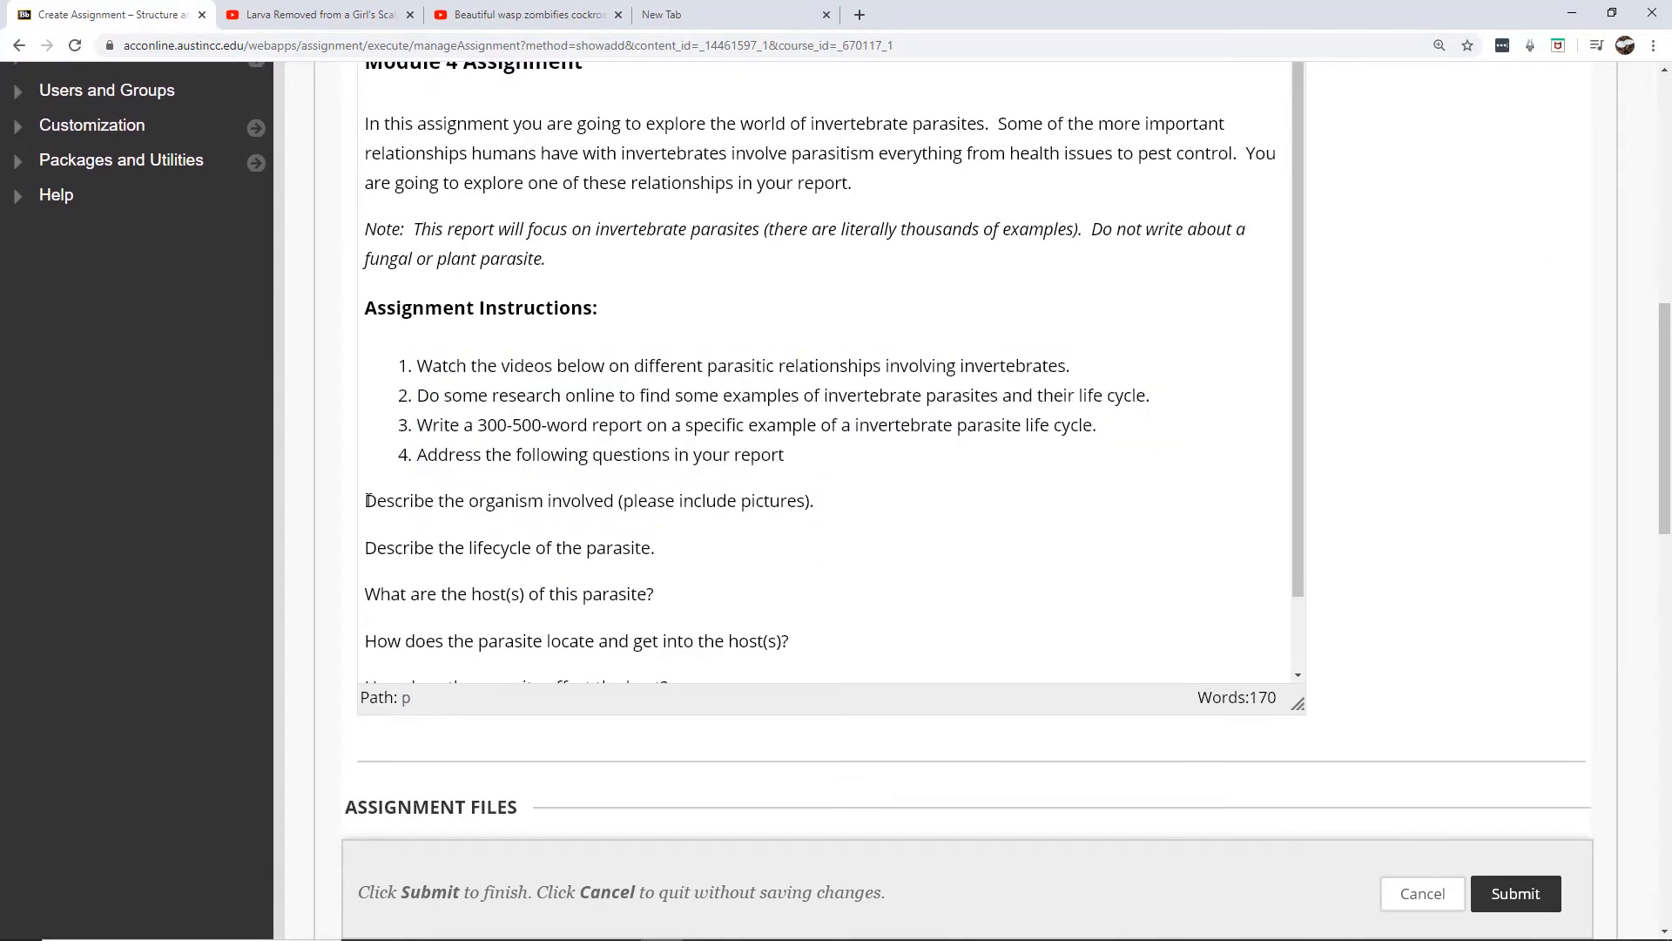
Turn the five report question lines, from "Describe the organism involved" to "How does the parasite affect the host?", into a bulleted list.
{"action": "left_click_drag", "start_coordinate": [366, 501], "coordinate": [765, 590]}
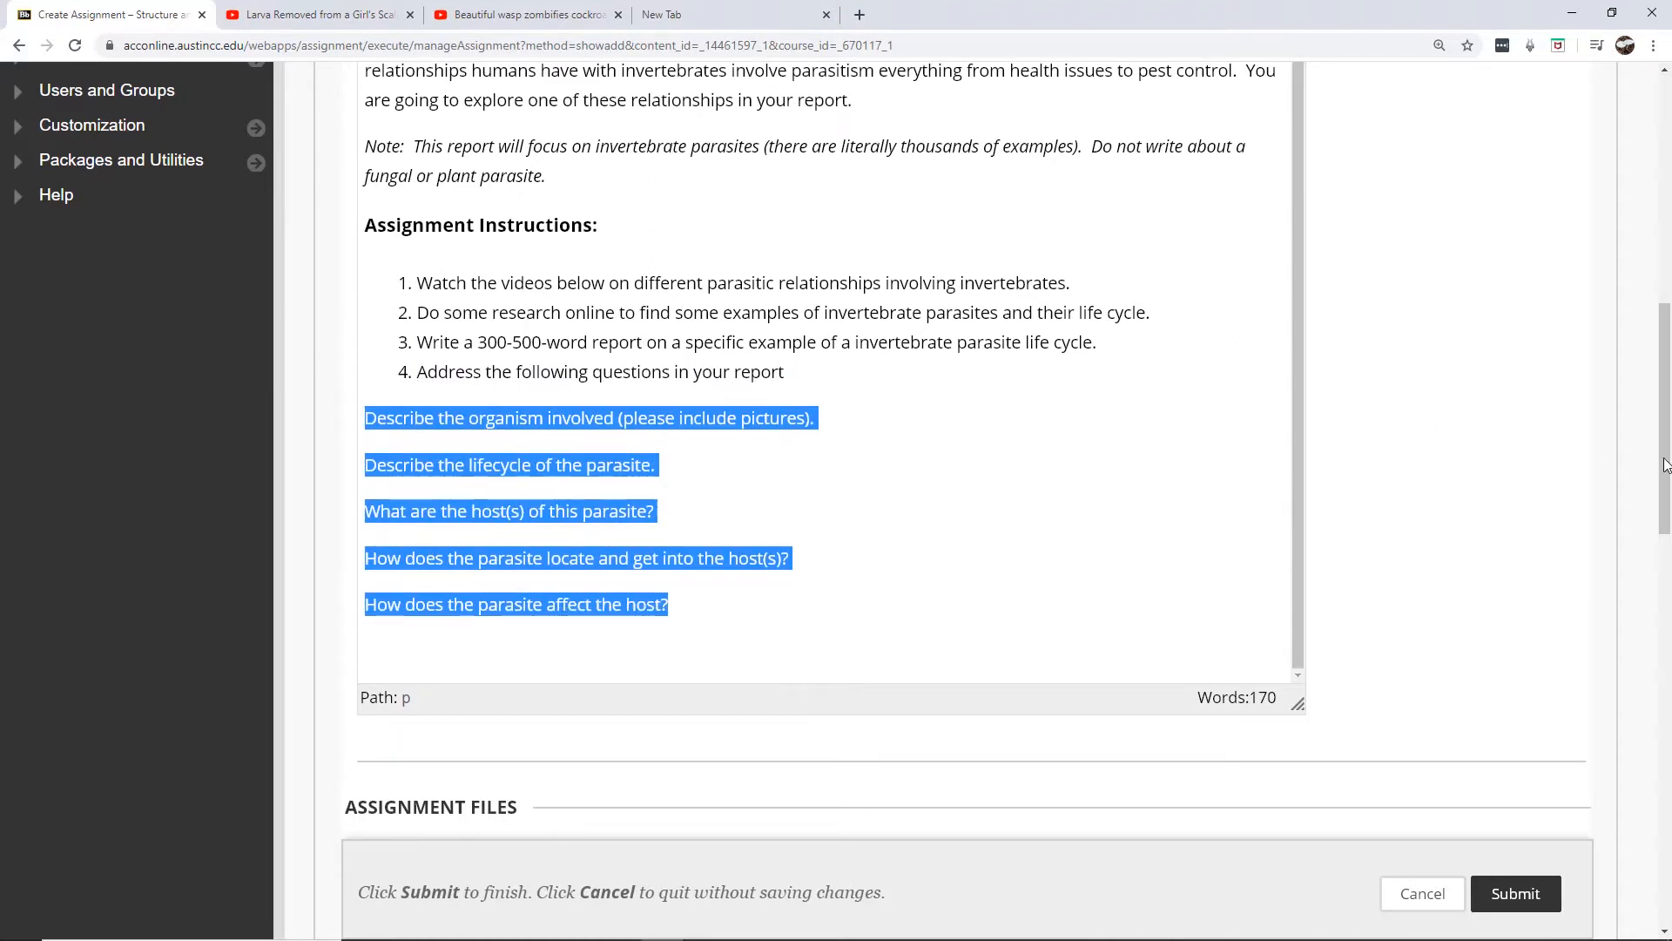
{"action": "left_click_drag", "start_coordinate": [1666, 466], "coordinate": [1670, 403]}
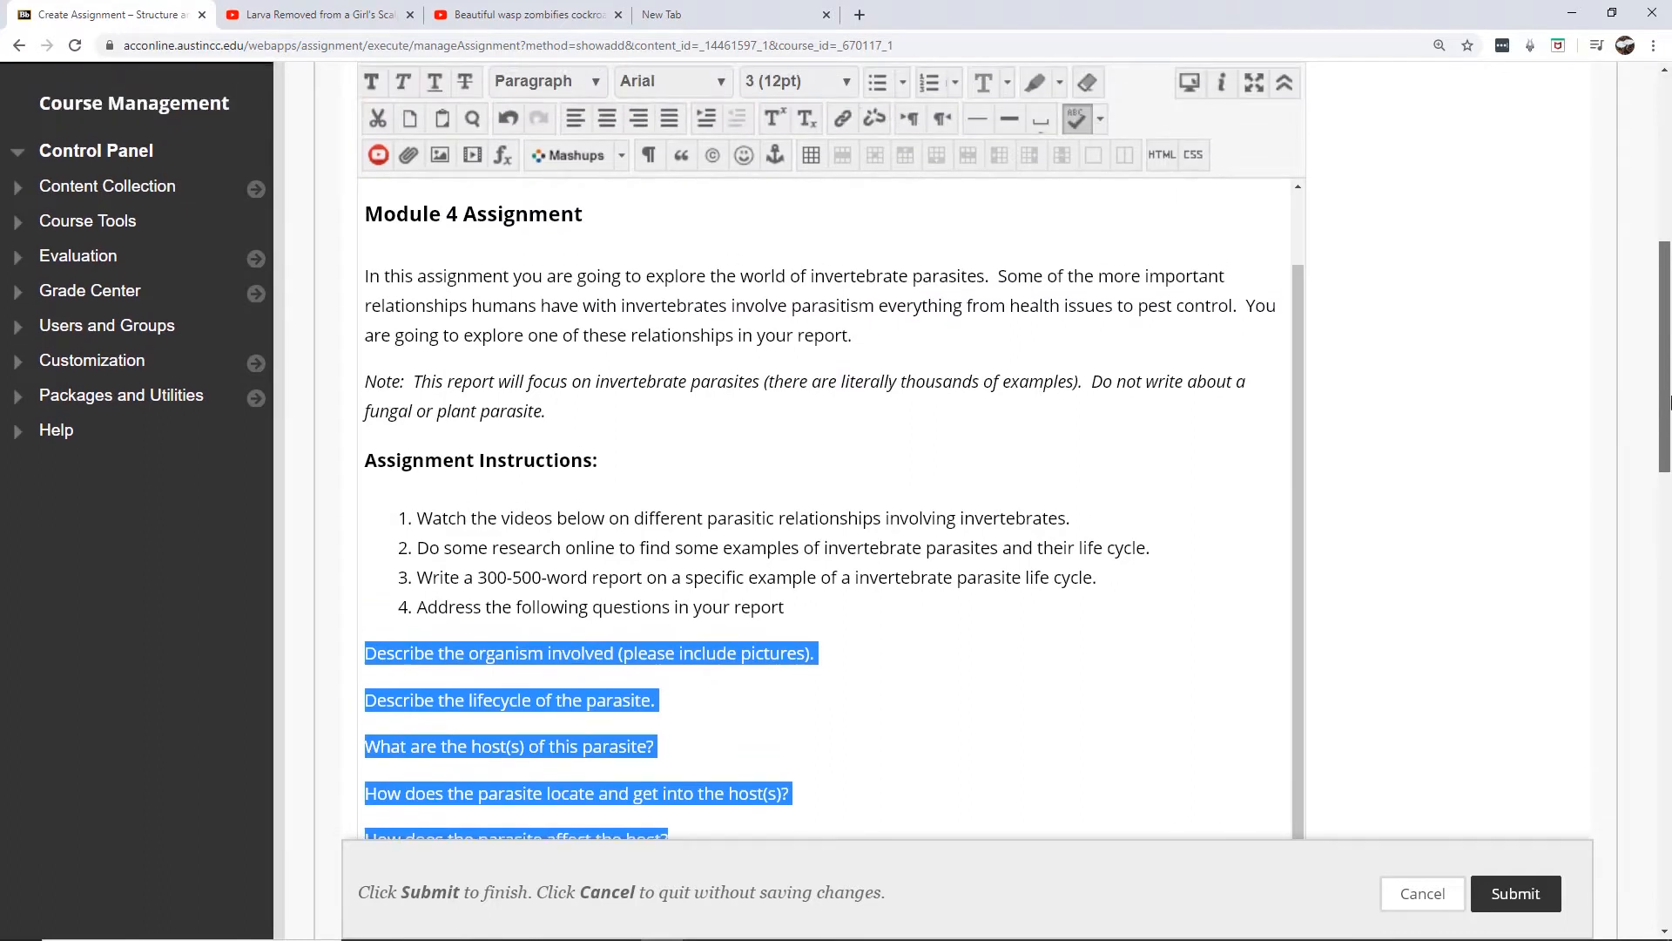
{"action": "left_click", "coordinate": [885, 85]}
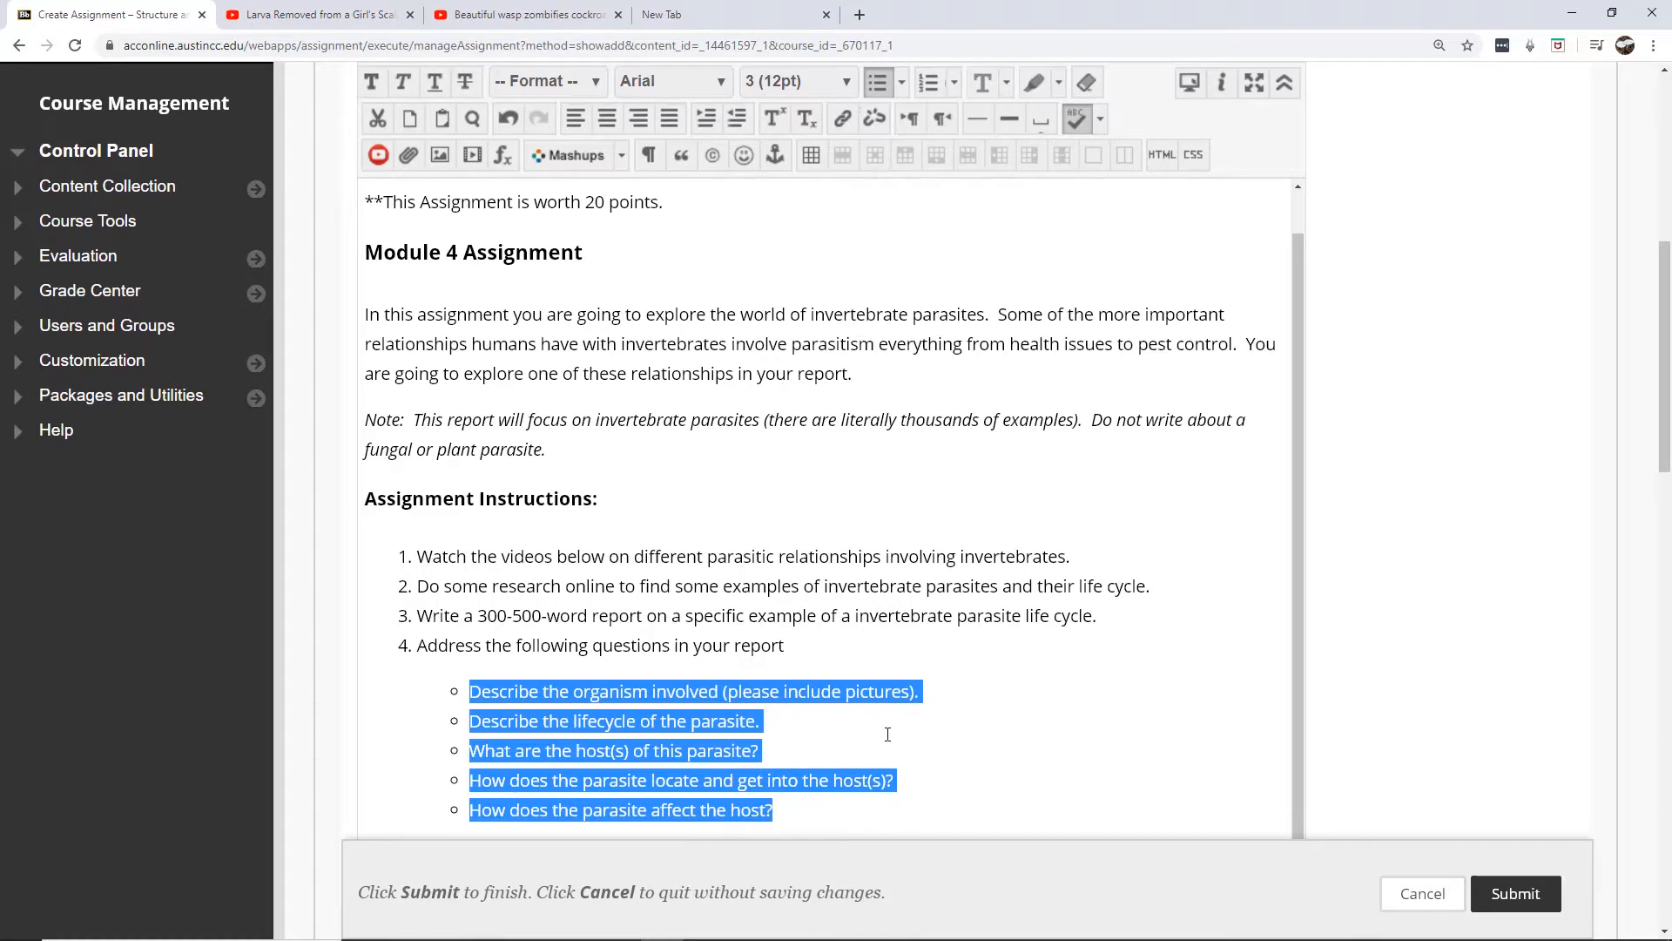
{"action": "left_click", "coordinate": [747, 645]}
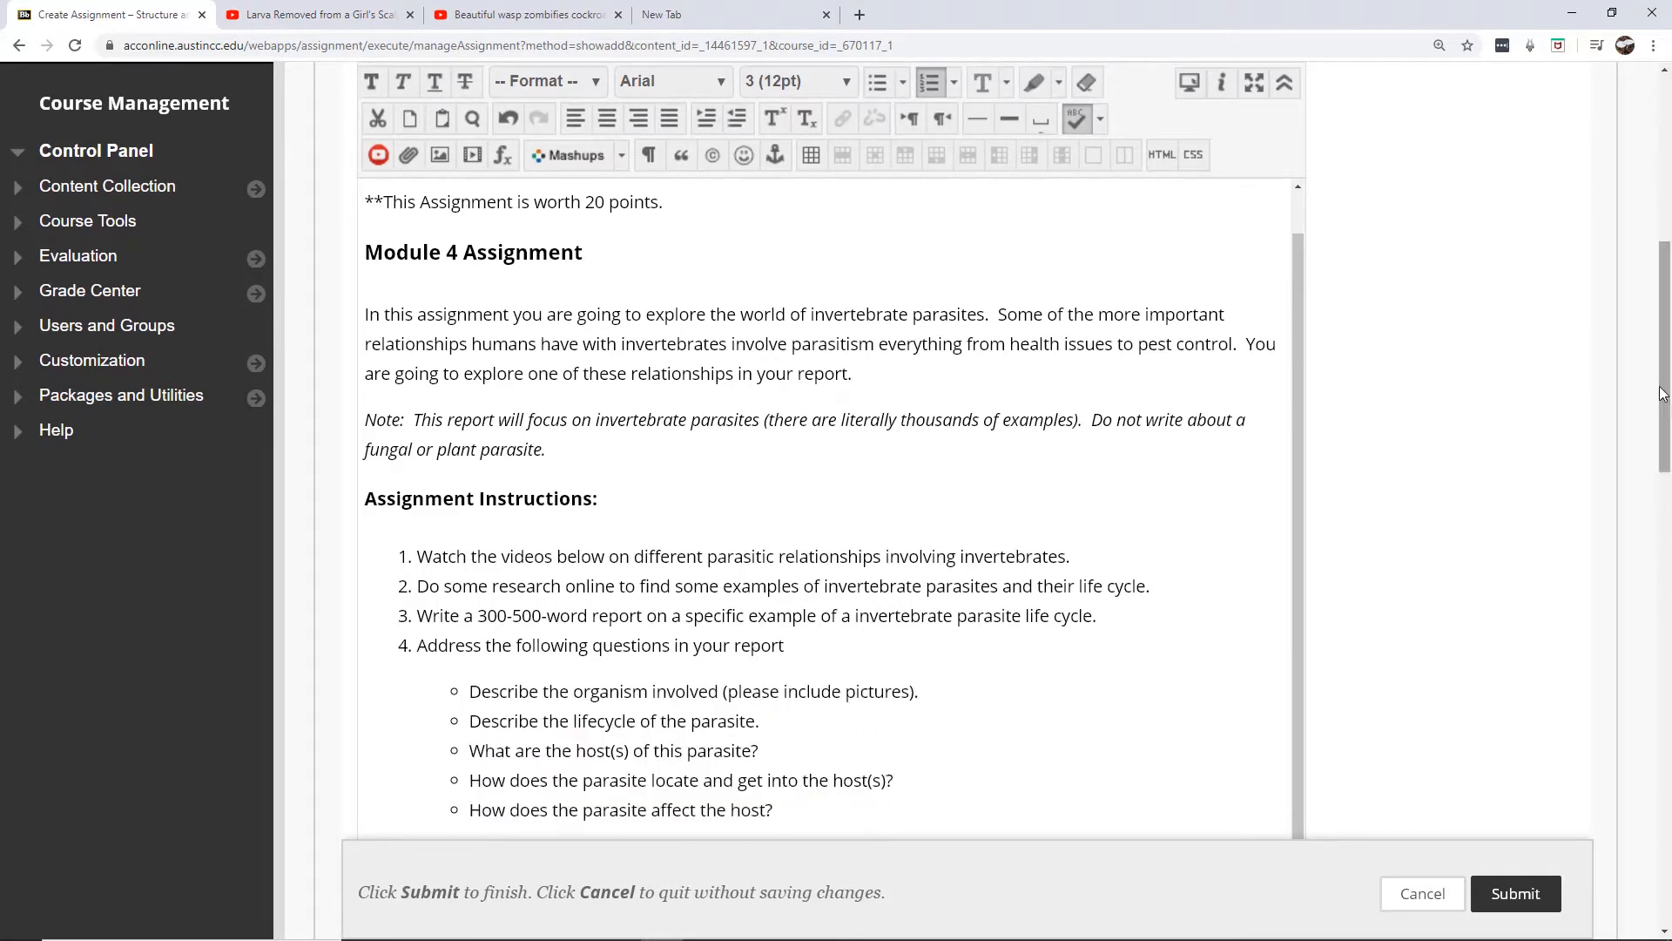
{"action": "left_click_drag", "start_coordinate": [1663, 394], "coordinate": [1669, 410]}
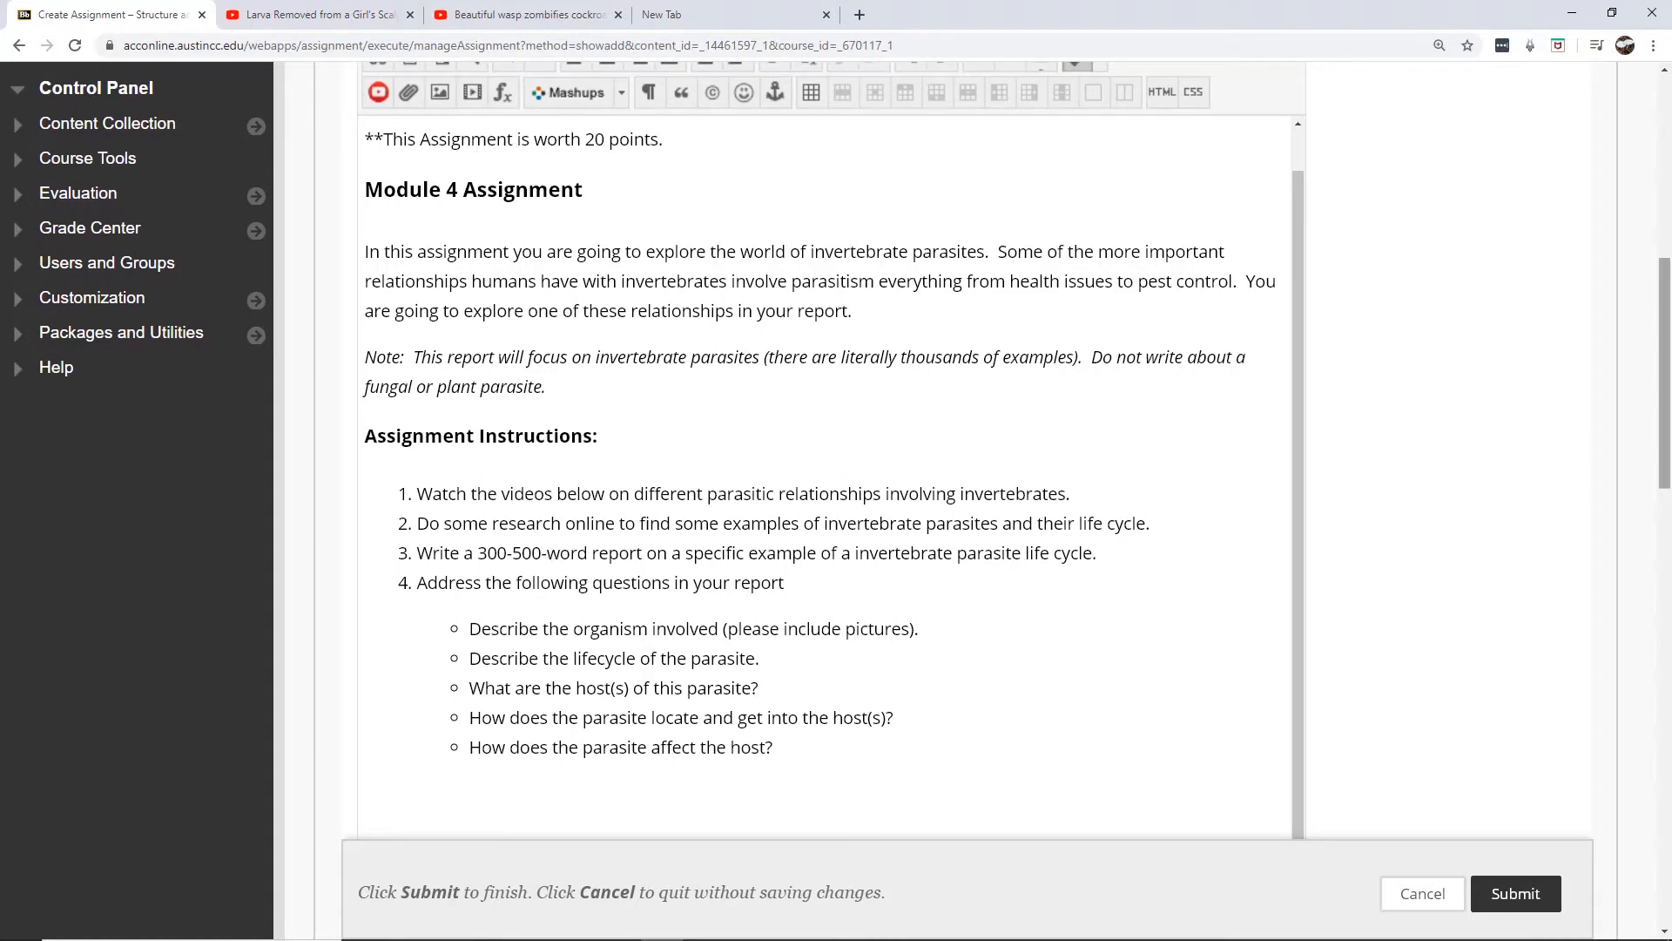
{"action": "left_click_drag", "start_coordinate": [1669, 383], "coordinate": [1670, 396]}
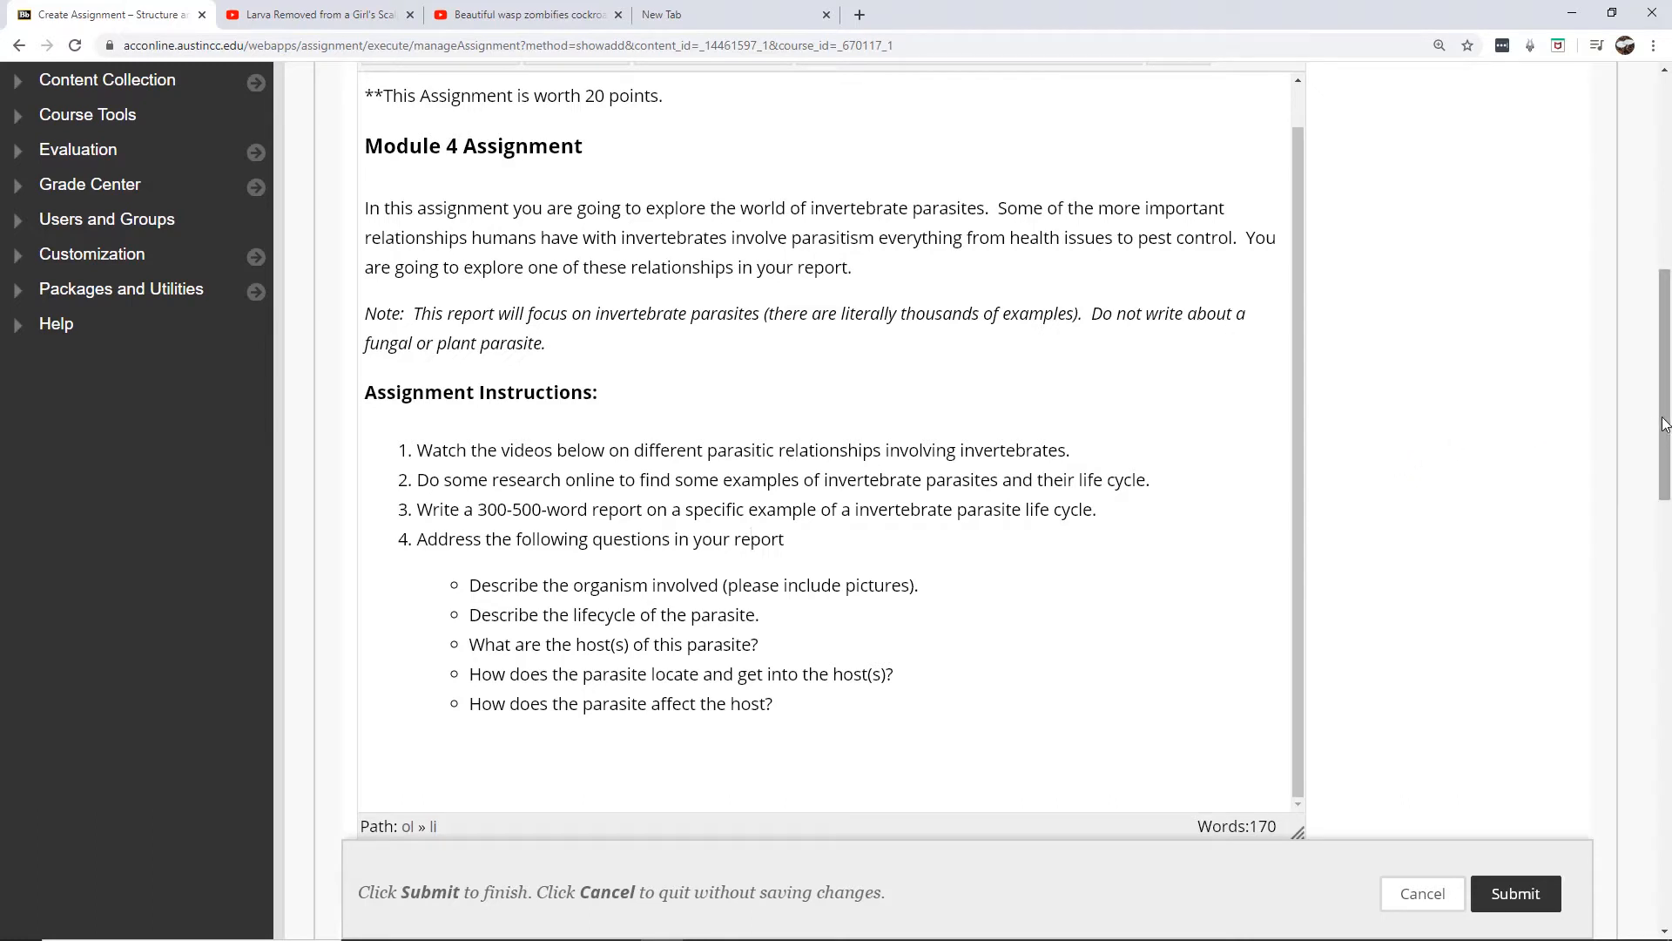
{"action": "left_click_drag", "start_coordinate": [1664, 428], "coordinate": [1668, 419]}
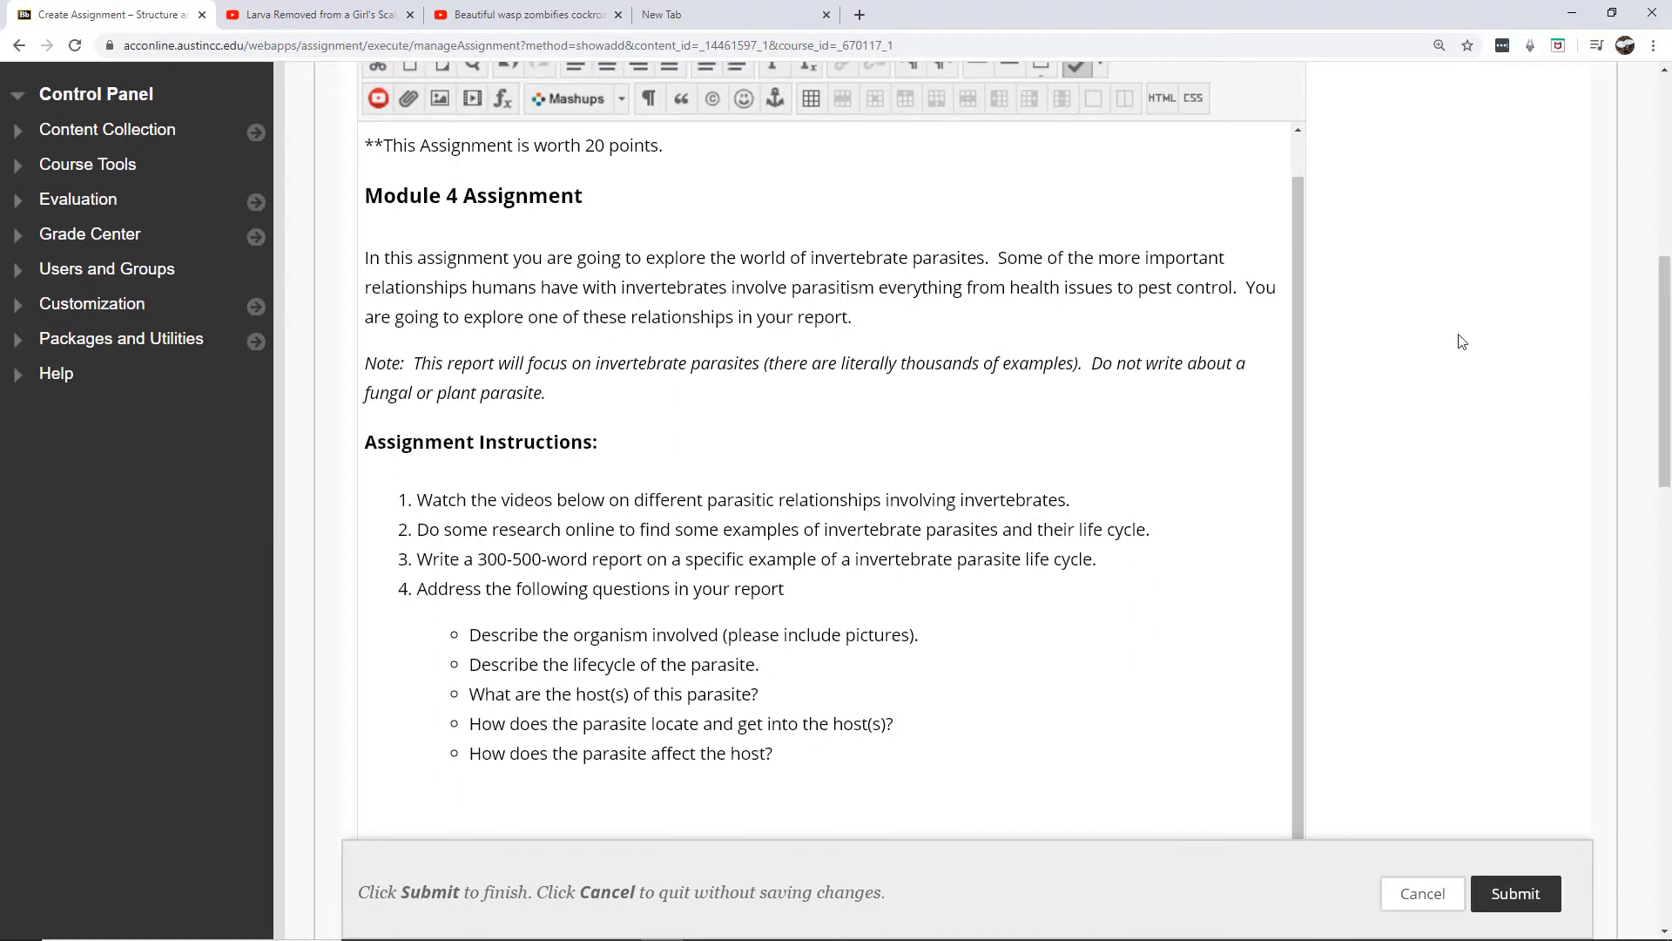
{"action": "mouse_move", "coordinate": [1293, 324]}
{"action": "left_mouse_down"}
{"action": "mouse_move", "coordinate": [1299, 259]}
{"action": "mouse_move", "coordinate": [1302, 351]}
{"action": "left_mouse_up"}
{"action": "mouse_move", "coordinate": [1668, 304]}
{"action": "left_mouse_down"}
{"action": "mouse_move", "coordinate": [1667, 351]}
{"action": "mouse_move", "coordinate": [1669, 283]}
{"action": "left_mouse_up"}
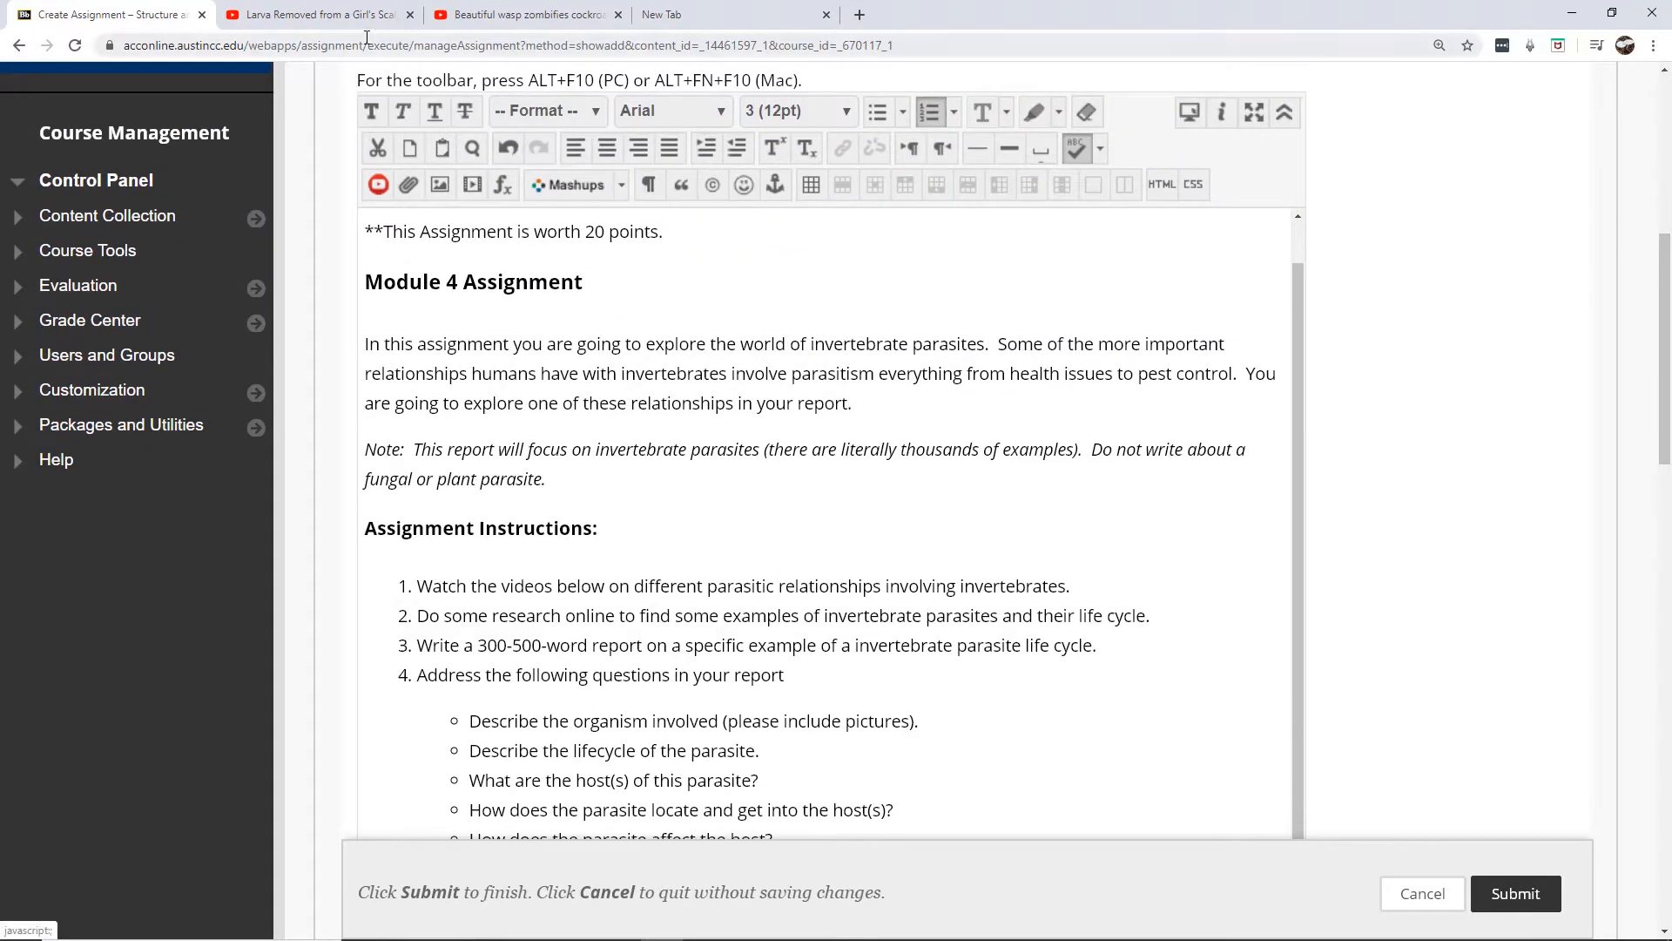
Copy the embed code of the YouTube video "Larva Removed from a Girl's Scalp | World's Weirdest" and return to the Blackboard assignment.
{"action": "left_click", "coordinate": [286, 15]}
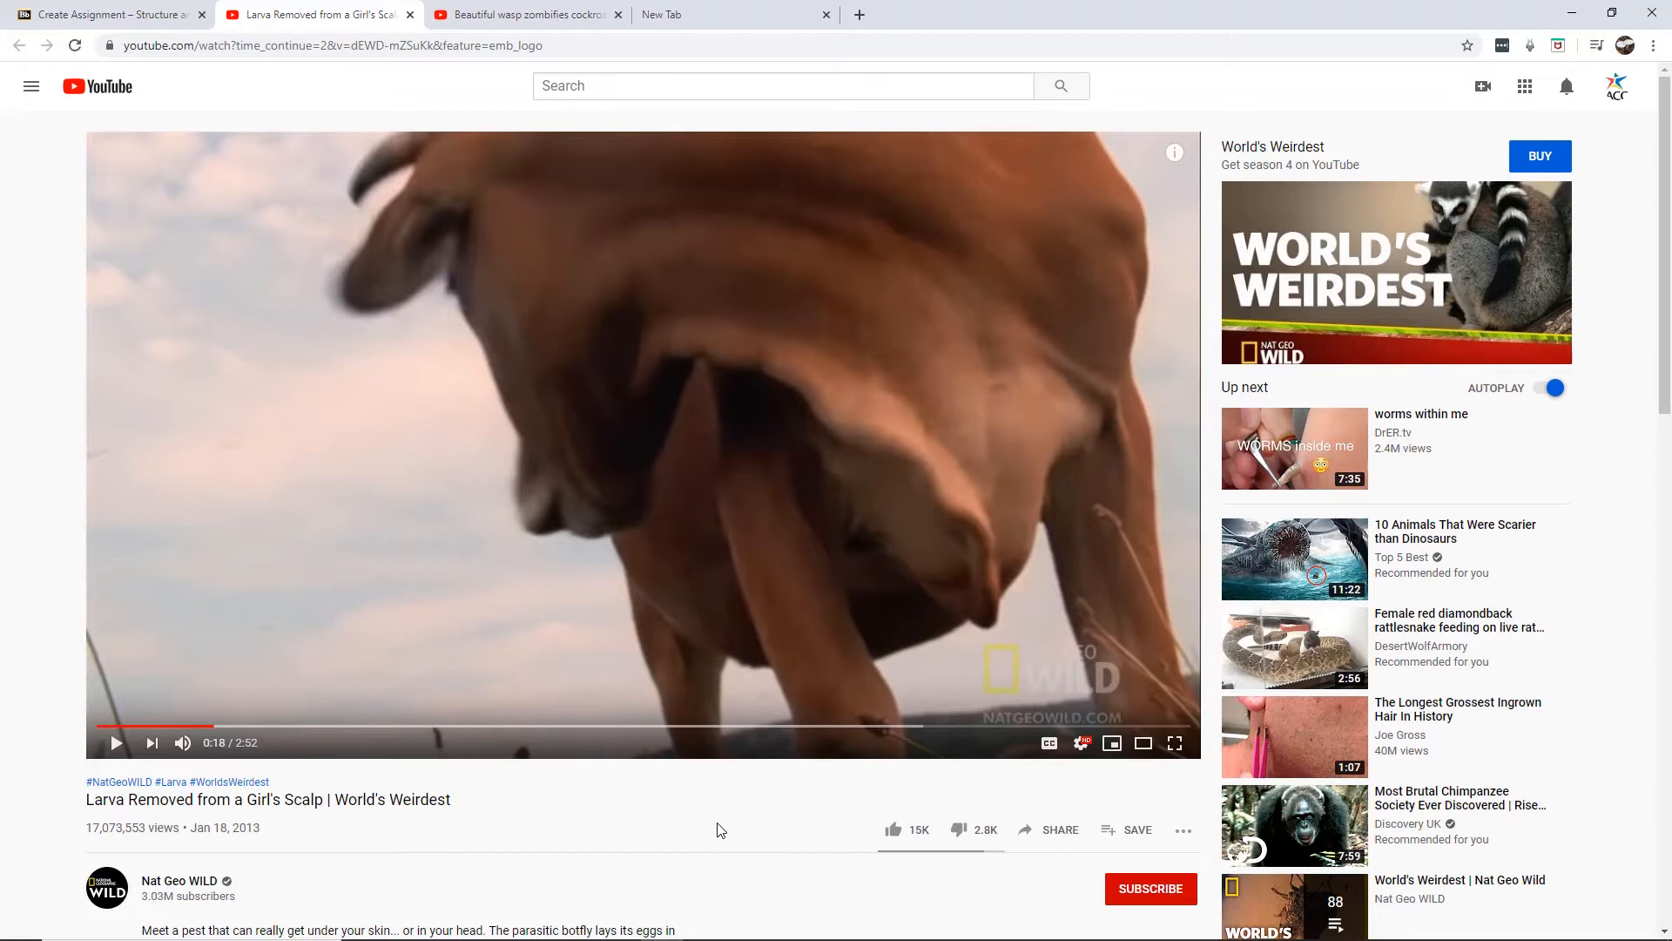
{"action": "left_click", "coordinate": [1057, 839]}
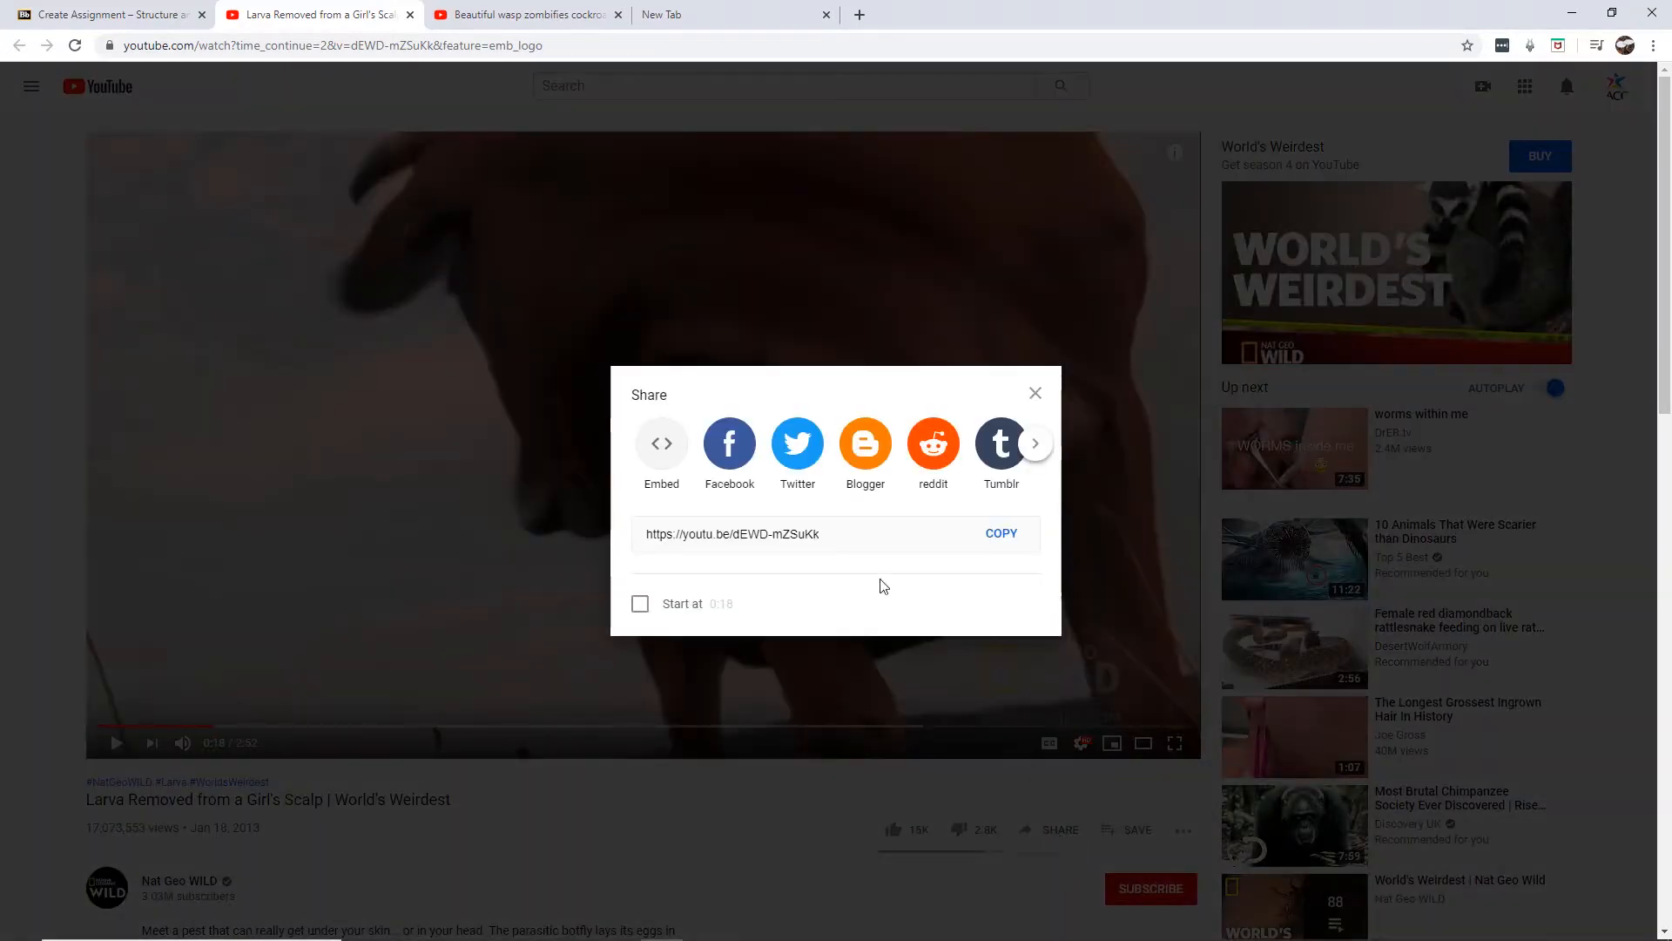
{"action": "left_click", "coordinate": [662, 453]}
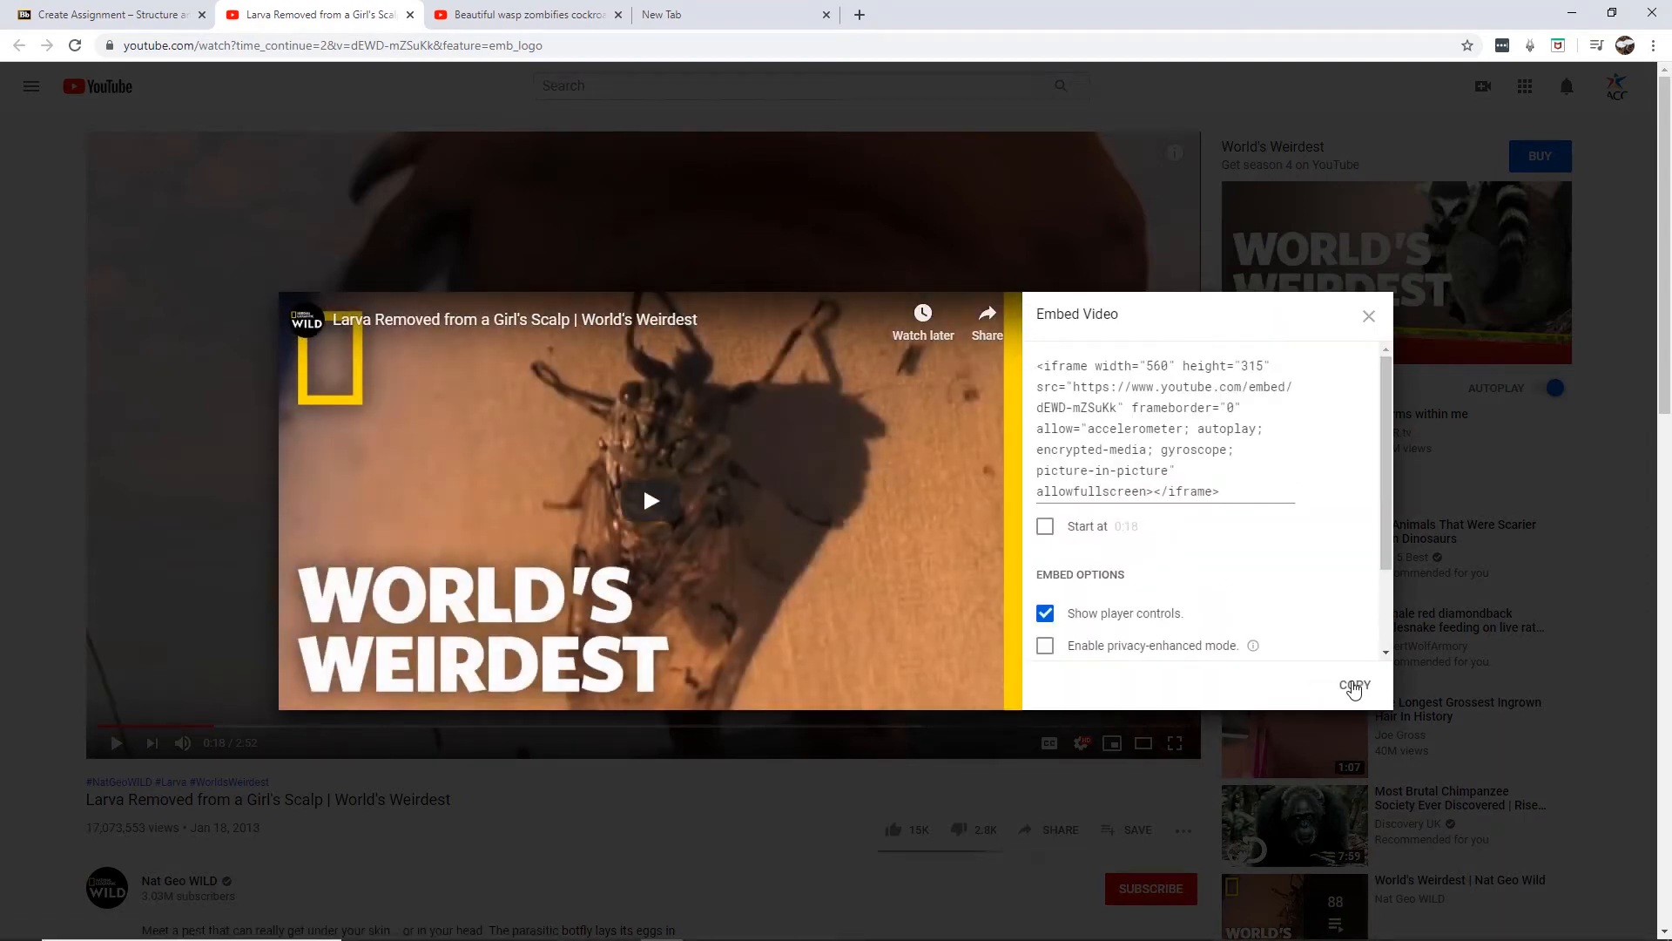
{"action": "left_click_drag", "start_coordinate": [1228, 509], "coordinate": [1035, 353]}
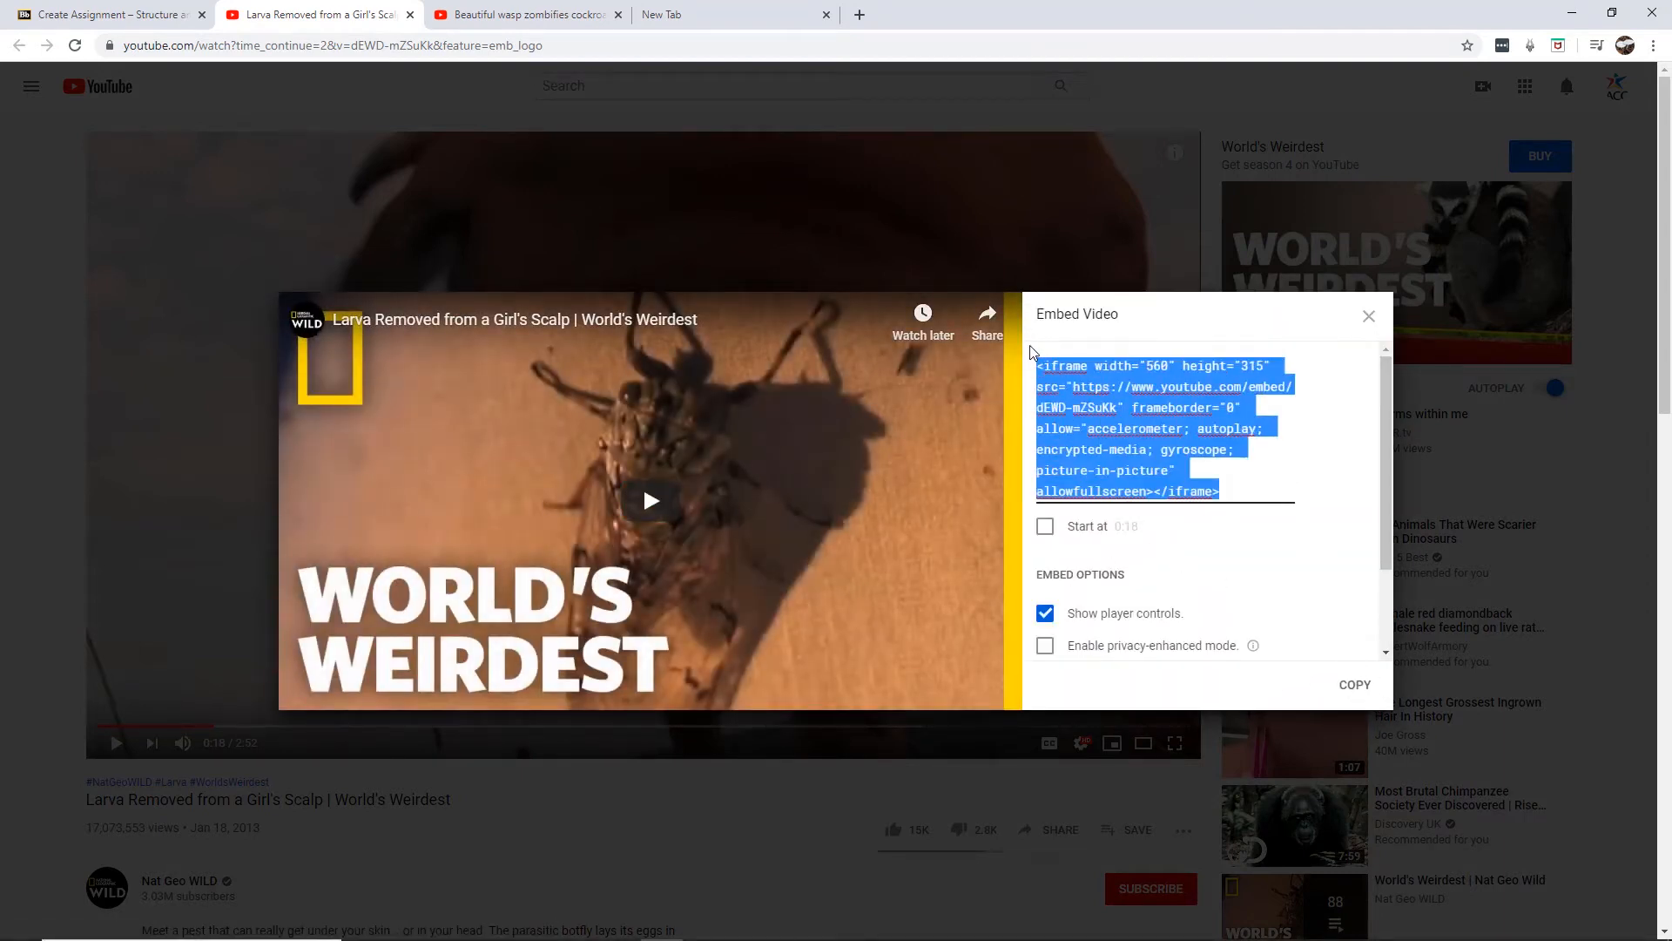
{"action": "left_click", "coordinate": [1355, 686]}
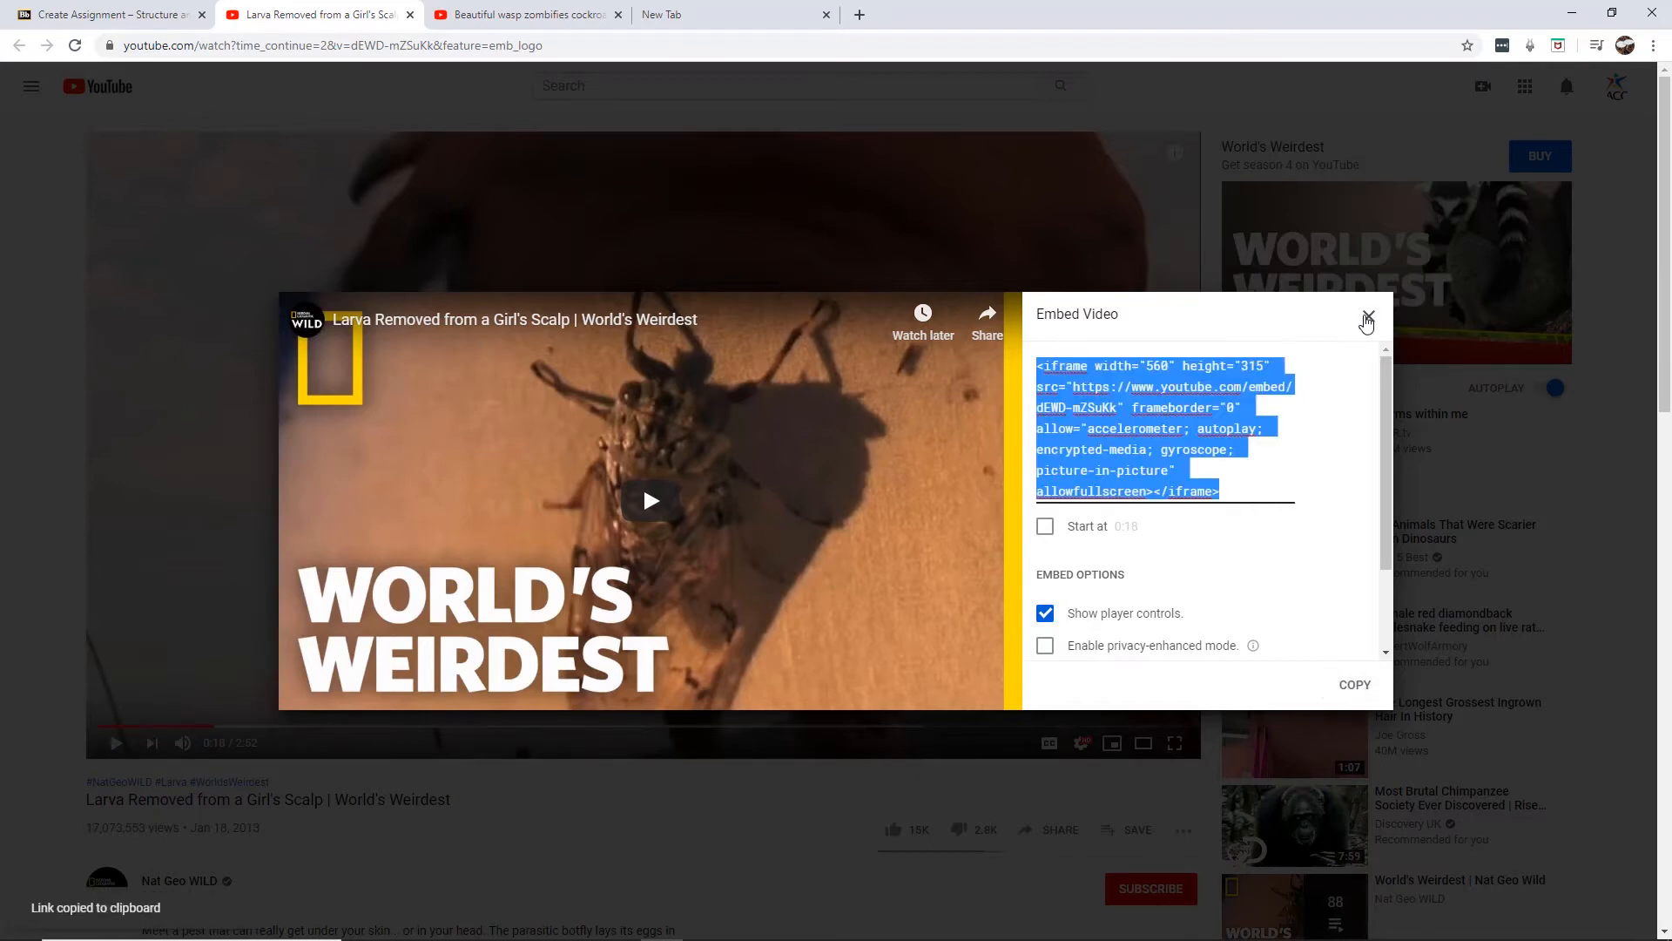
{"action": "left_click", "coordinate": [1367, 319]}
{"action": "left_click", "coordinate": [174, 13]}
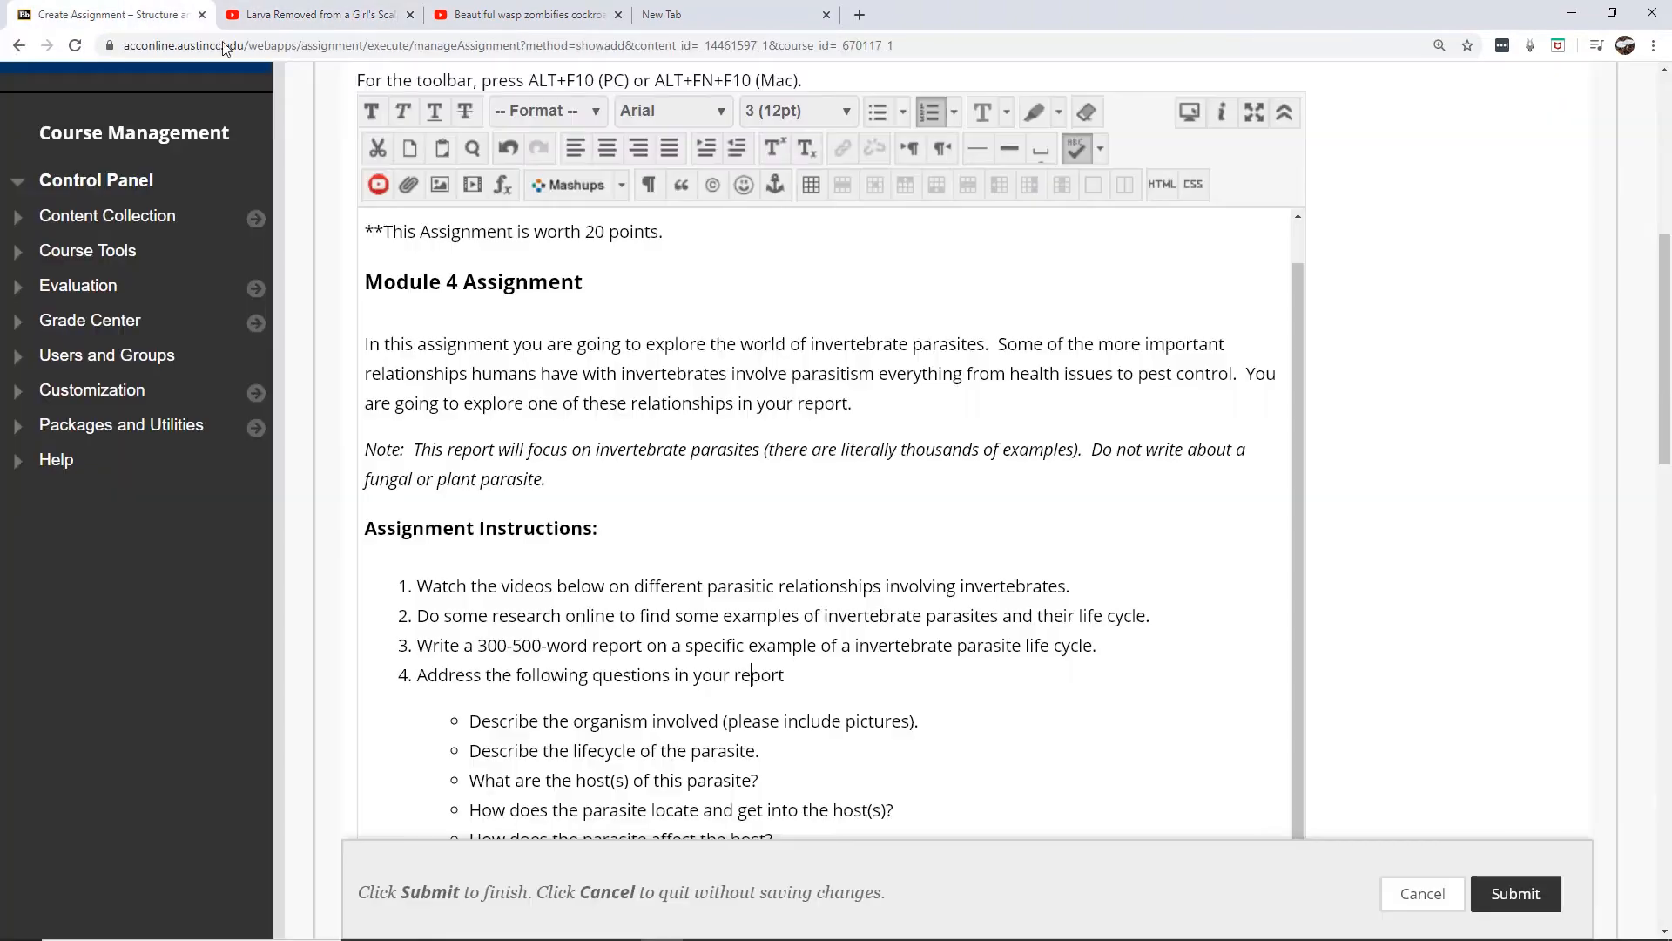
Try to paste the video's embed code directly into the instructions text below the bulleted questions.
{"action": "left_click_drag", "start_coordinate": [1665, 327], "coordinate": [1664, 421]}
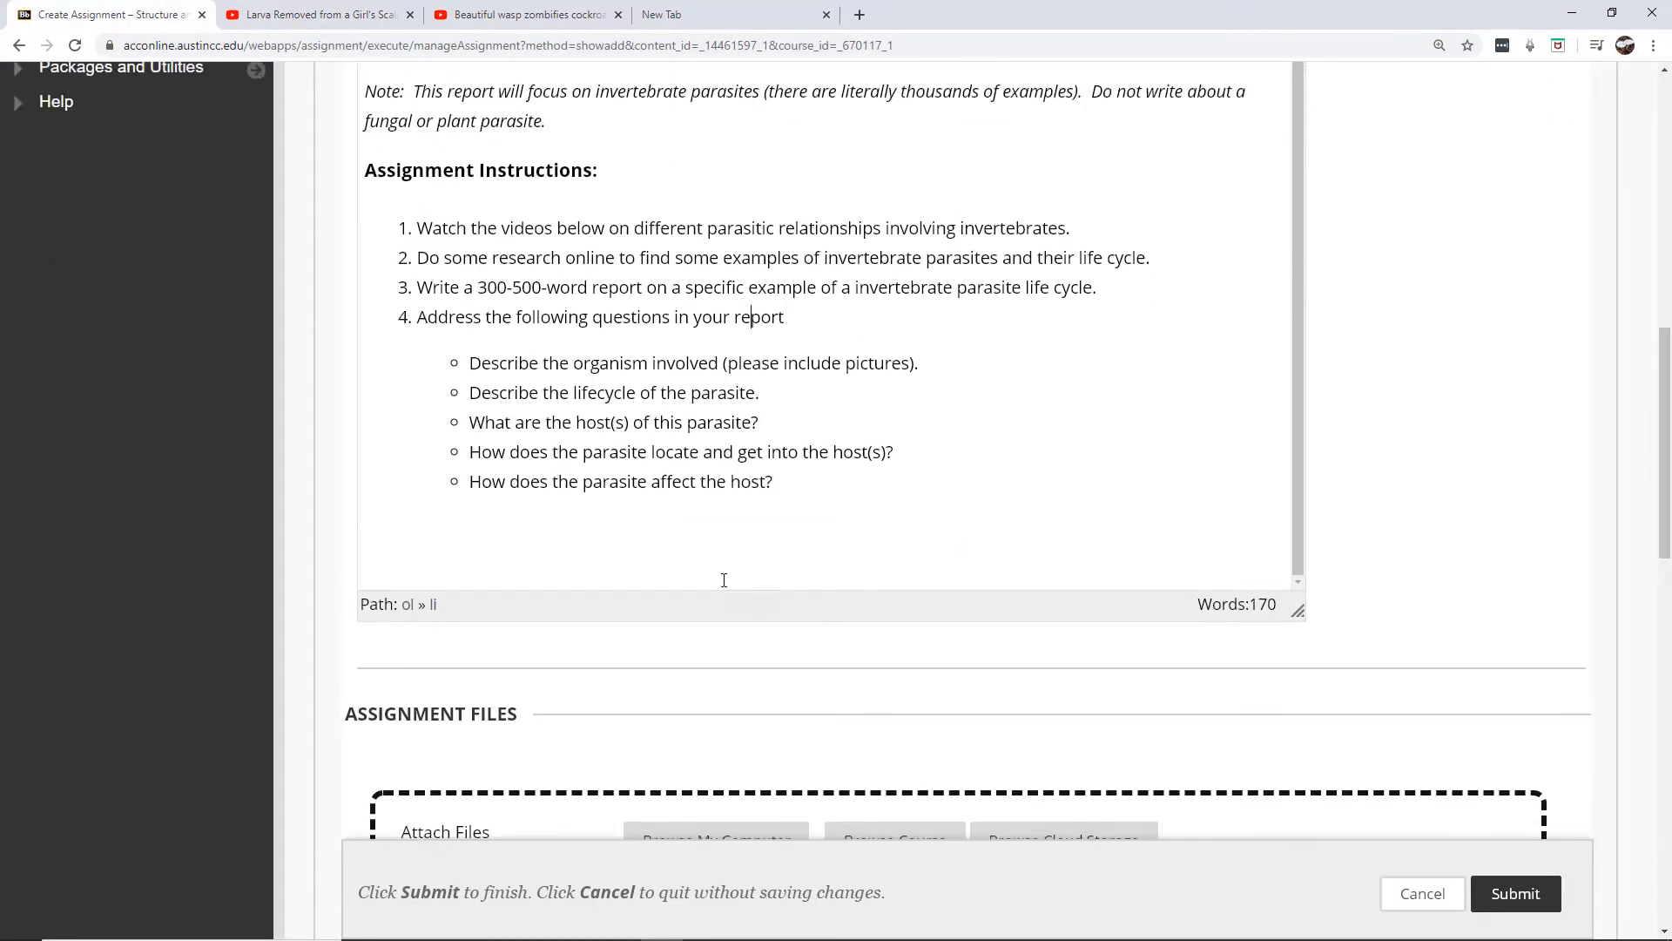
{"action": "left_click", "coordinate": [576, 550]}
{"action": "key", "text": "ctrl+v"}
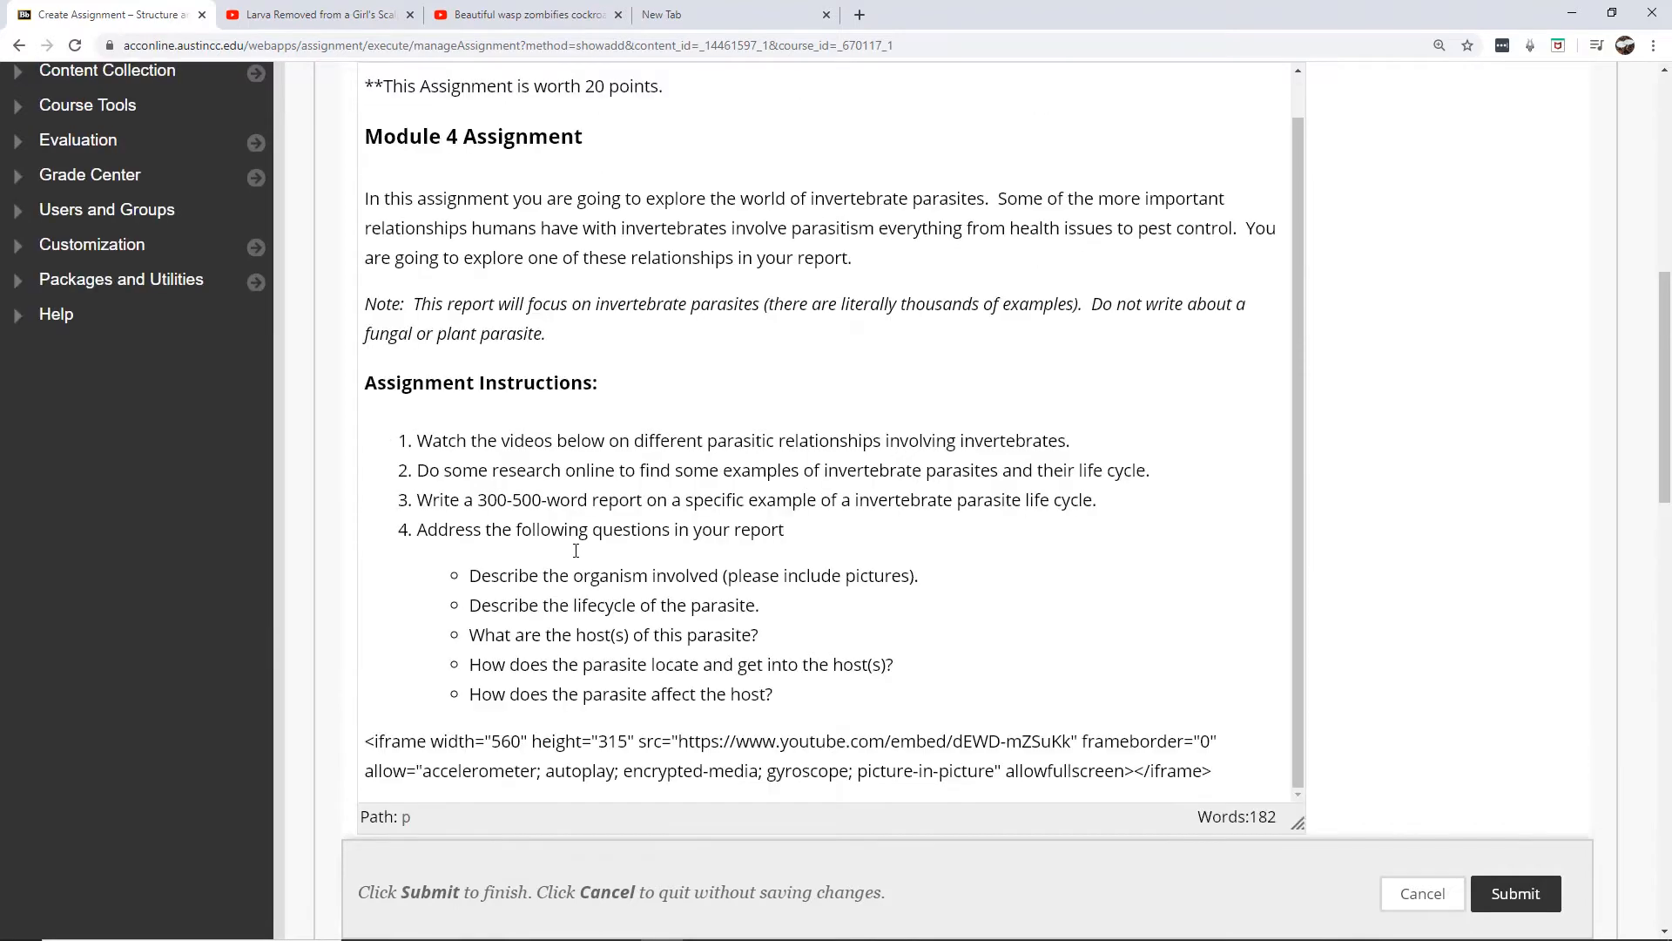
{"action": "scroll", "coordinate": [1665, 435], "scroll_direction": "down", "scroll_amount": 3}
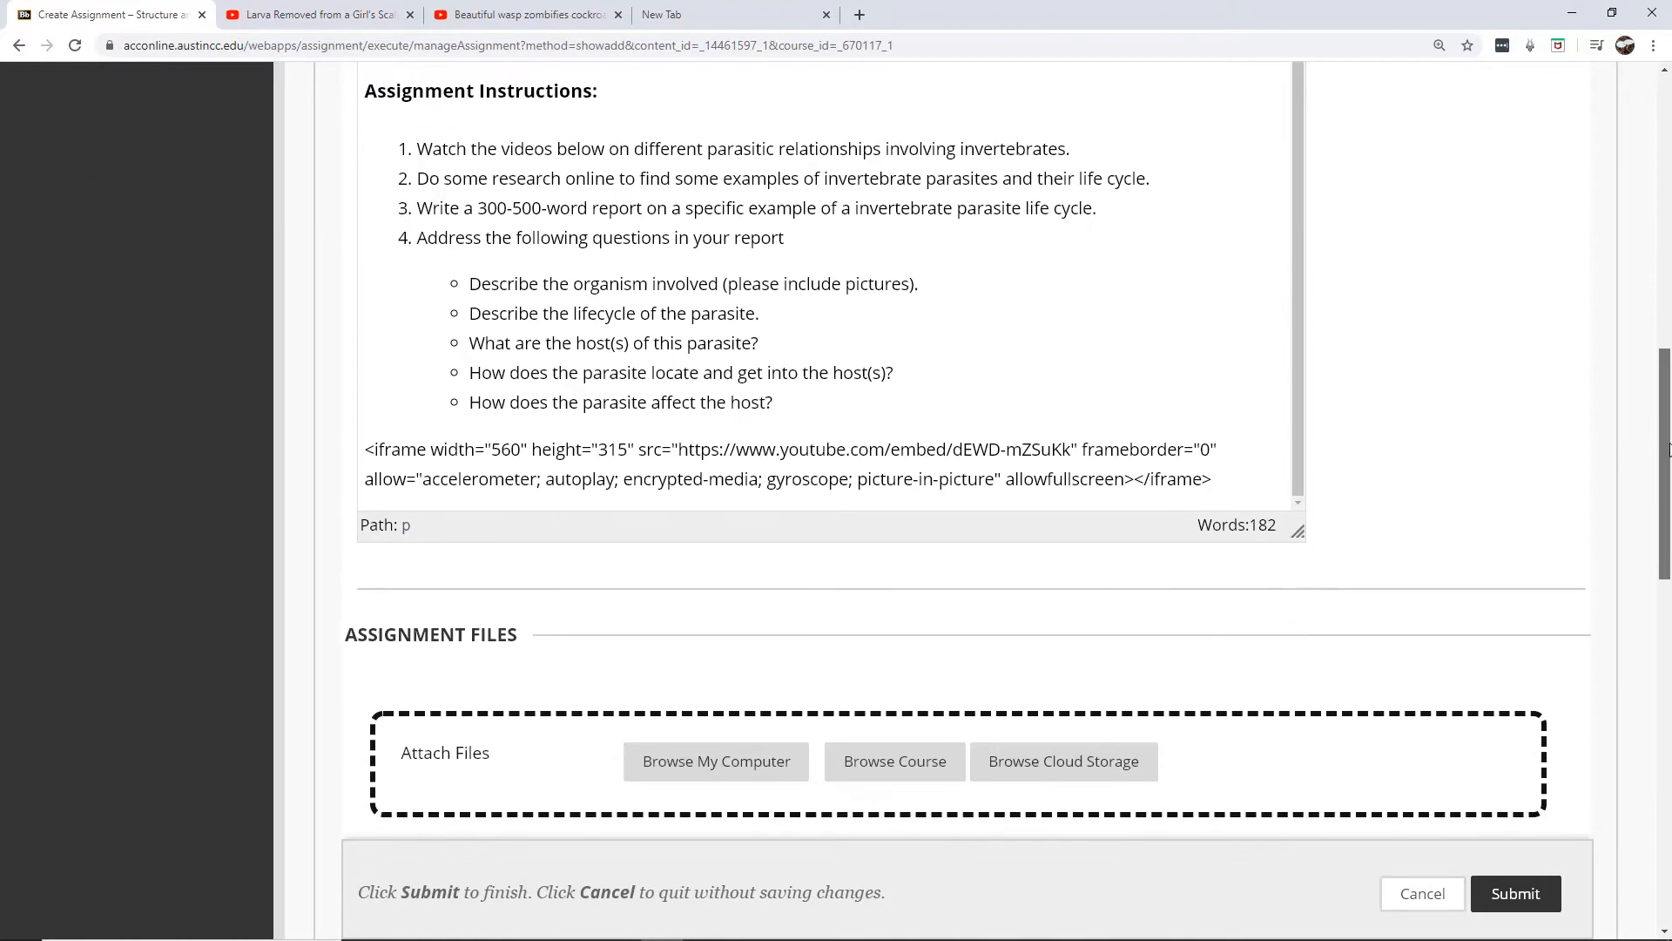
{"action": "left_click_drag", "start_coordinate": [1669, 444], "coordinate": [1658, 399]}
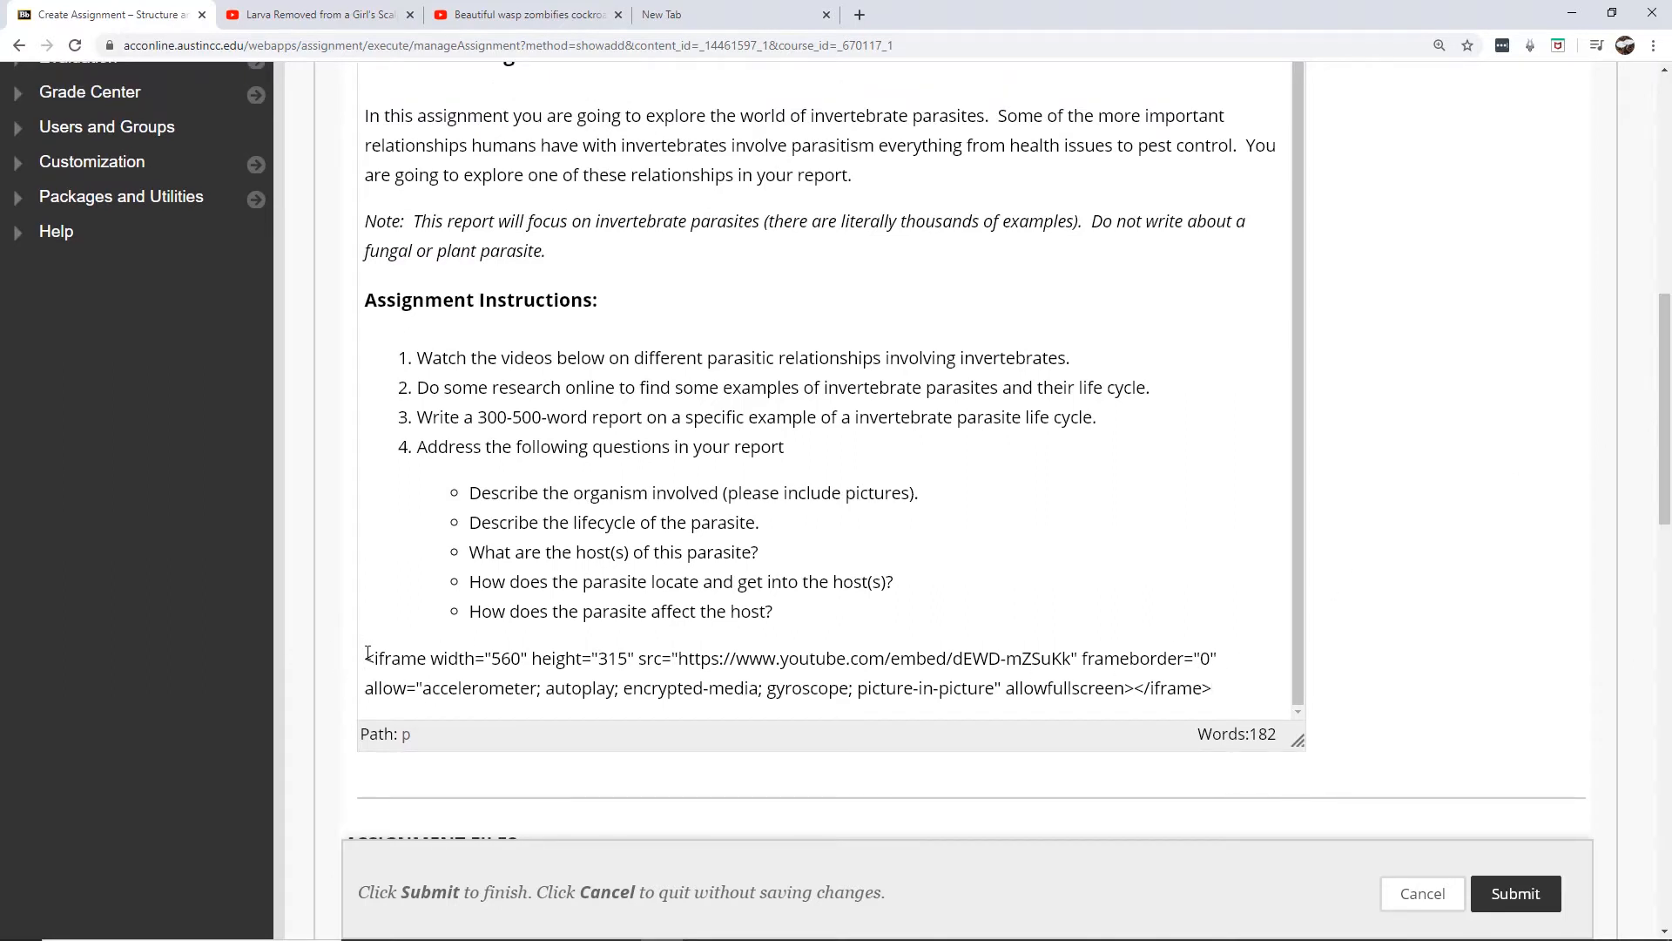
{"action": "left_click_drag", "start_coordinate": [367, 655], "coordinate": [1260, 711]}
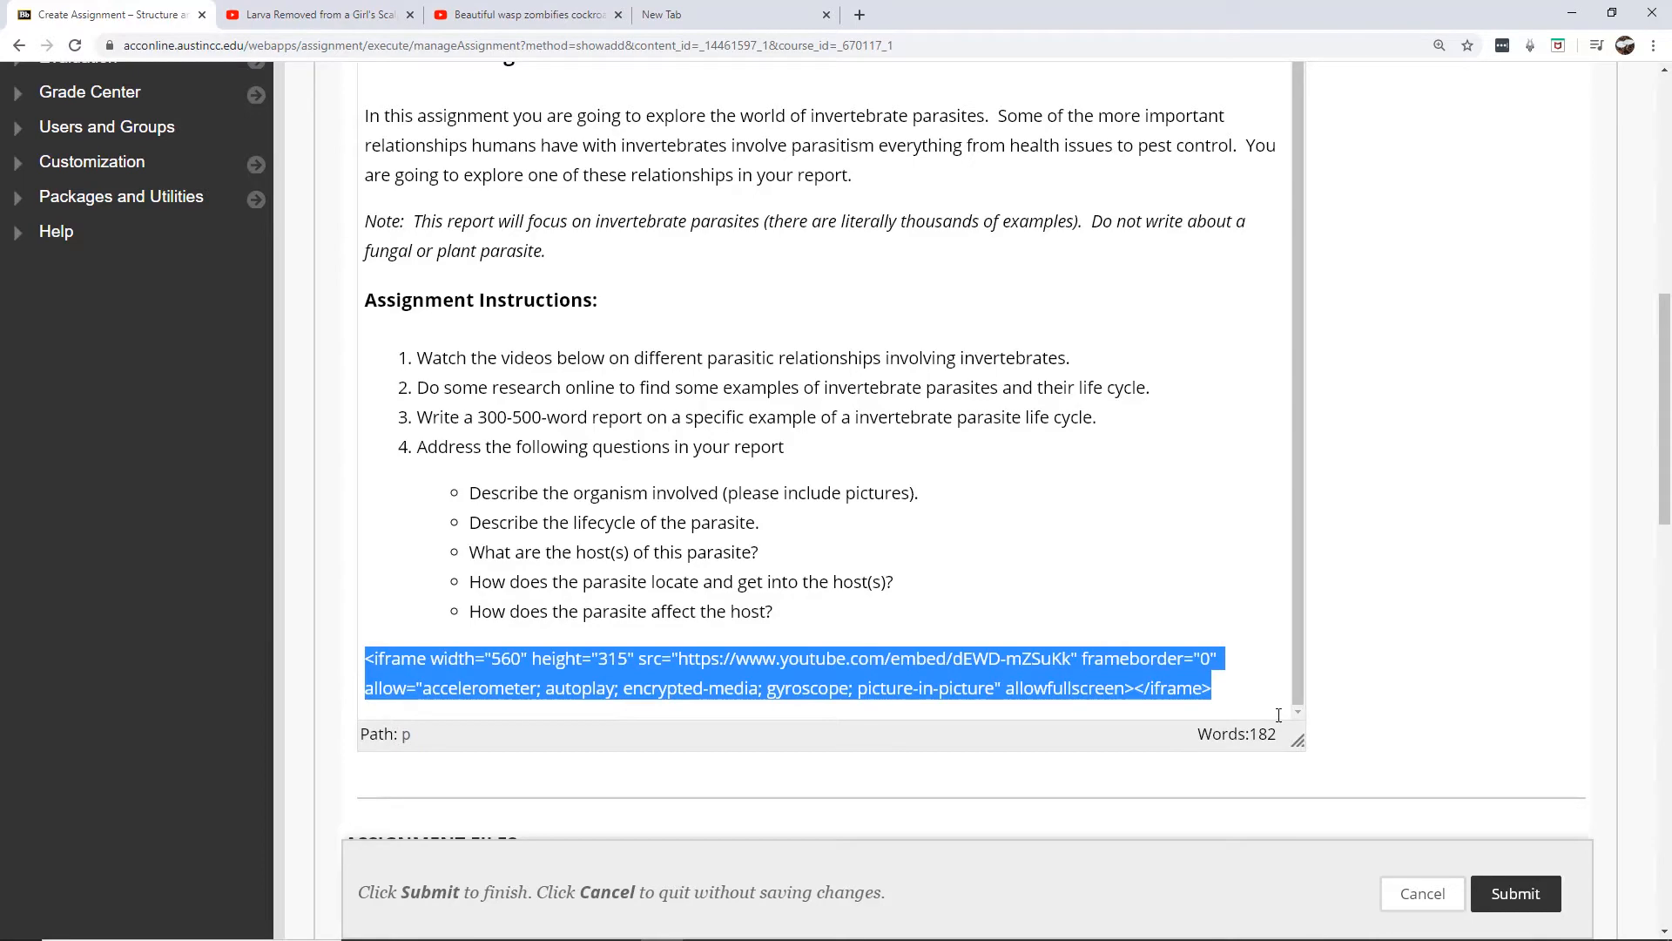
{"action": "key", "text": "ctrl+x"}
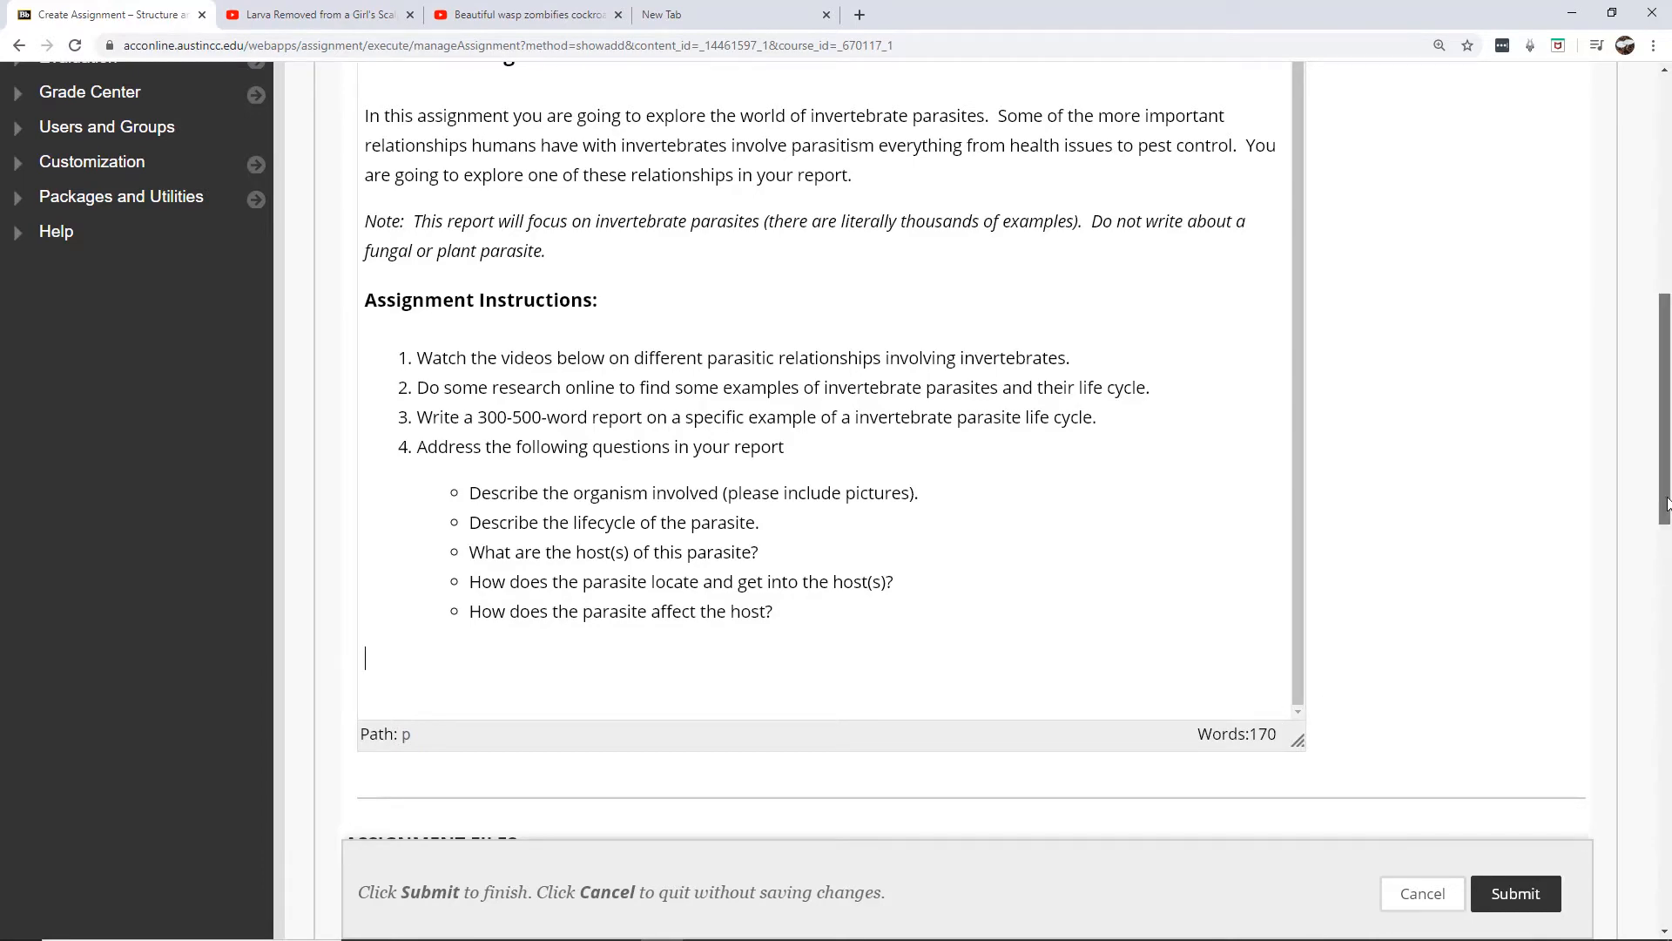
Insert the larva video's embed code at the end of the instructions' HTML source and update the instructions.
{"action": "scroll", "coordinate": [1657, 602], "scroll_direction": "up", "scroll_amount": 4}
{"action": "left_click", "coordinate": [1162, 301]}
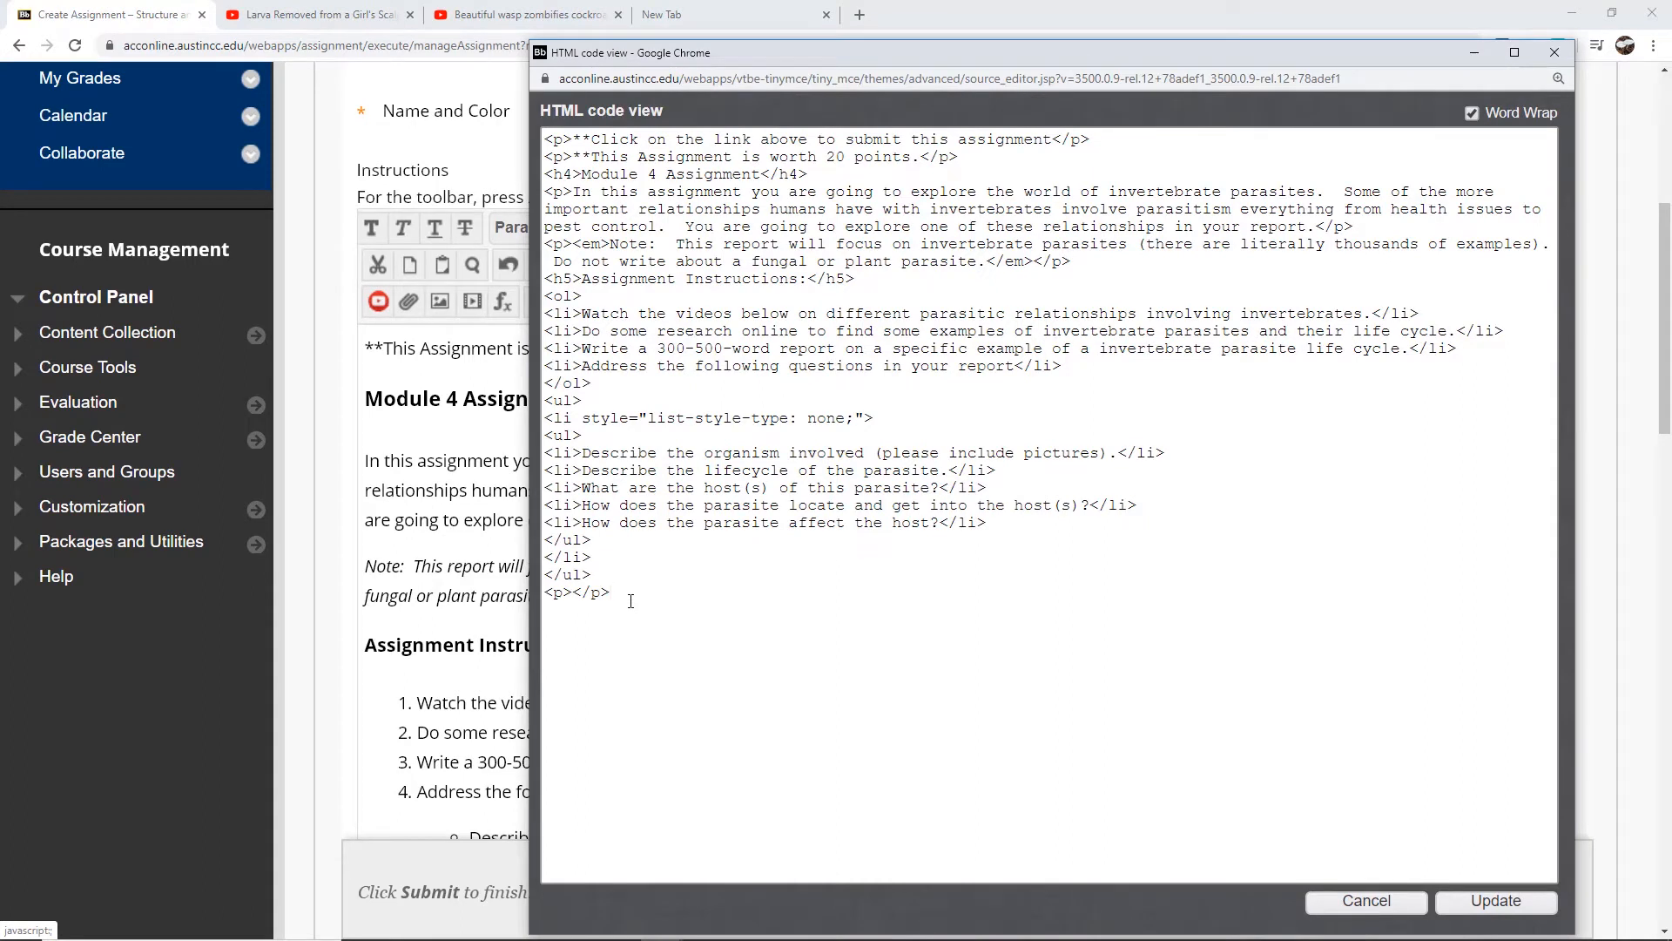
{"action": "key", "text": "ctrl+v"}
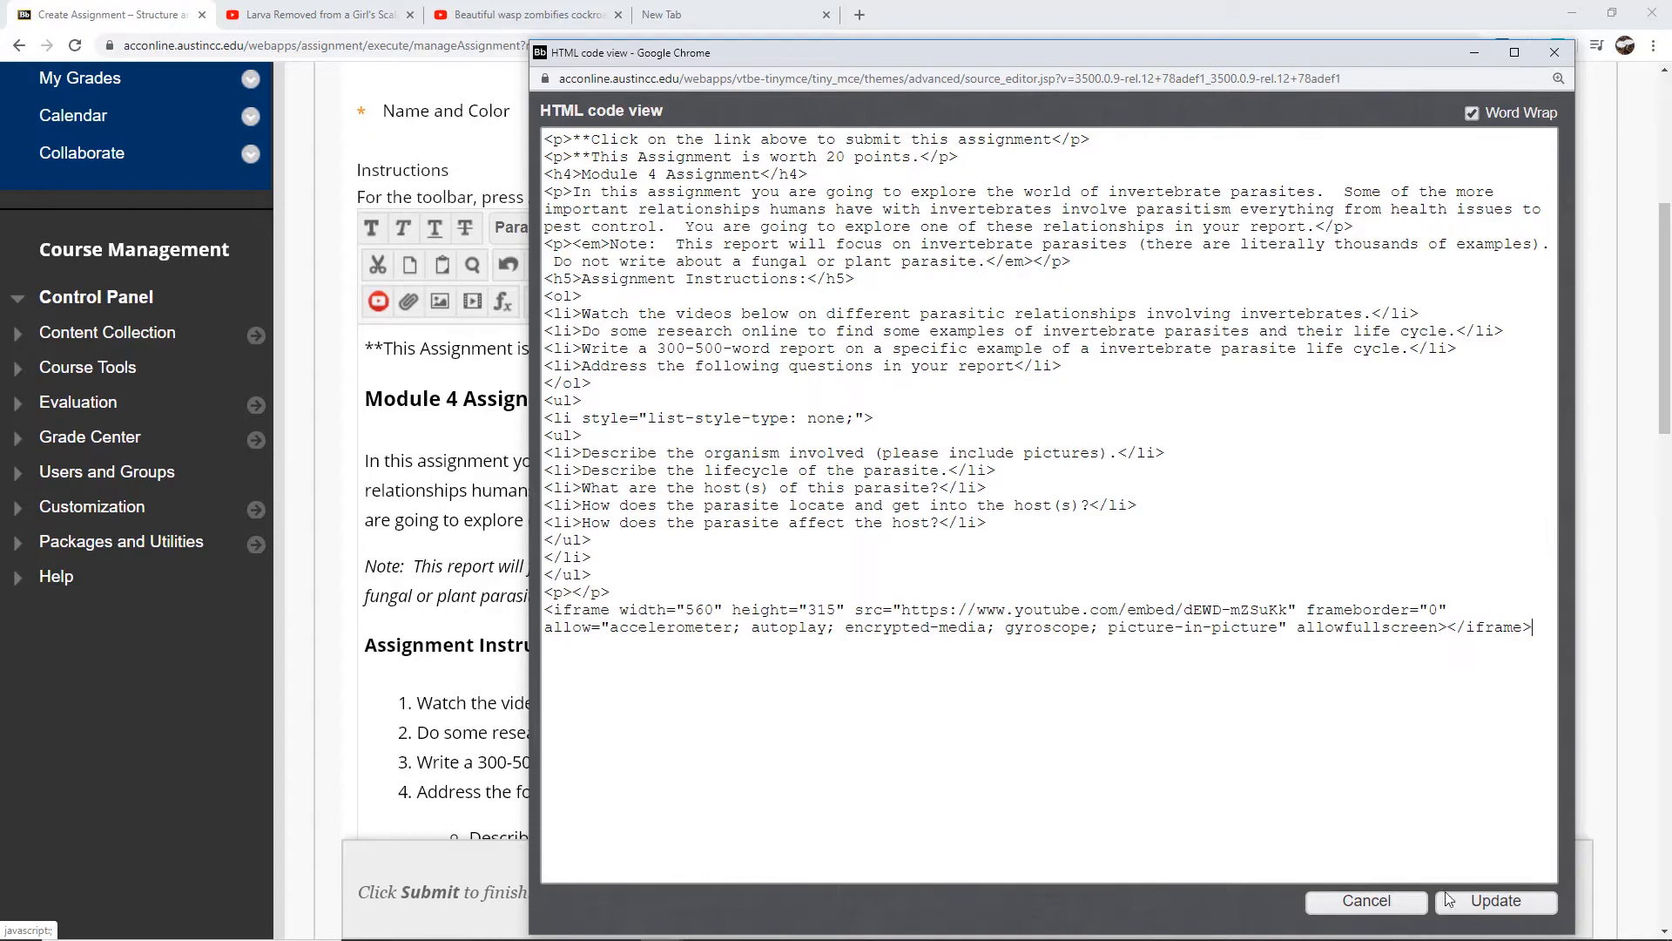
{"action": "left_click", "coordinate": [1527, 903]}
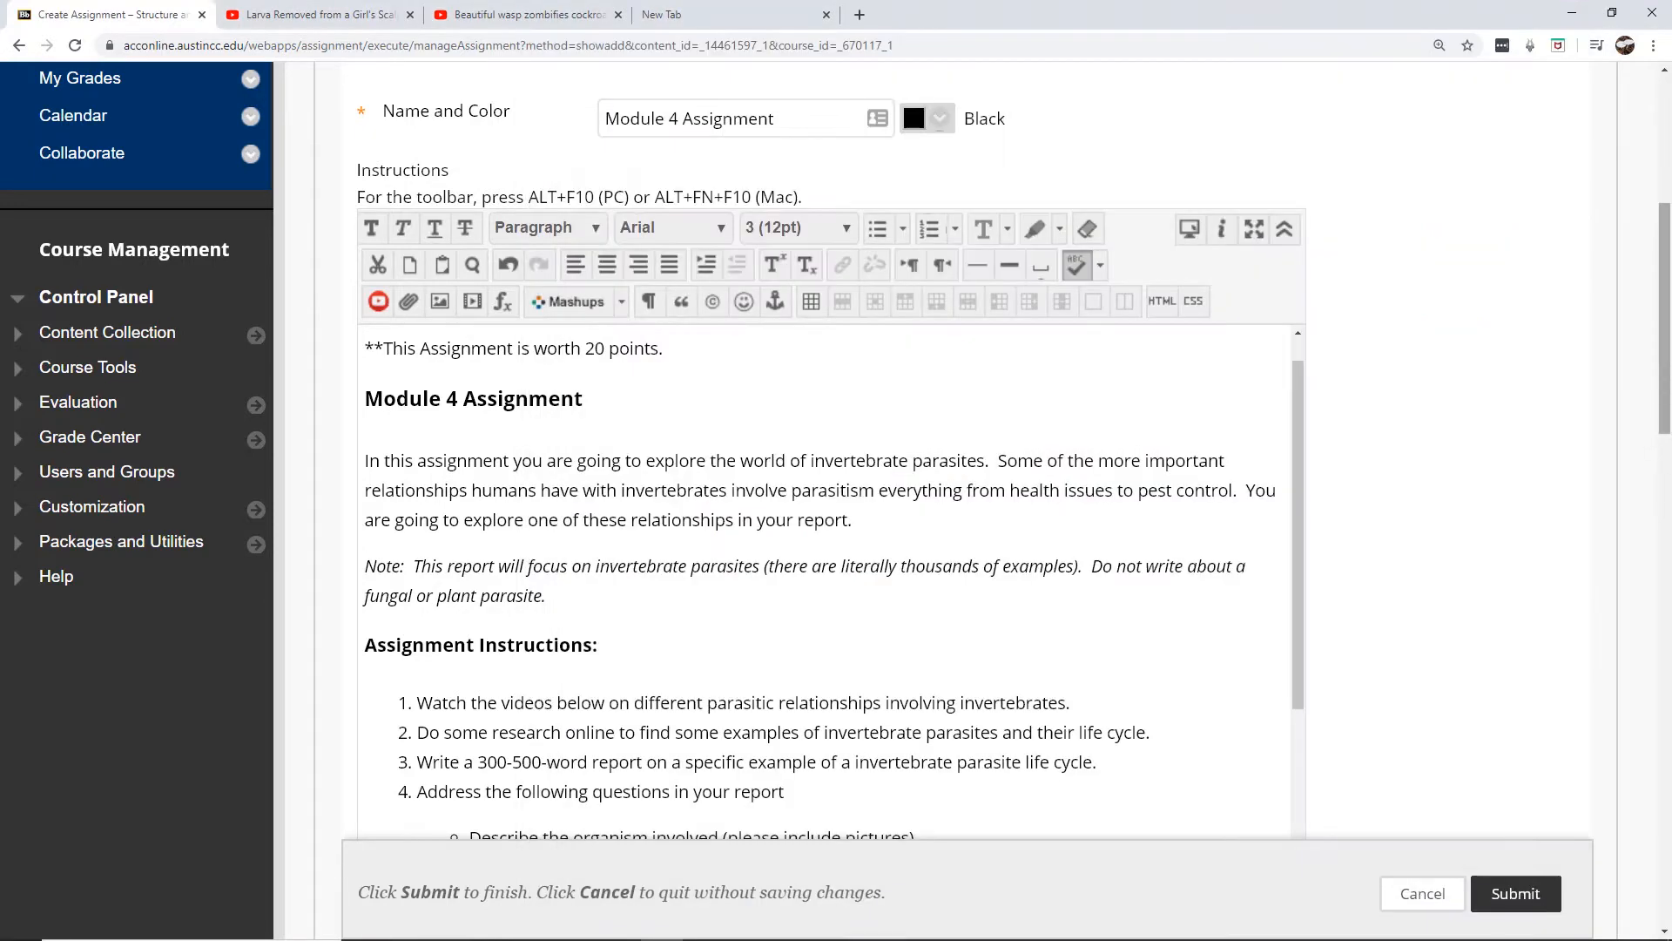
Add an empty line below the embedded larva video in the instructions.
{"action": "left_click_drag", "start_coordinate": [1666, 388], "coordinate": [1670, 488]}
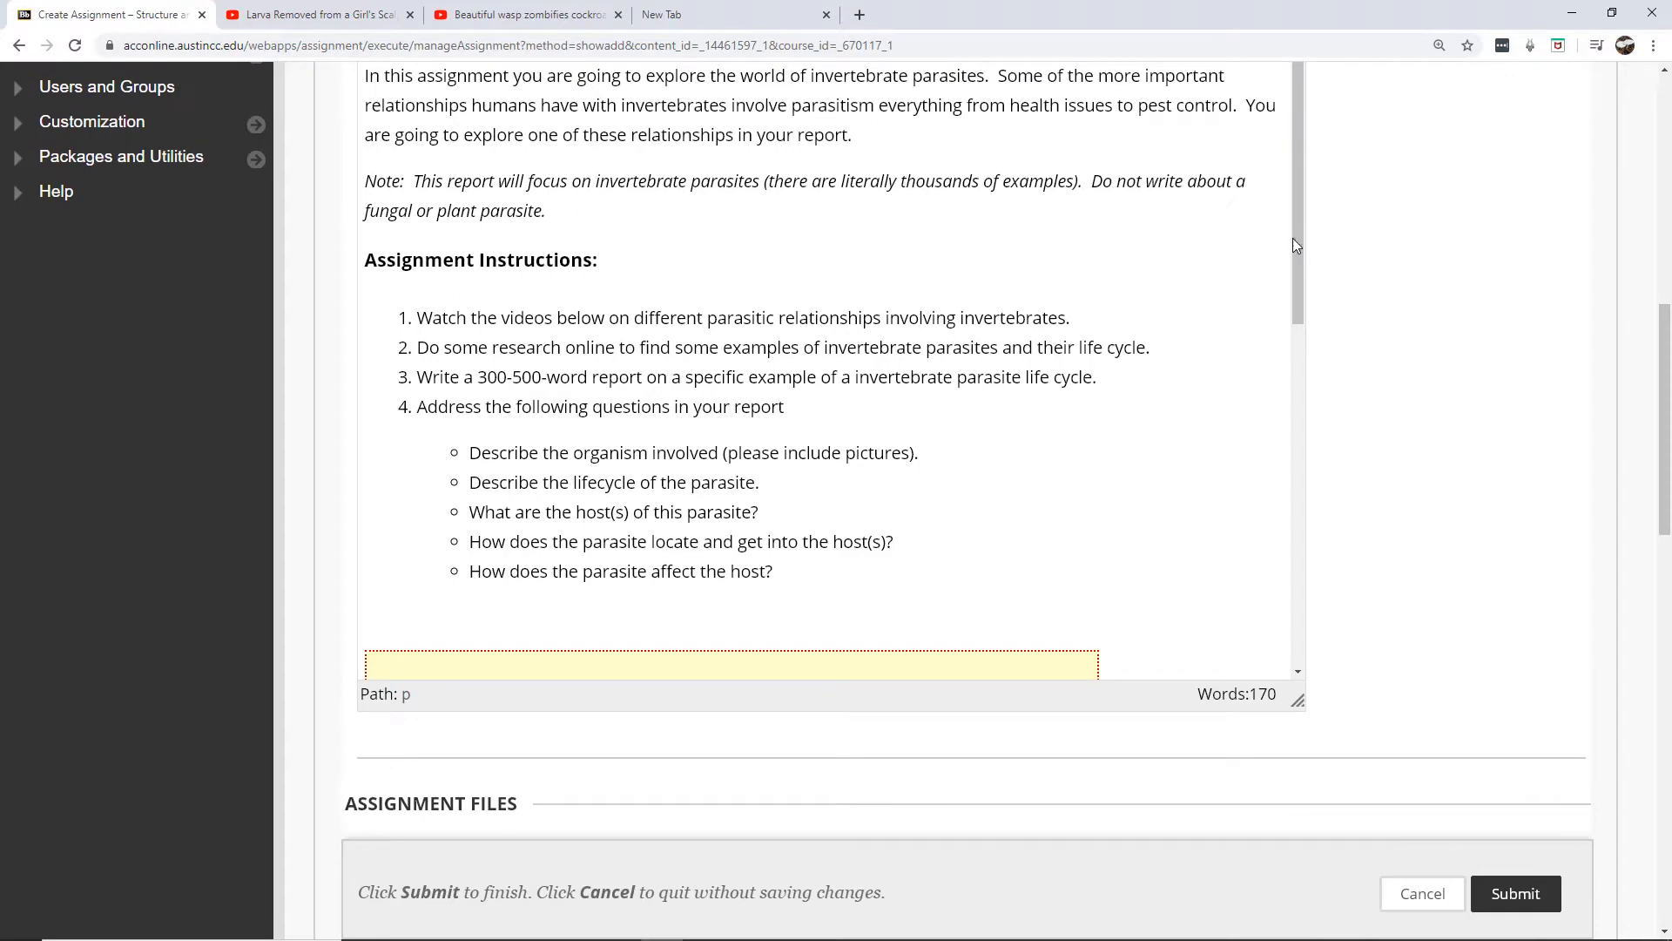
{"action": "left_click_drag", "start_coordinate": [1294, 245], "coordinate": [1266, 601]}
{"action": "left_click", "coordinate": [1176, 642]}
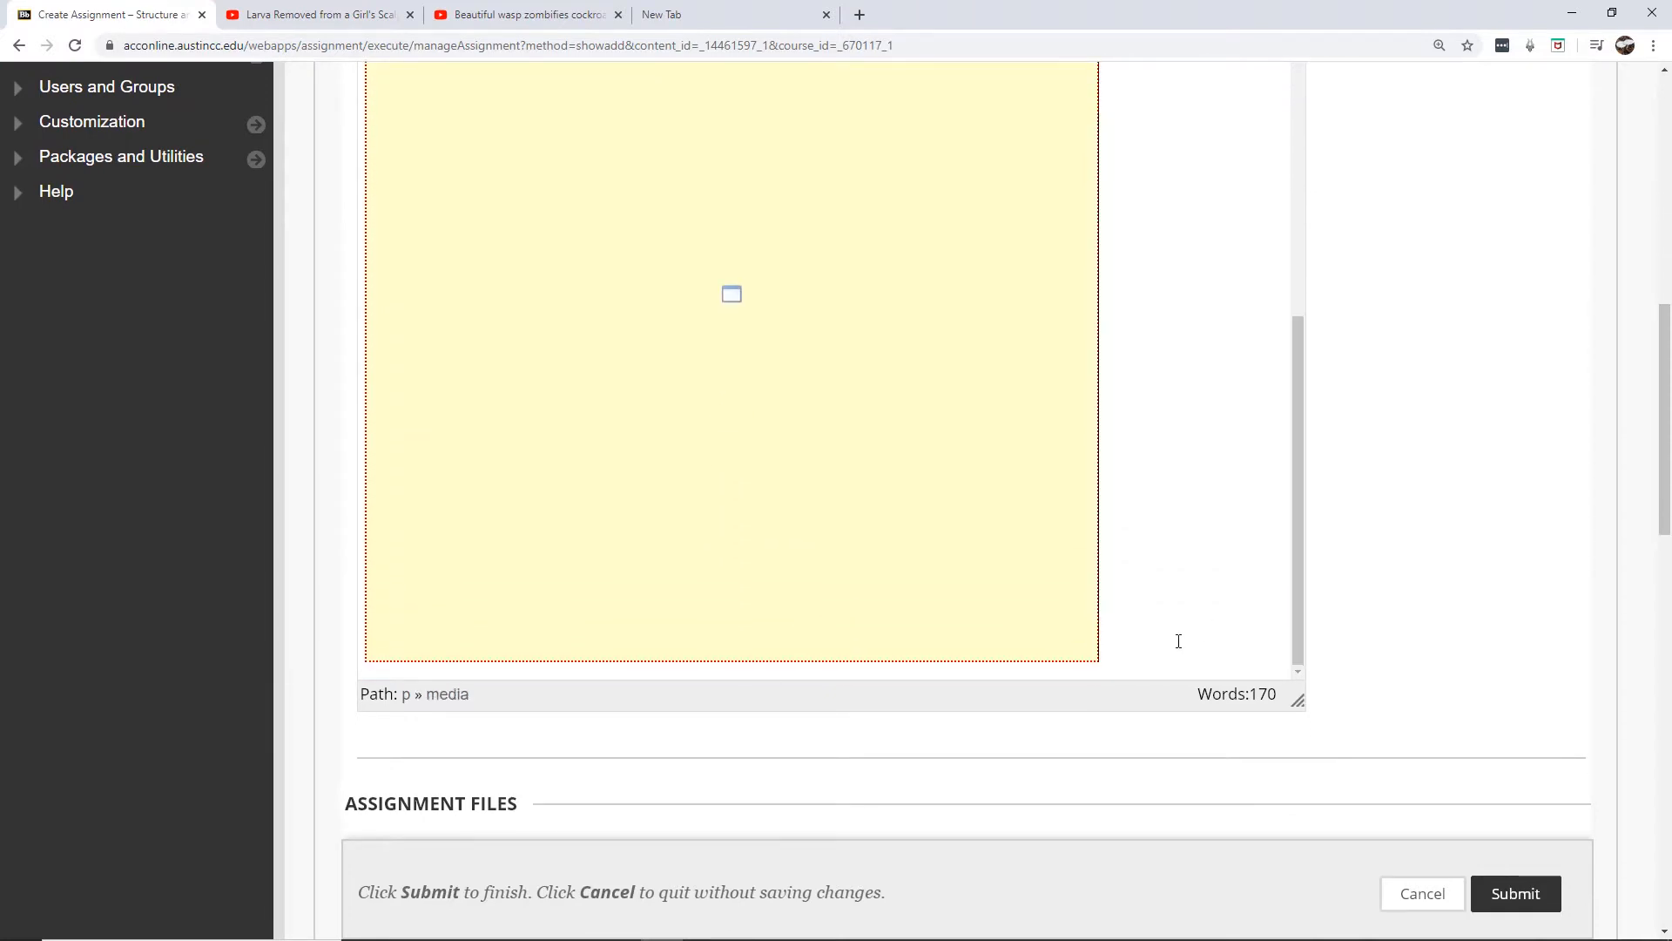
{"action": "key", "text": "Return"}
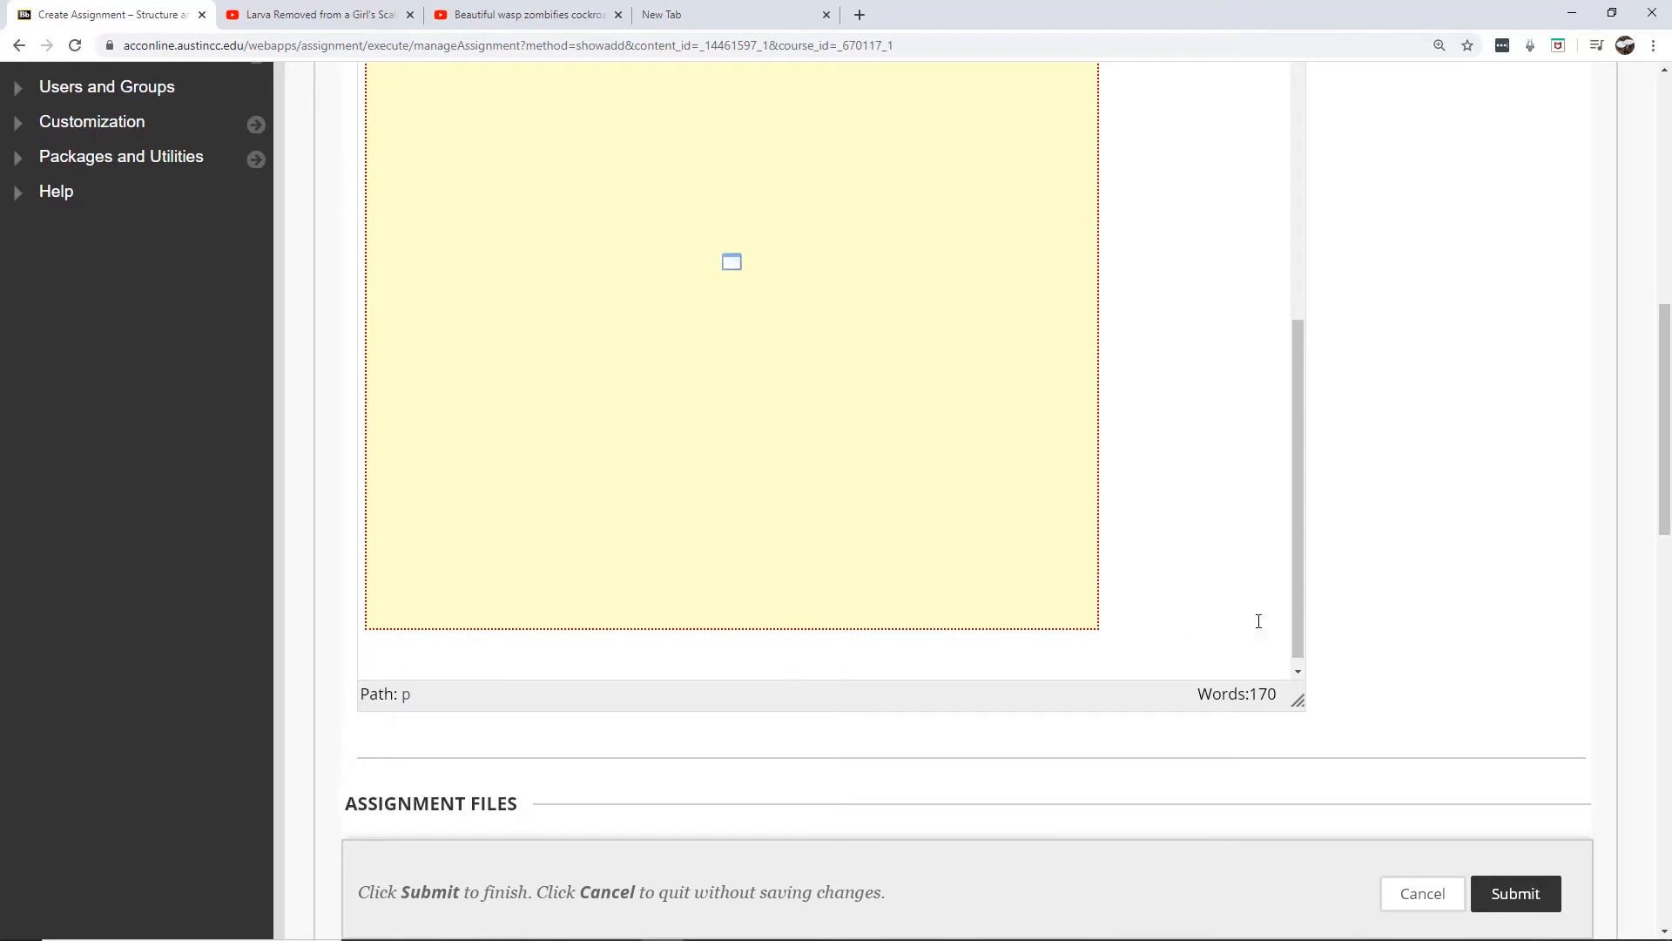
Copy the embed code of the YouTube video "Beautiful wasp zombifies cockroach" and return to the Blackboard assignment.
{"action": "left_click", "coordinate": [533, 19]}
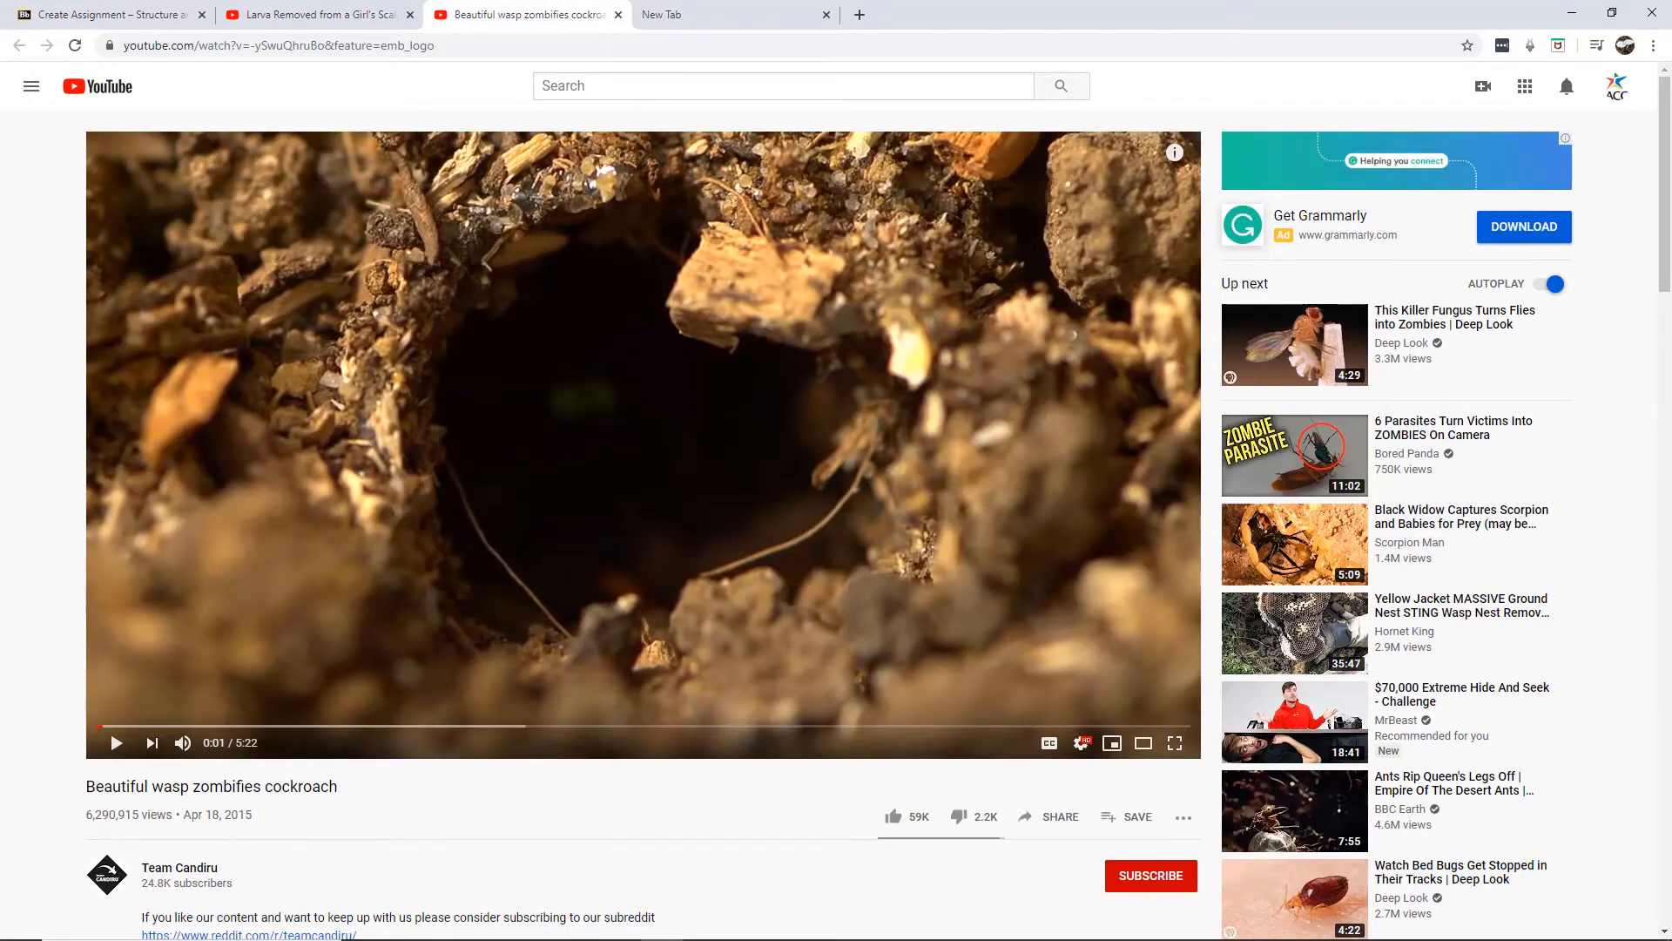
{"action": "scroll", "coordinate": [1113, 457], "scroll_direction": "down", "scroll_amount": 4}
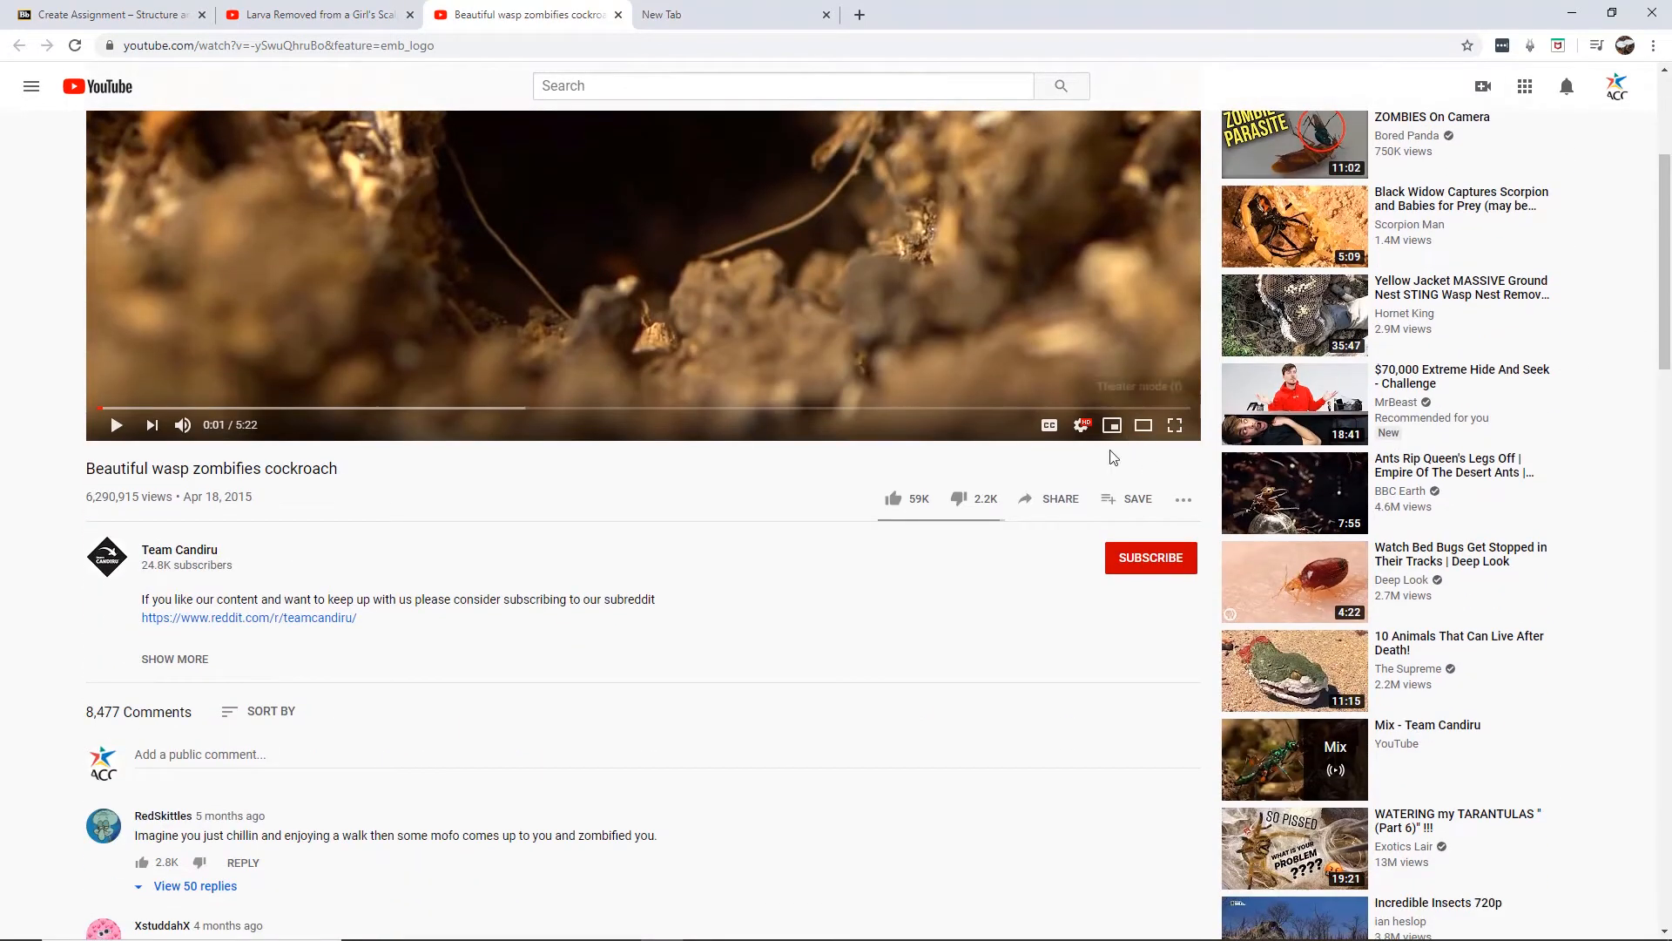
{"action": "left_click", "coordinate": [1054, 500]}
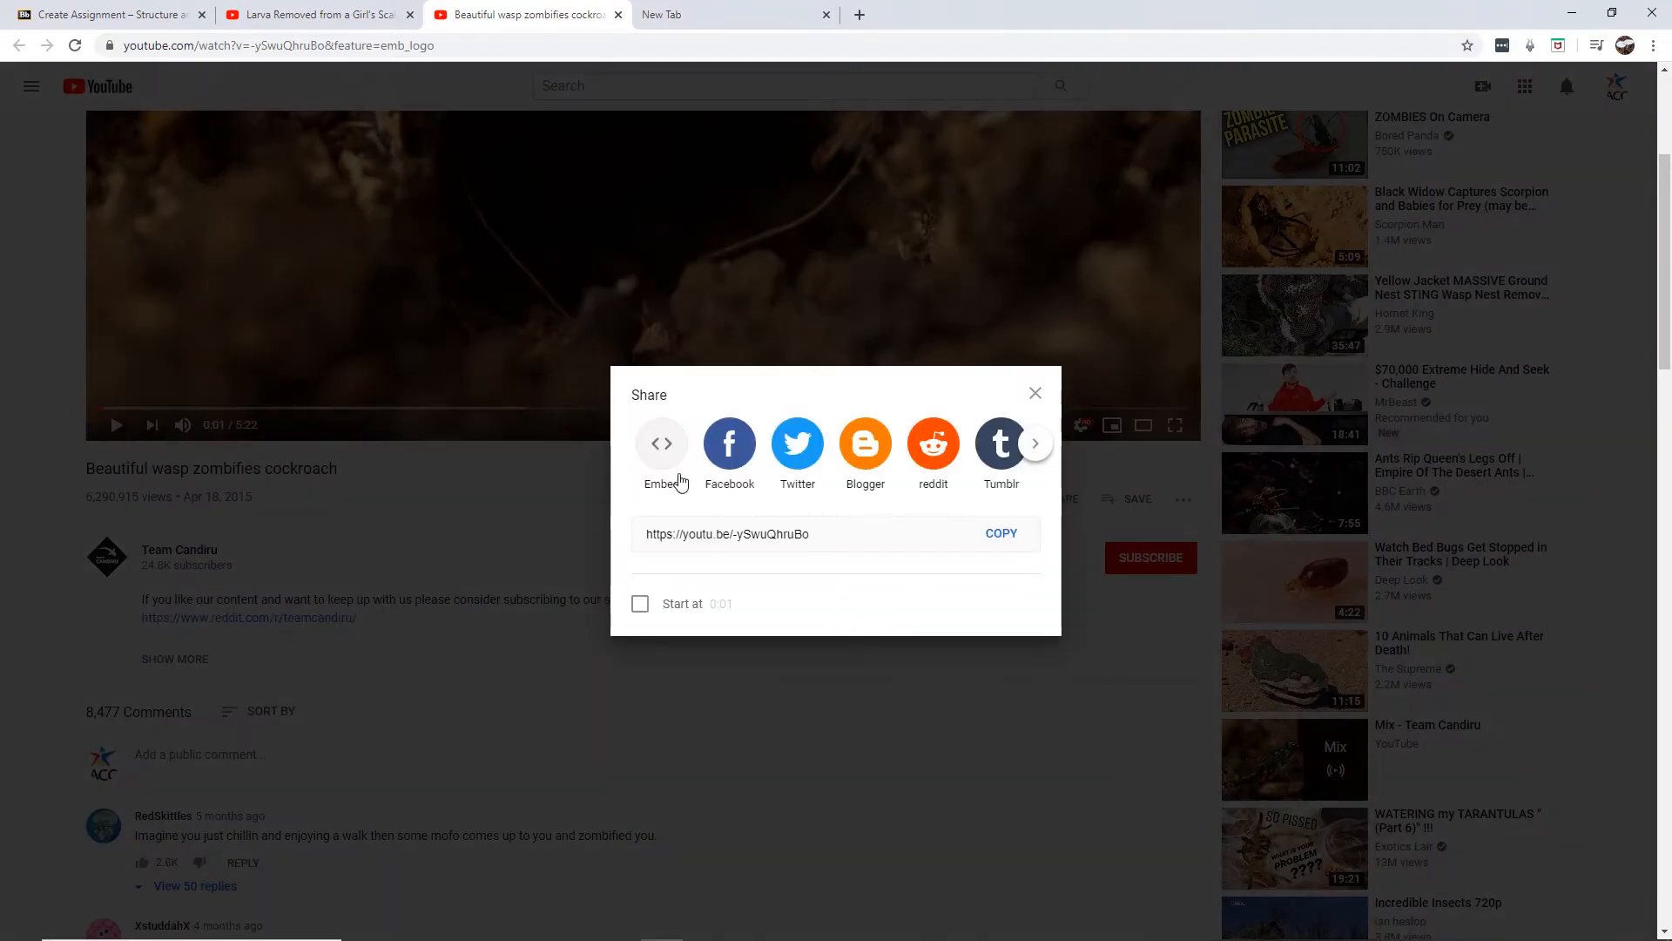
{"action": "left_click", "coordinate": [662, 461]}
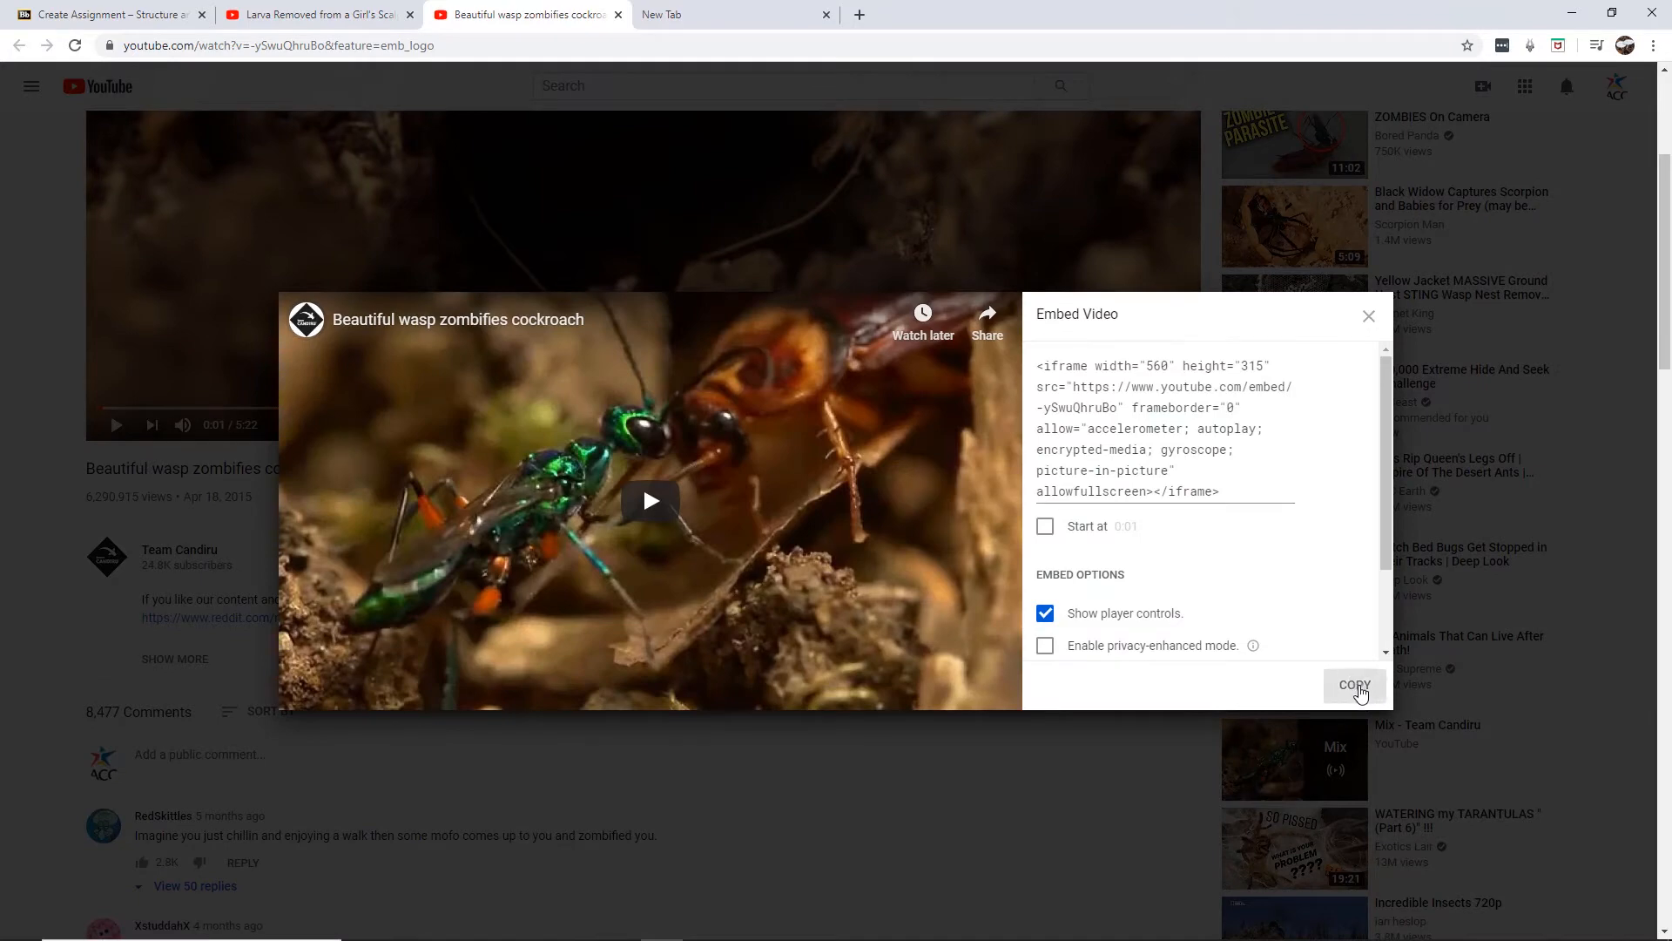
{"action": "left_click", "coordinate": [1361, 692]}
{"action": "left_click", "coordinate": [1369, 316]}
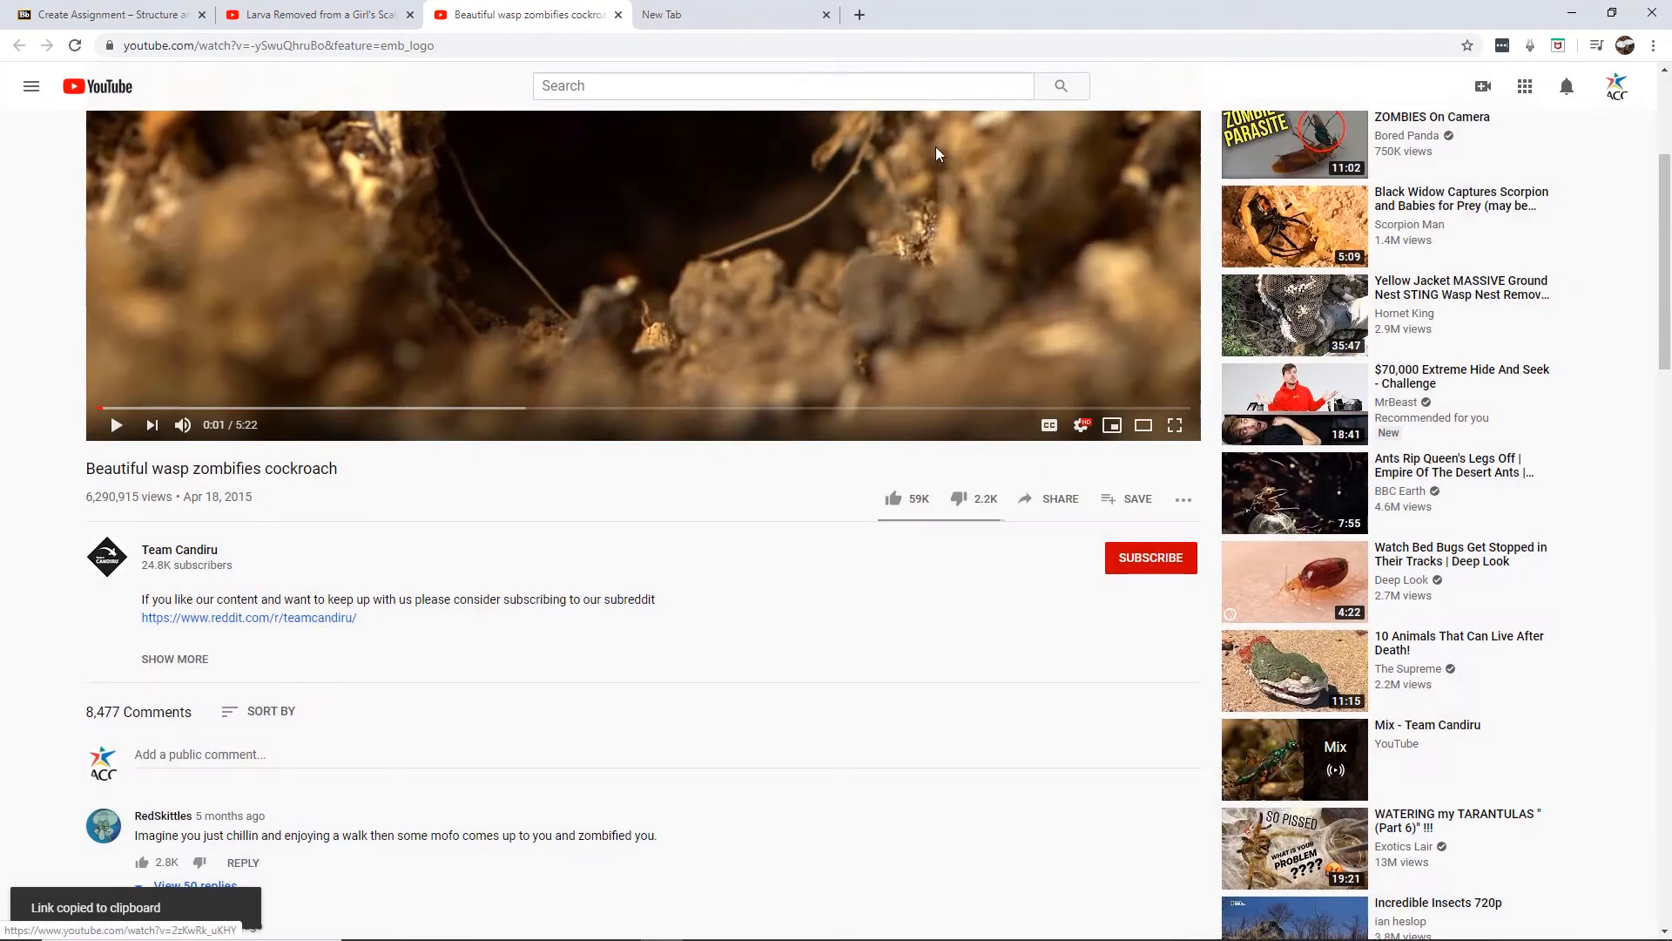
{"action": "left_click", "coordinate": [141, 14]}
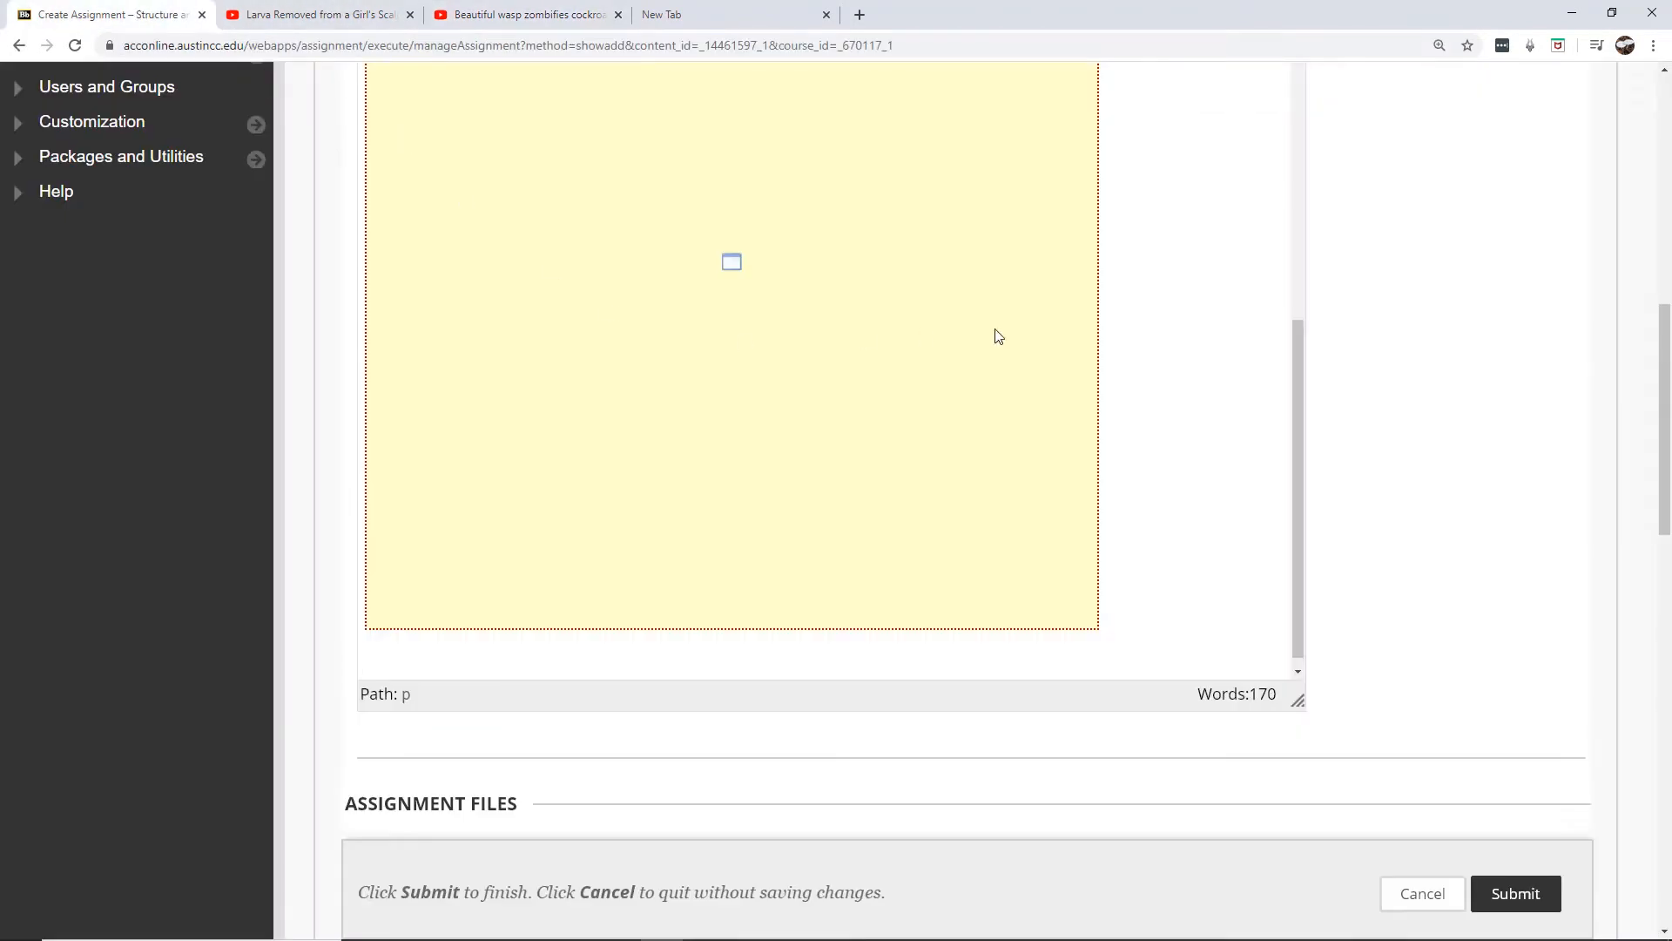
Insert the wasp video's embed code at the end of the instructions' HTML source and update the instructions.
{"action": "scroll", "coordinate": [1668, 431], "scroll_direction": "up", "scroll_amount": 5}
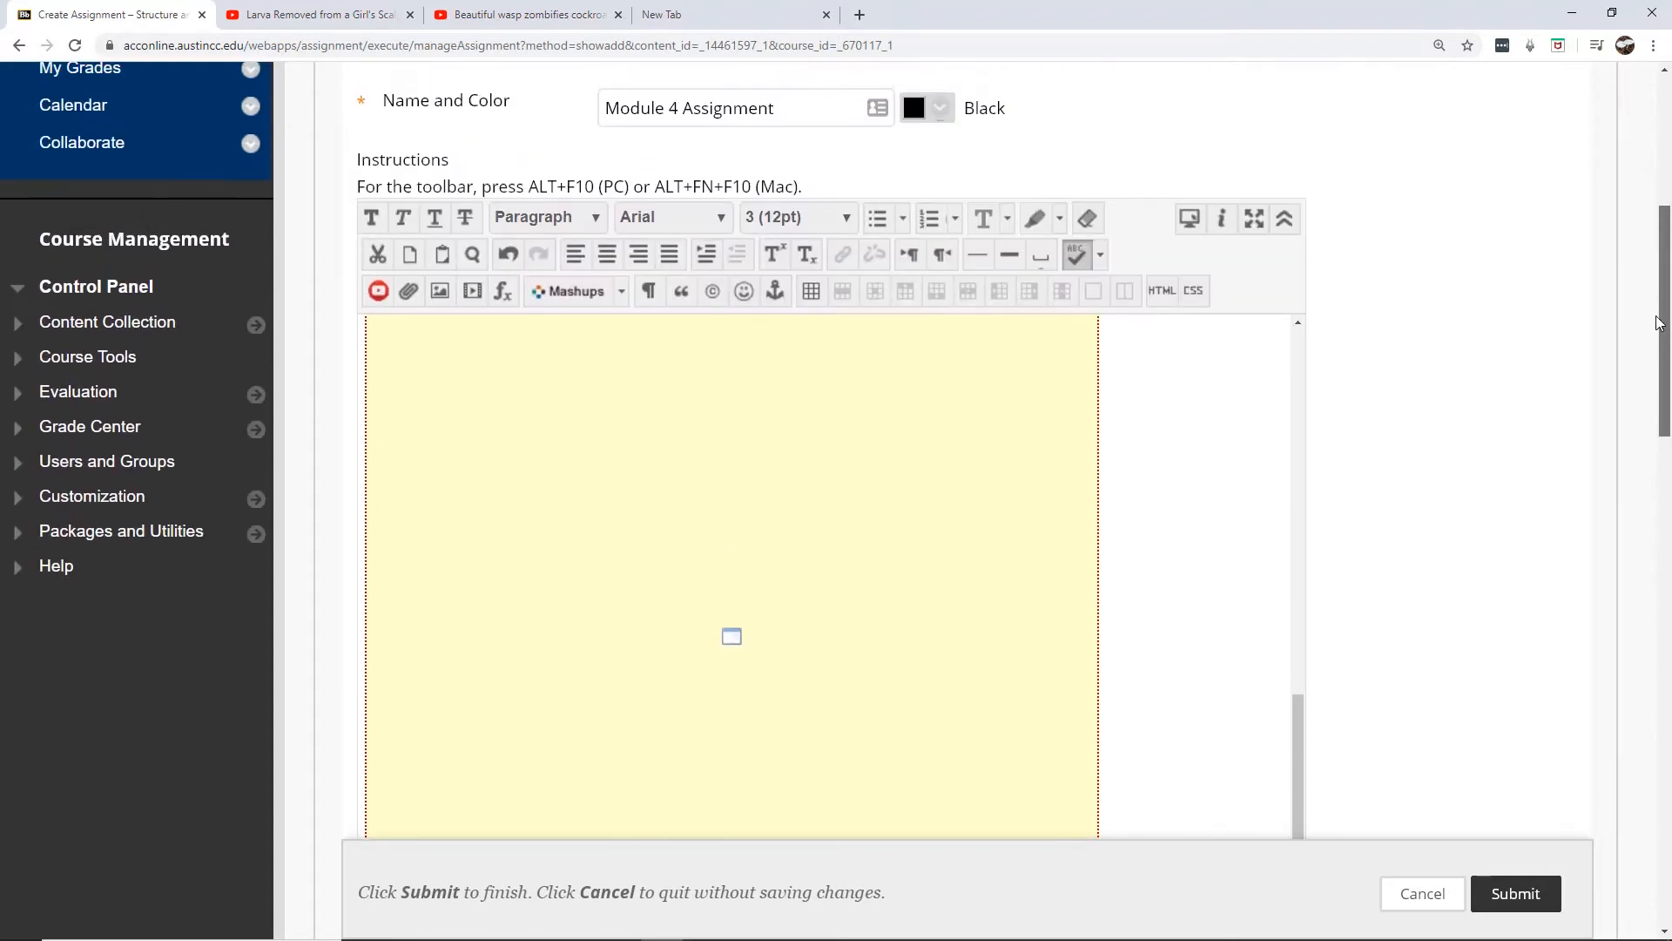
{"action": "left_click", "coordinate": [1156, 322]}
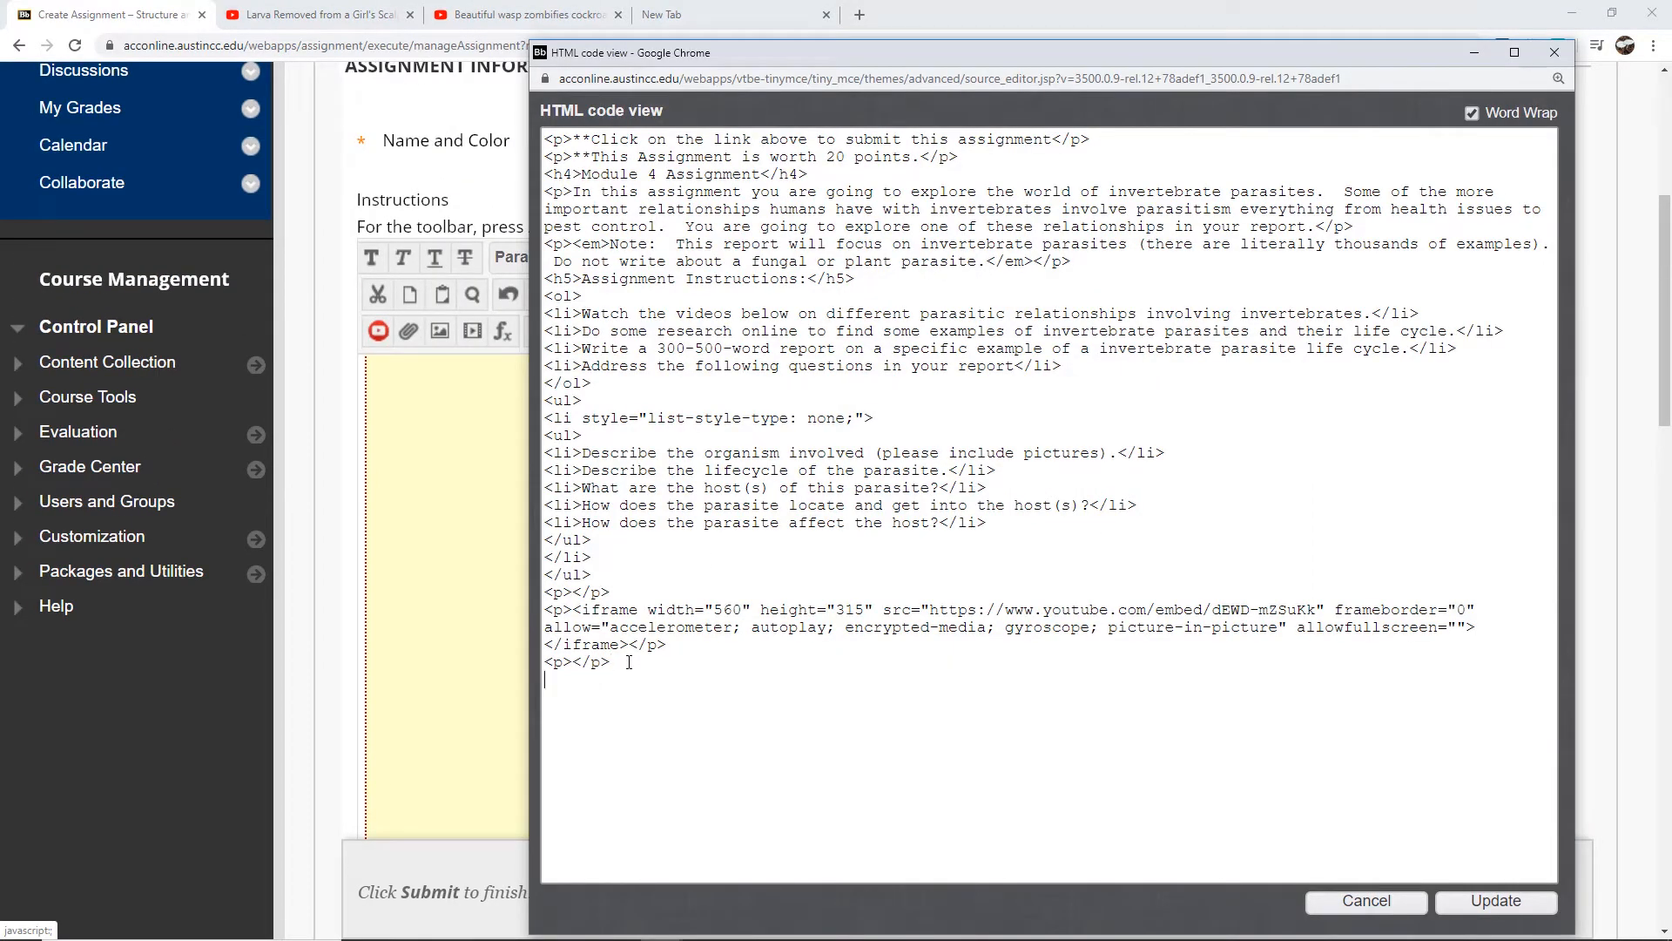
{"action": "key", "text": "ctrl+v"}
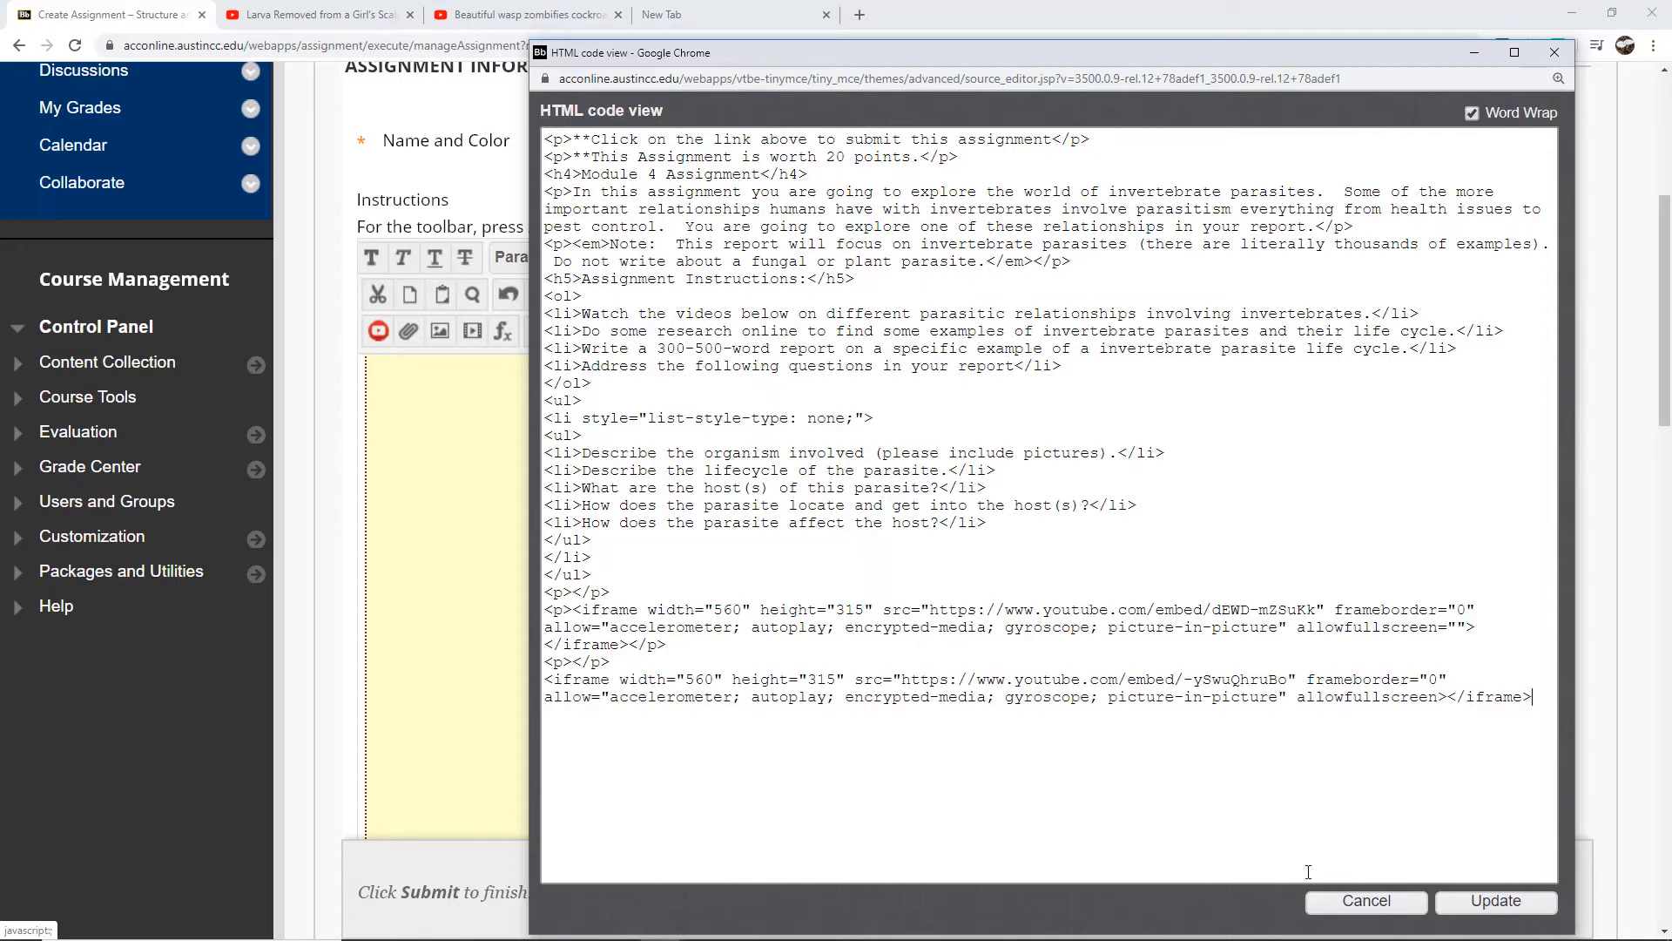
{"action": "left_click", "coordinate": [1495, 900]}
Check the embedded videos in the instructions and look over the assignment's file attachment, due date and grading sections.
{"action": "scroll", "coordinate": [1668, 379], "scroll_direction": "down", "scroll_amount": 5}
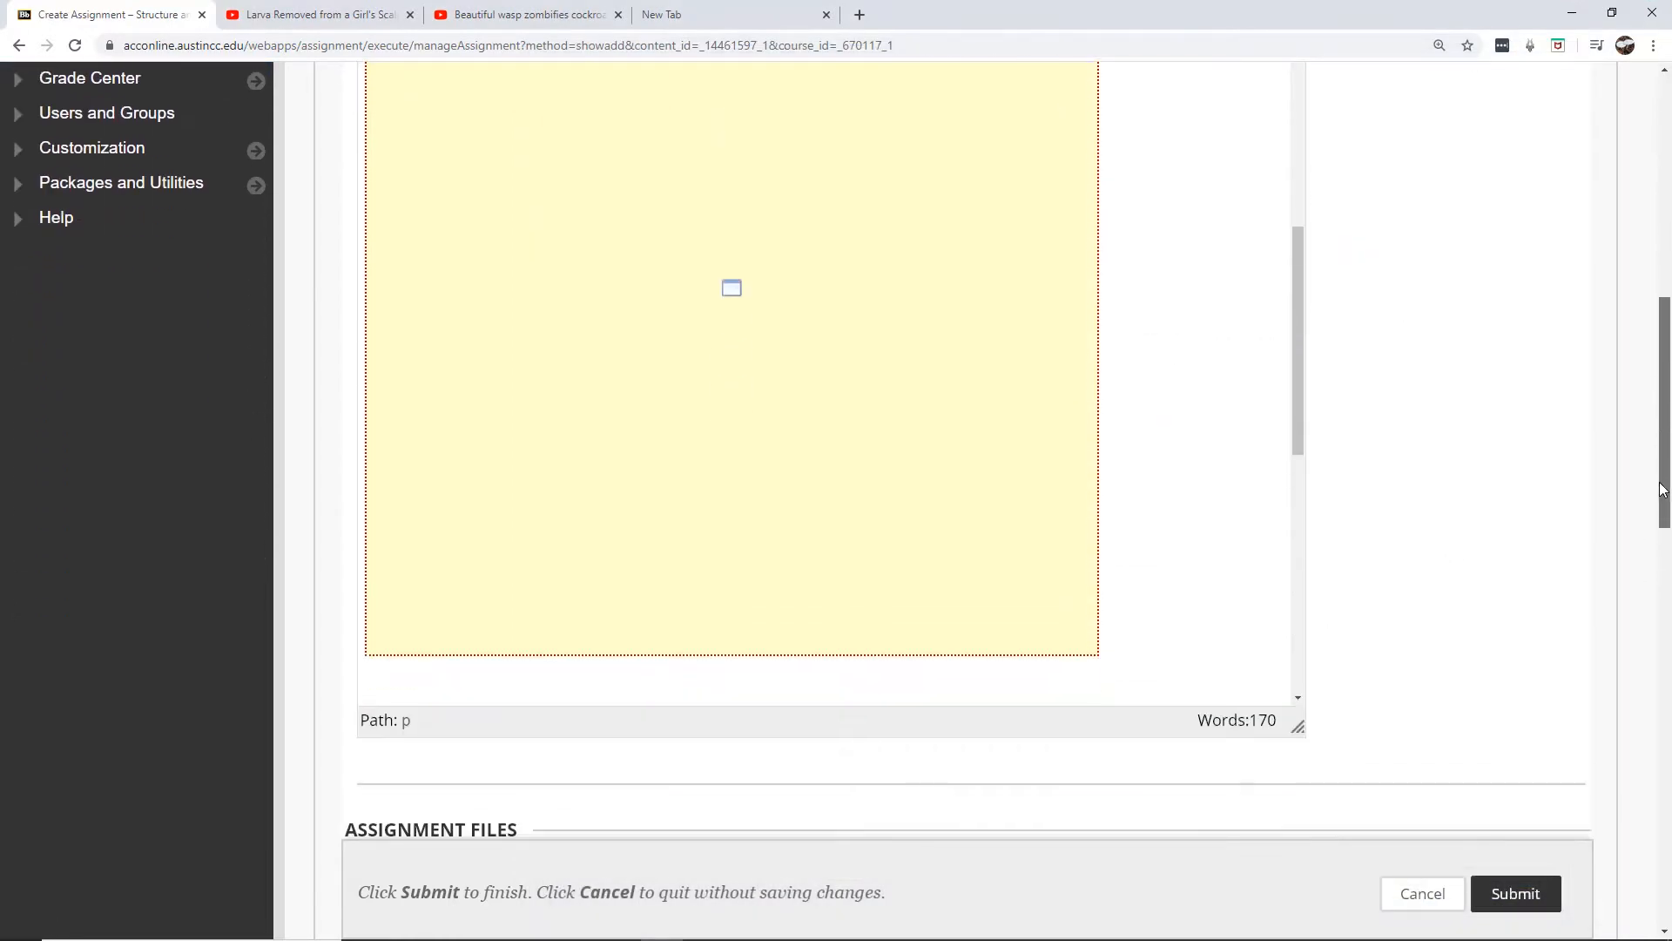
{"action": "scroll", "coordinate": [1662, 507], "scroll_direction": "up", "scroll_amount": 1}
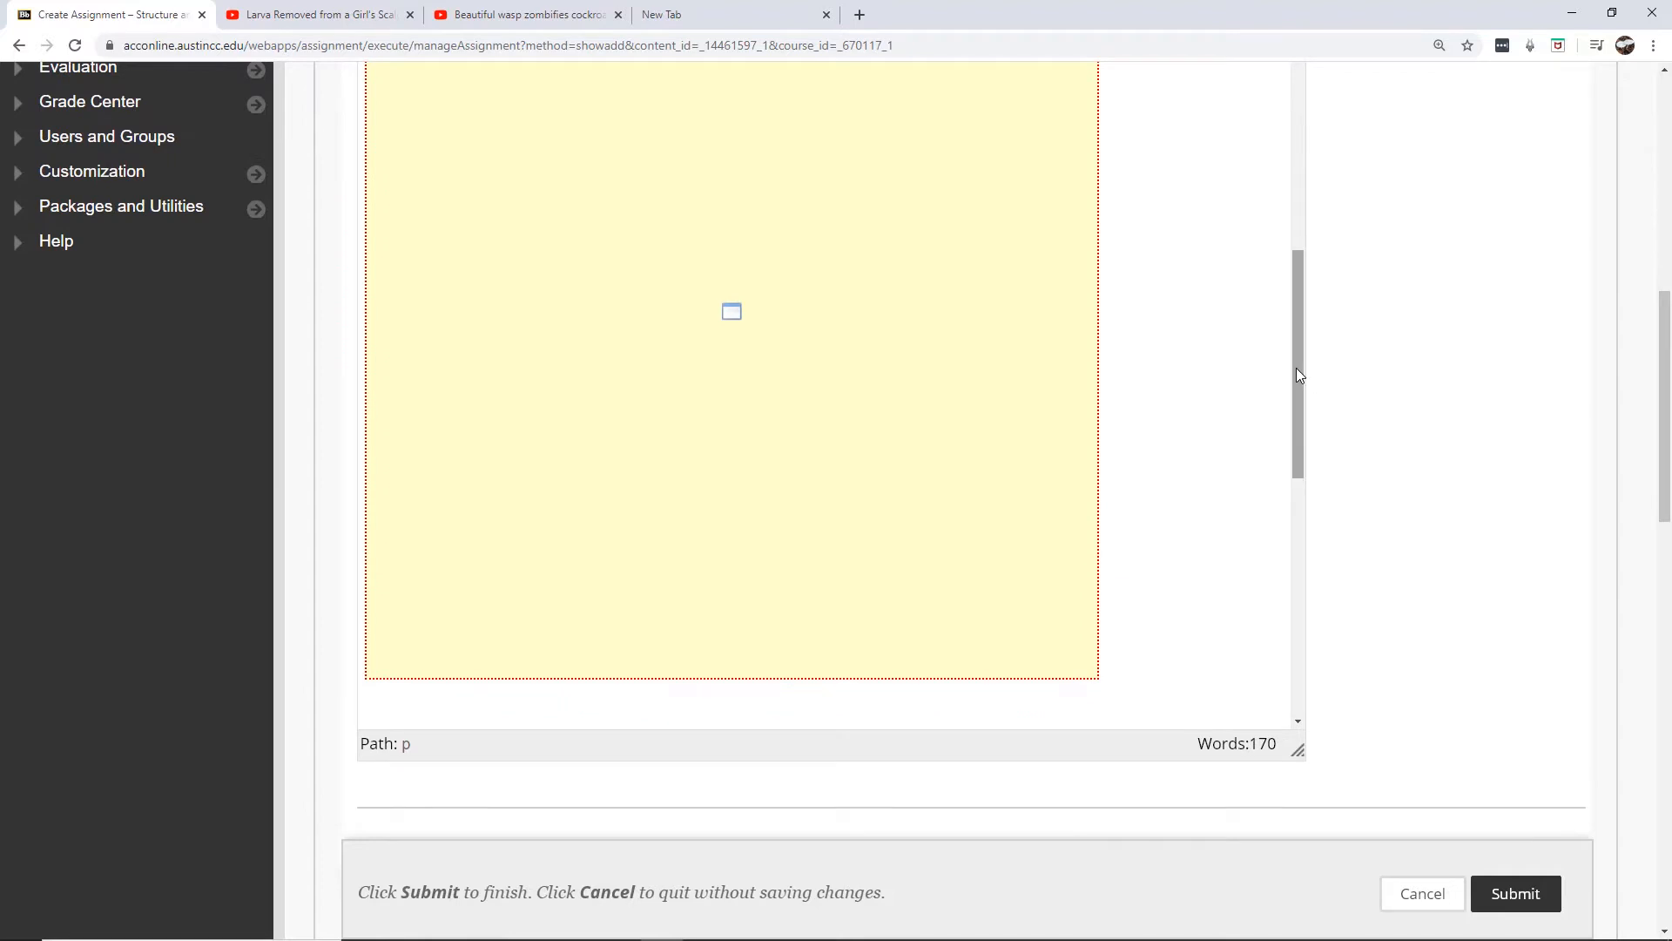
{"action": "left_click_drag", "start_coordinate": [1296, 367], "coordinate": [1288, 190]}
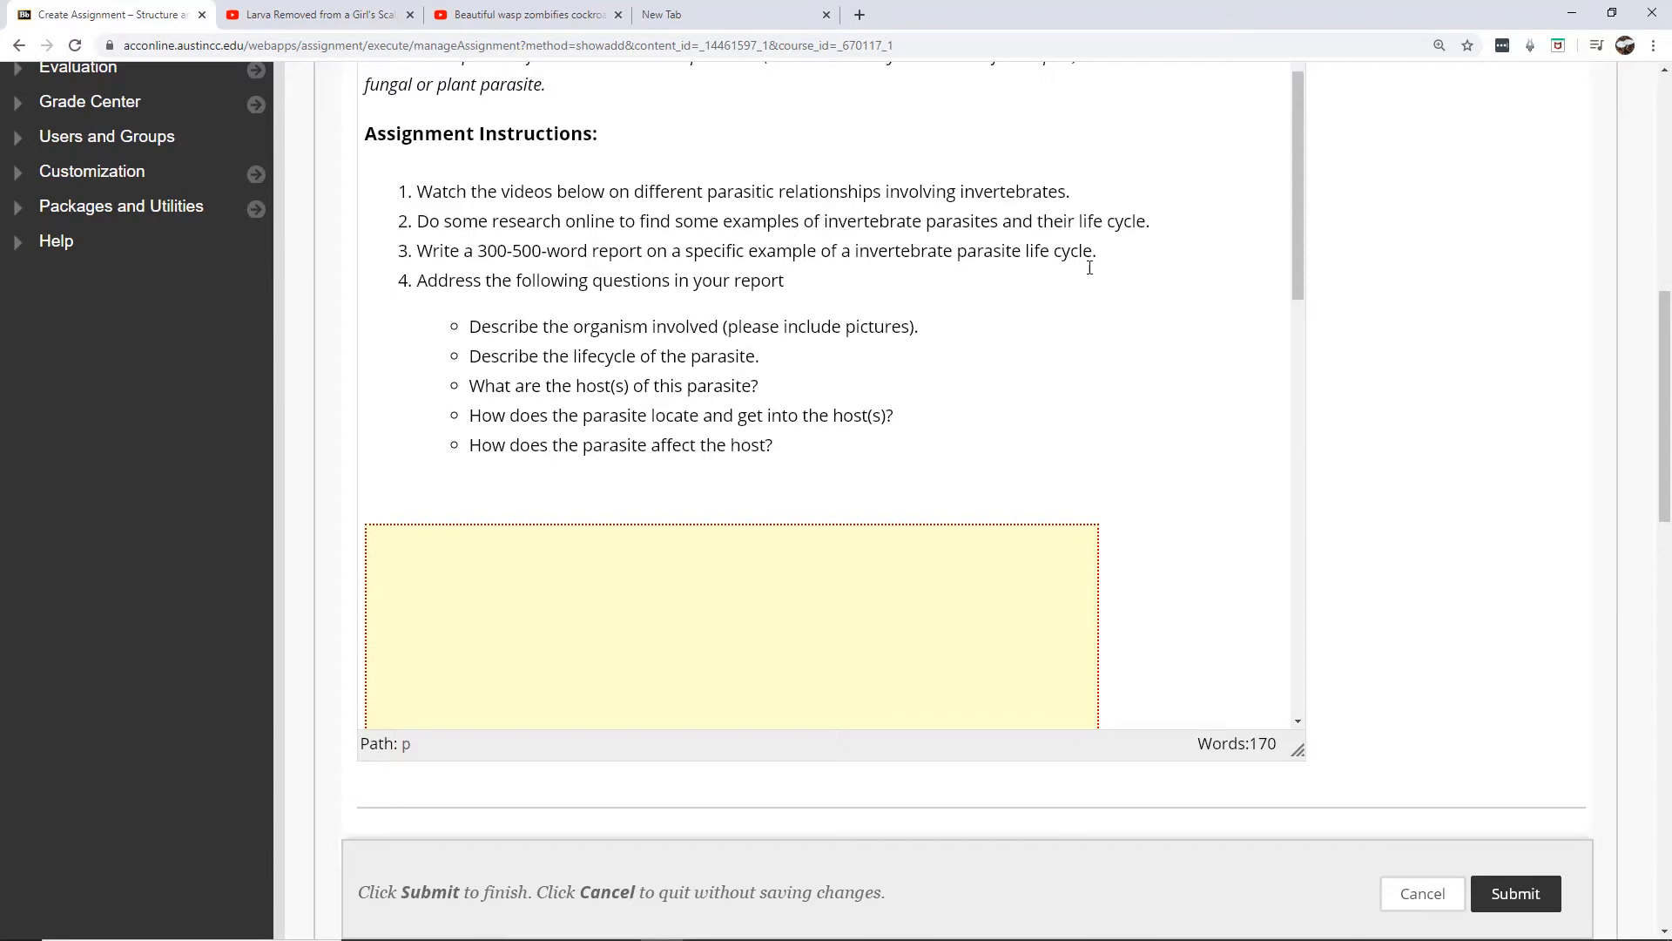
{"action": "left_click_drag", "start_coordinate": [1667, 288], "coordinate": [1668, 468]}
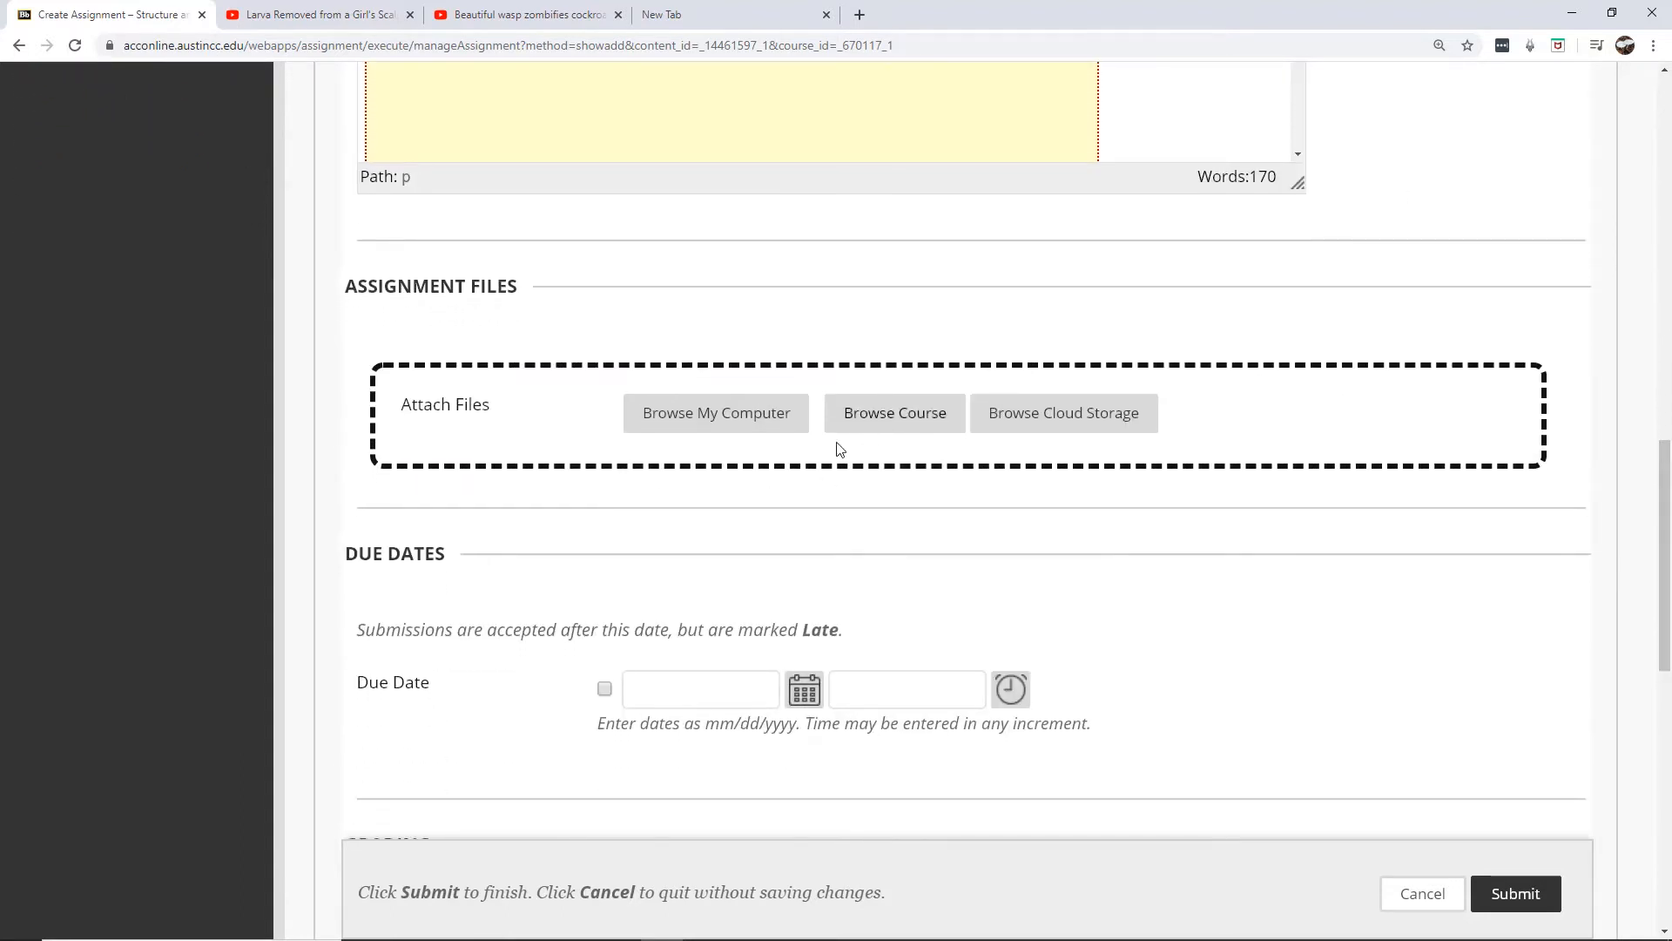
{"action": "left_click_drag", "start_coordinate": [1665, 484], "coordinate": [1666, 566]}
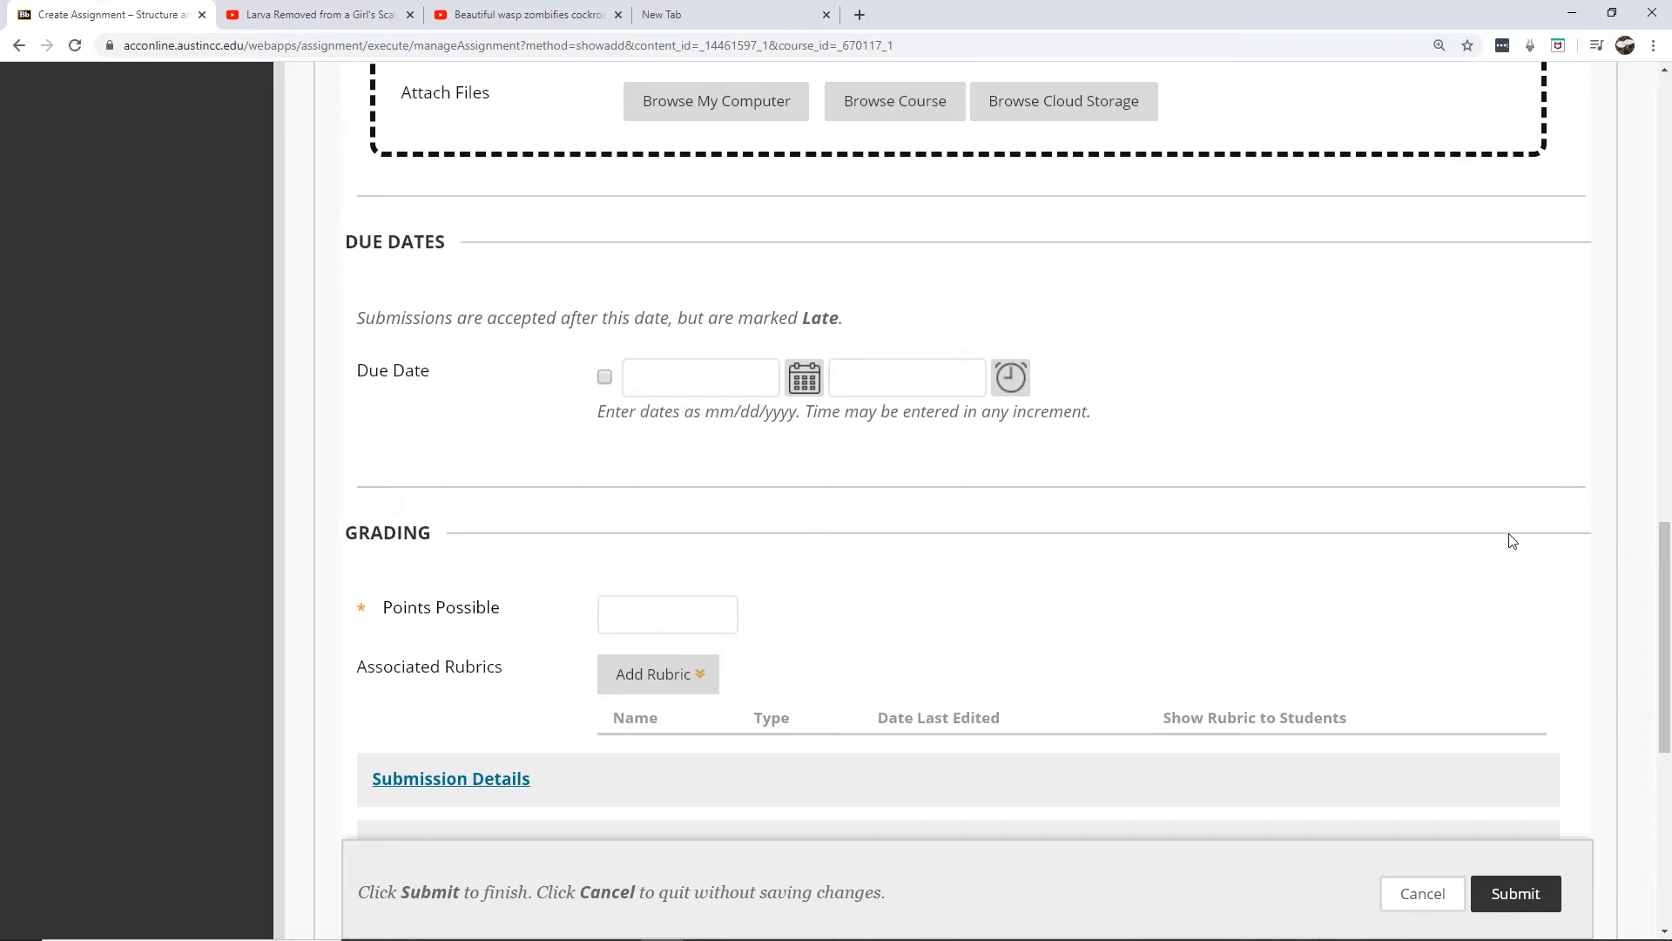
Set the assignment's due date to April 12, 2020.
{"action": "left_click", "coordinate": [811, 376]}
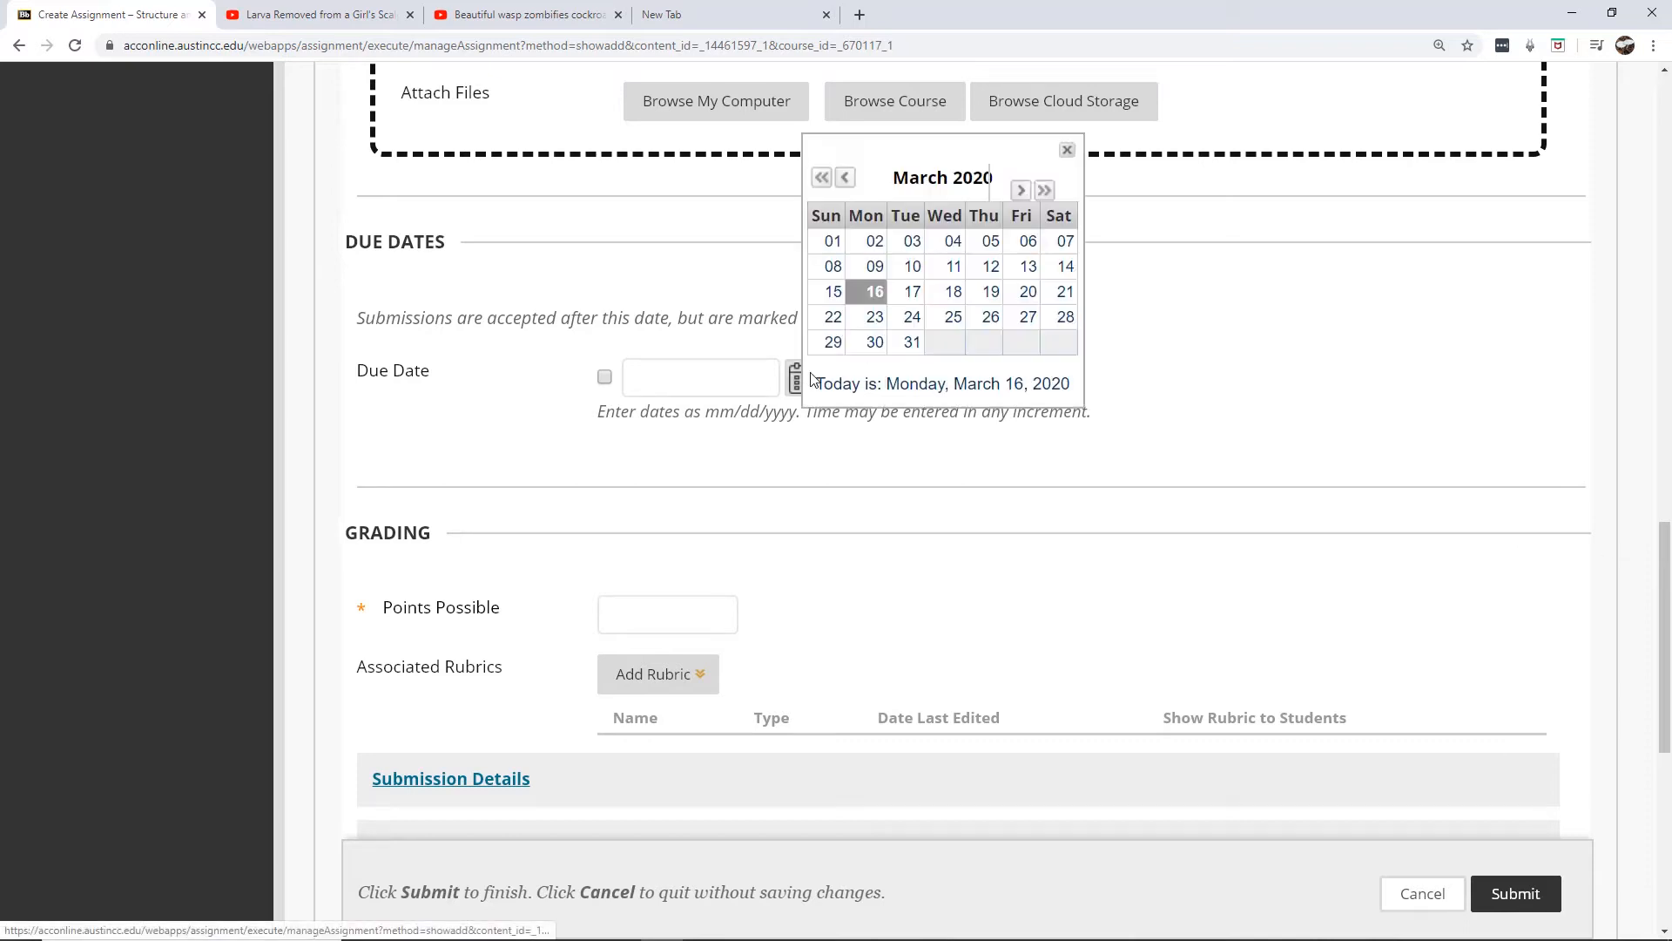
{"action": "left_click", "coordinate": [1021, 192]}
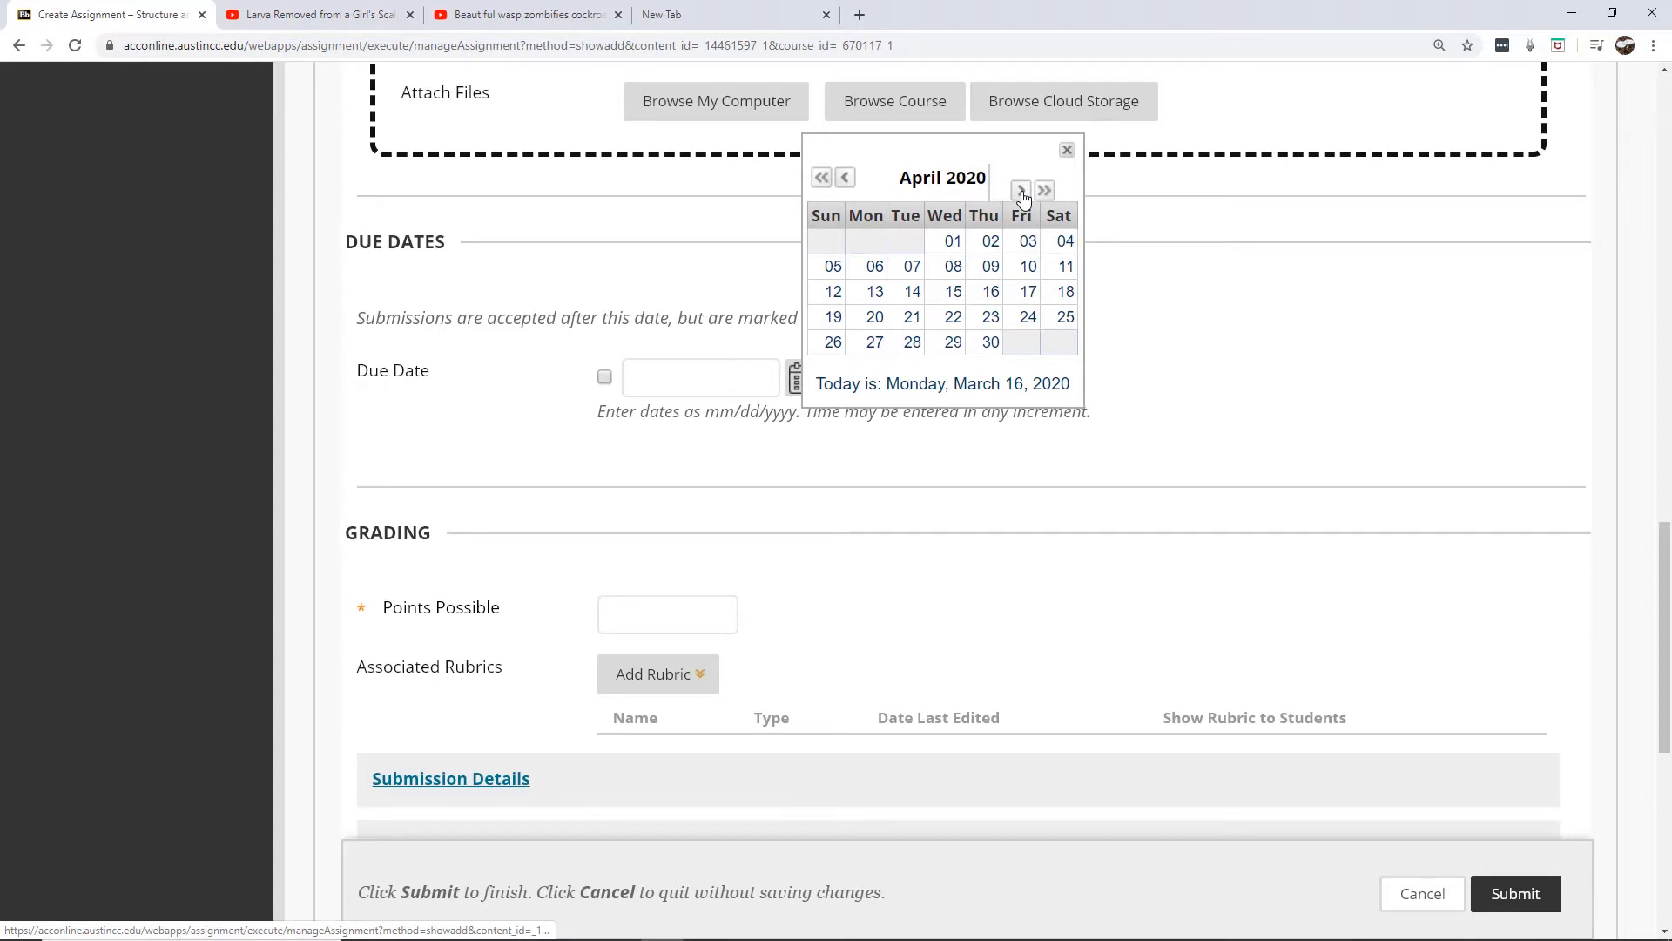
{"action": "left_click", "coordinate": [831, 297]}
{"action": "left_click", "coordinate": [880, 473]}
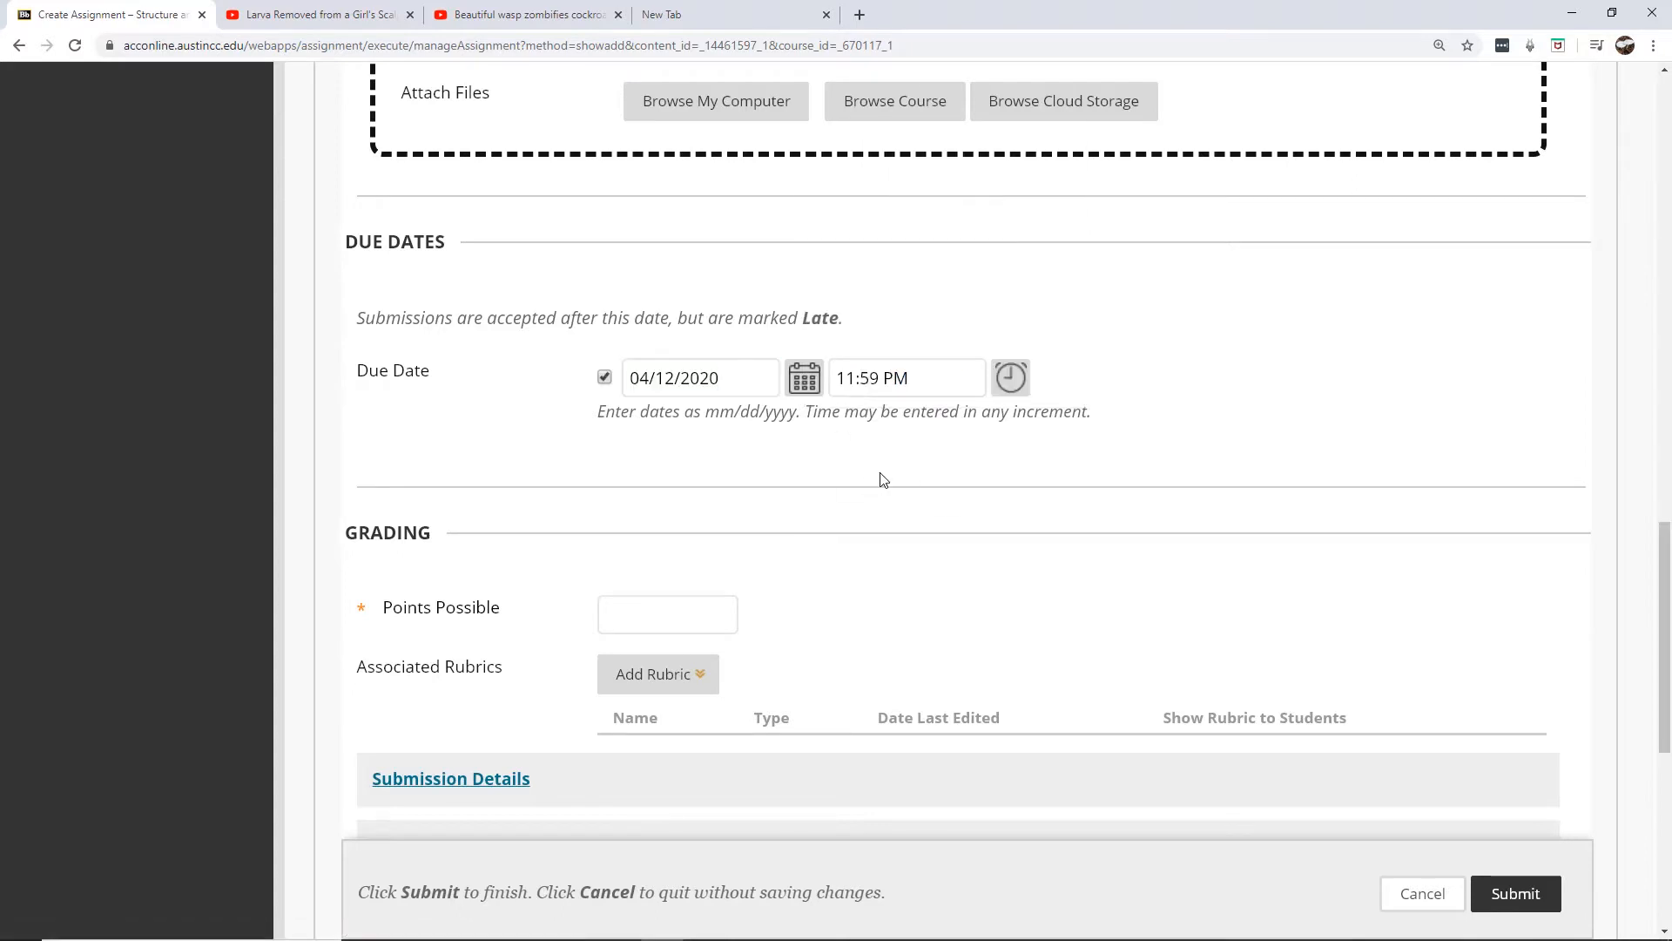
Set the assignment's points possible to 20 in the grading section.
{"action": "left_click", "coordinate": [692, 602]}
{"action": "type", "text": "20"}
{"action": "left_click", "coordinate": [937, 540]}
{"action": "left_click_drag", "start_coordinate": [1670, 503], "coordinate": [1670, 639]}
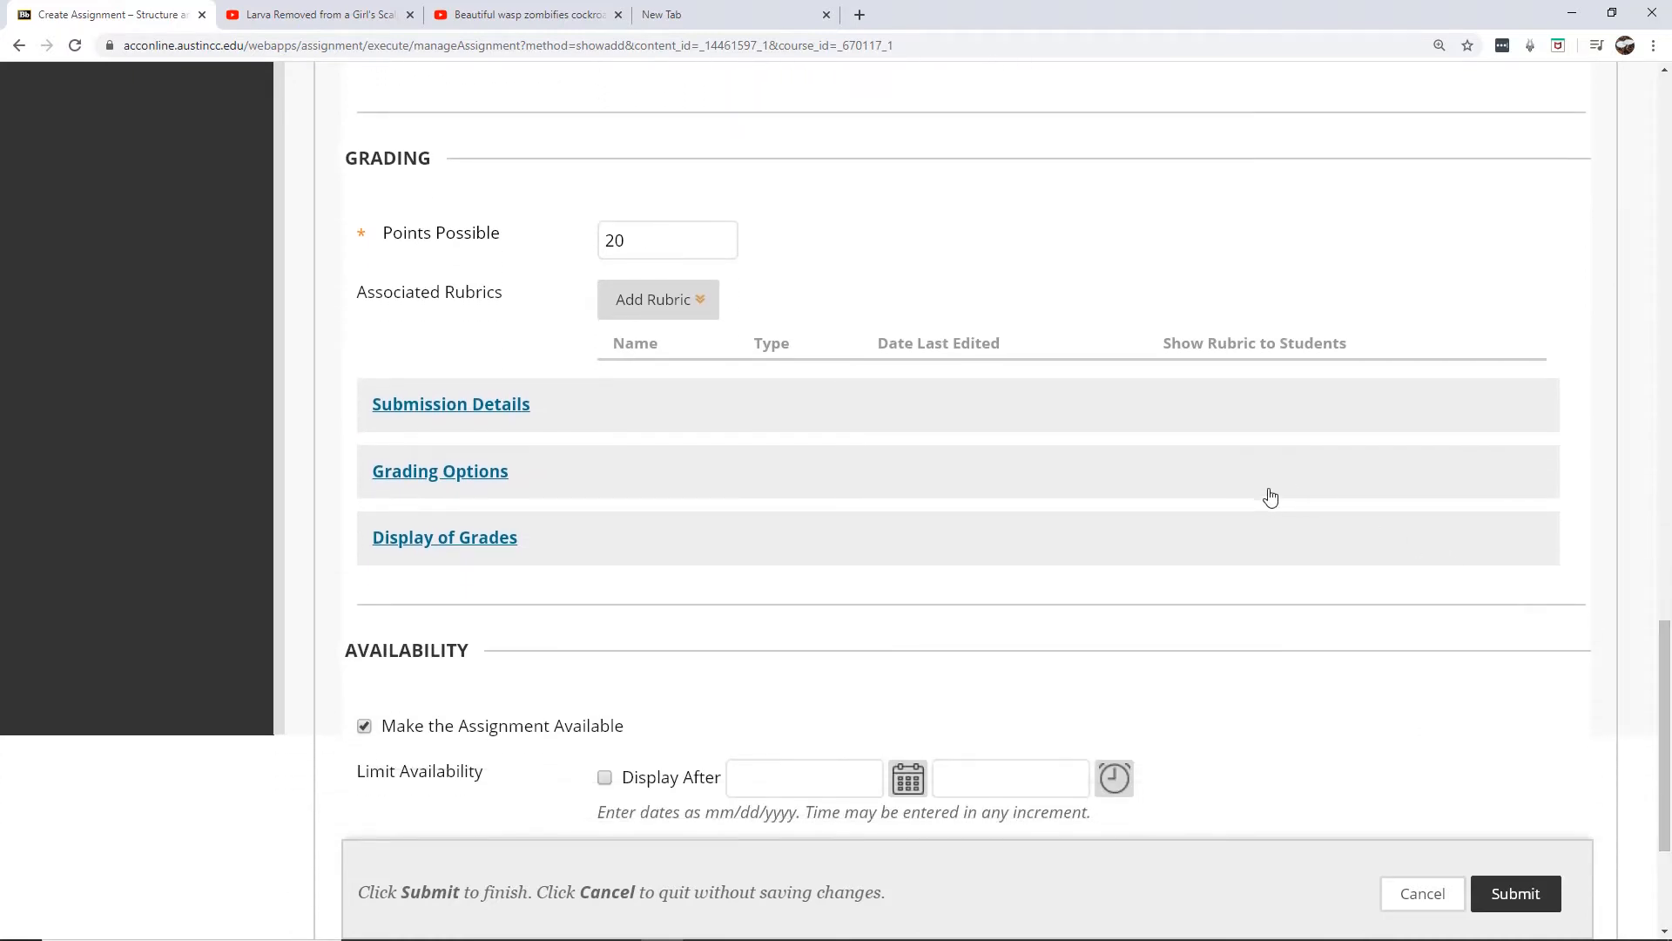
{"action": "left_click", "coordinate": [702, 311]}
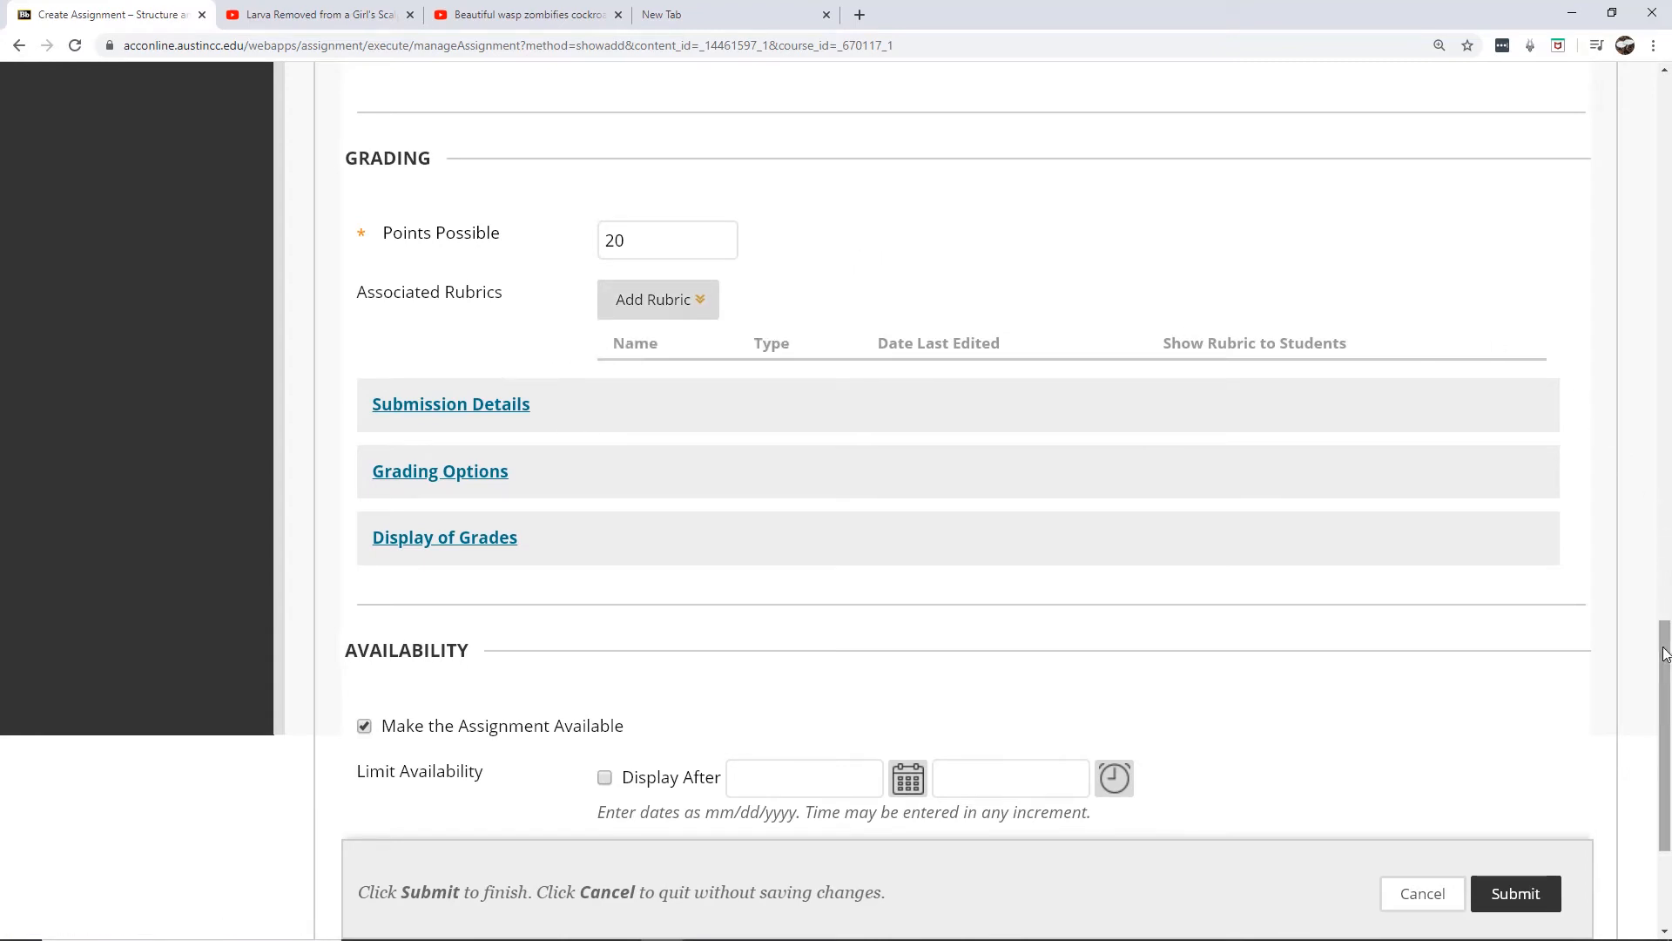
In the submission details, allow unlimited attempts and score the attempts using the highest grade.
{"action": "scroll", "coordinate": [1664, 653], "scroll_direction": "down", "scroll_amount": 1}
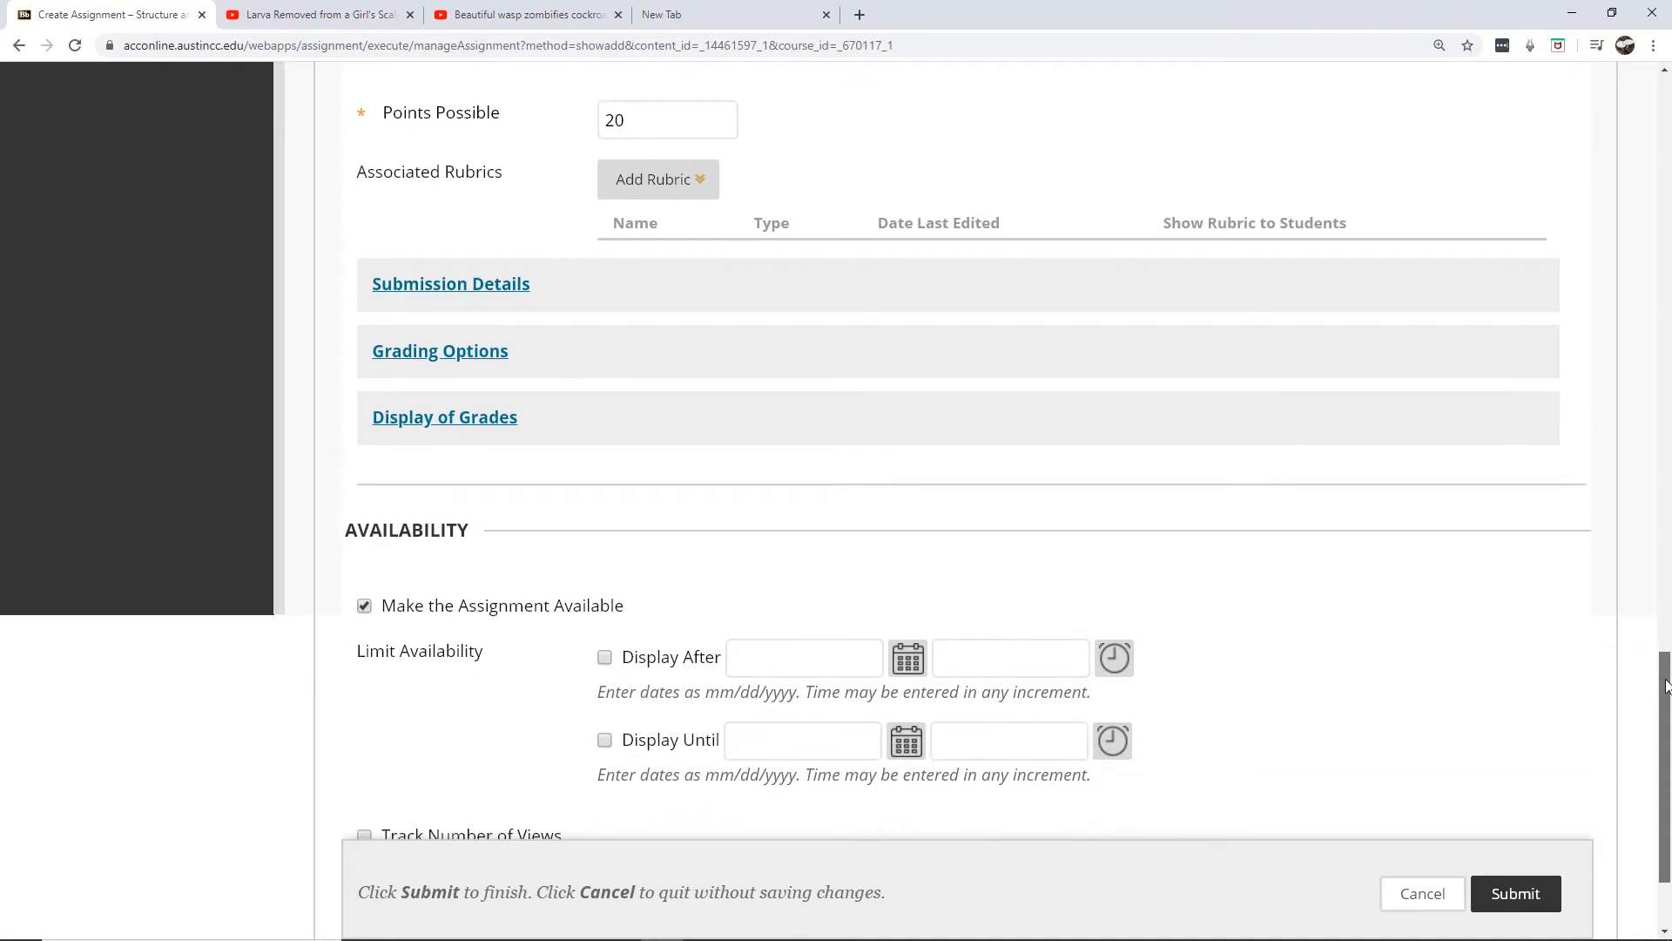
{"action": "left_click", "coordinate": [448, 291]}
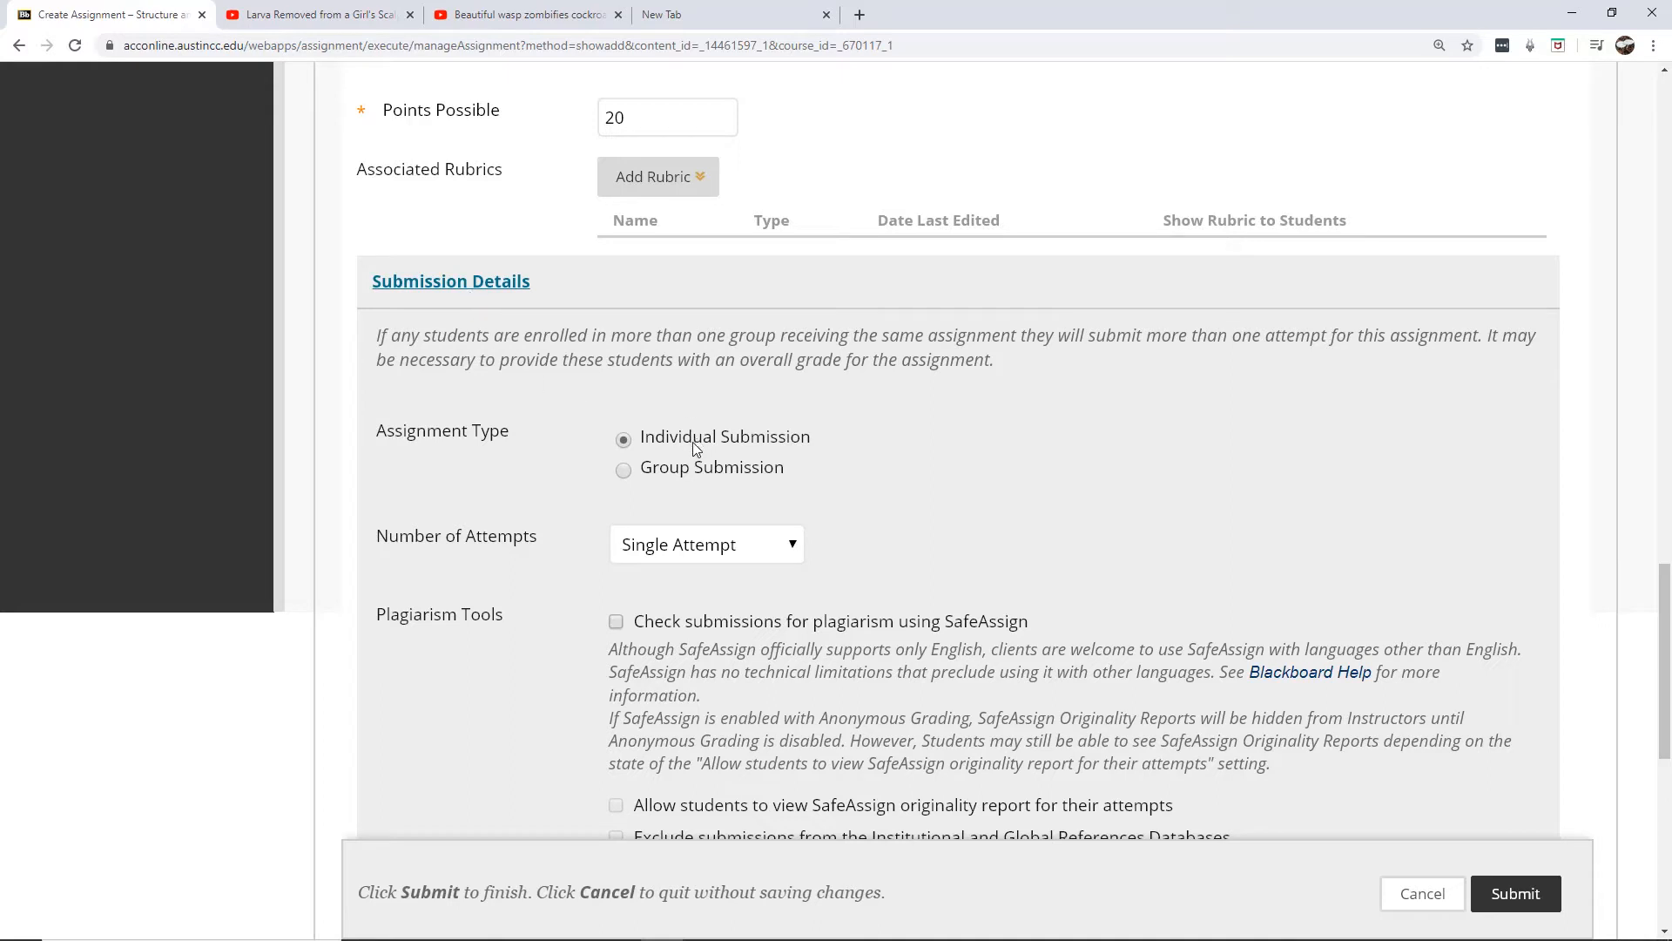
{"action": "left_click", "coordinate": [677, 545]}
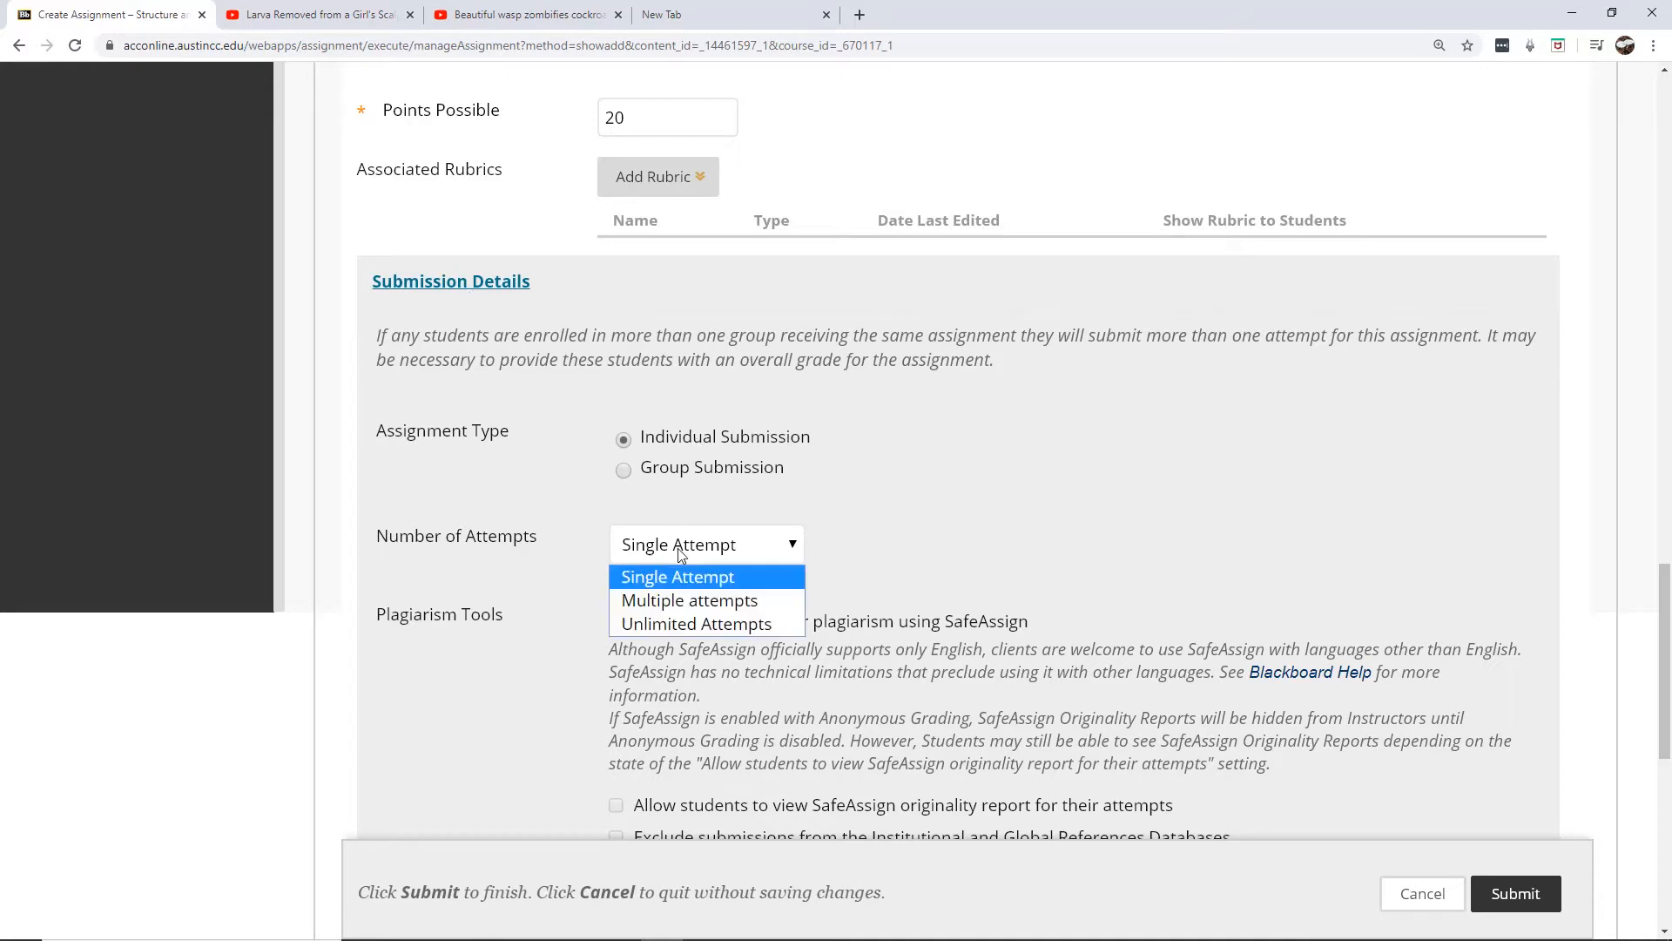
{"action": "left_click", "coordinate": [659, 622]}
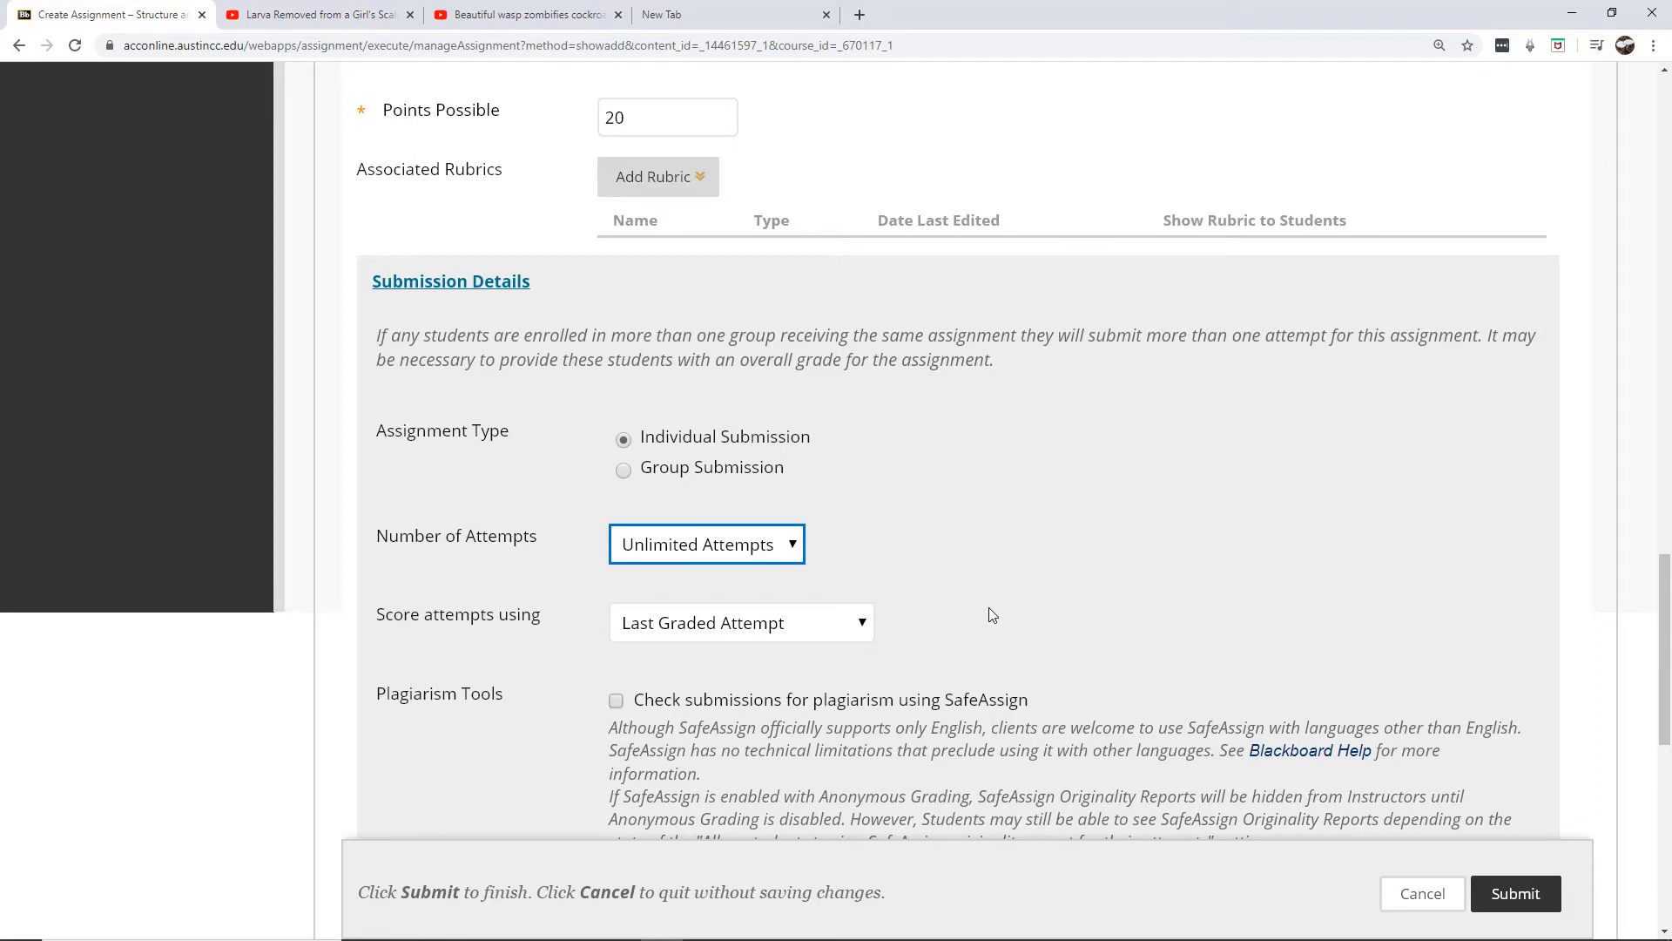
{"action": "left_click", "coordinate": [798, 622]}
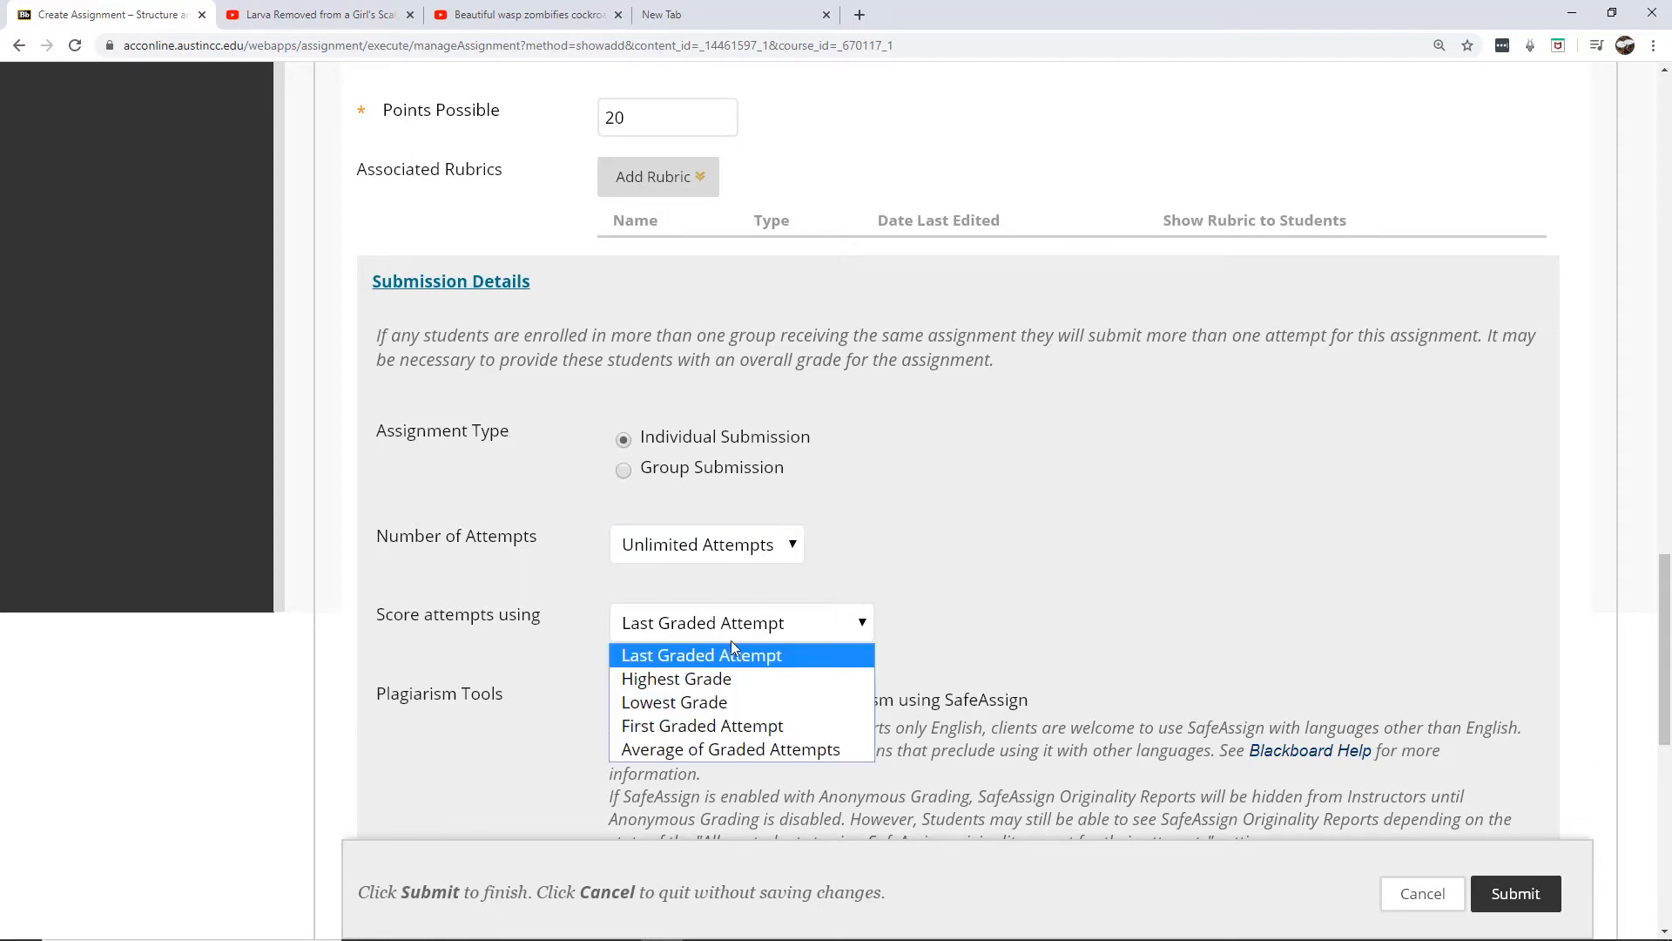
{"action": "left_click", "coordinate": [698, 680]}
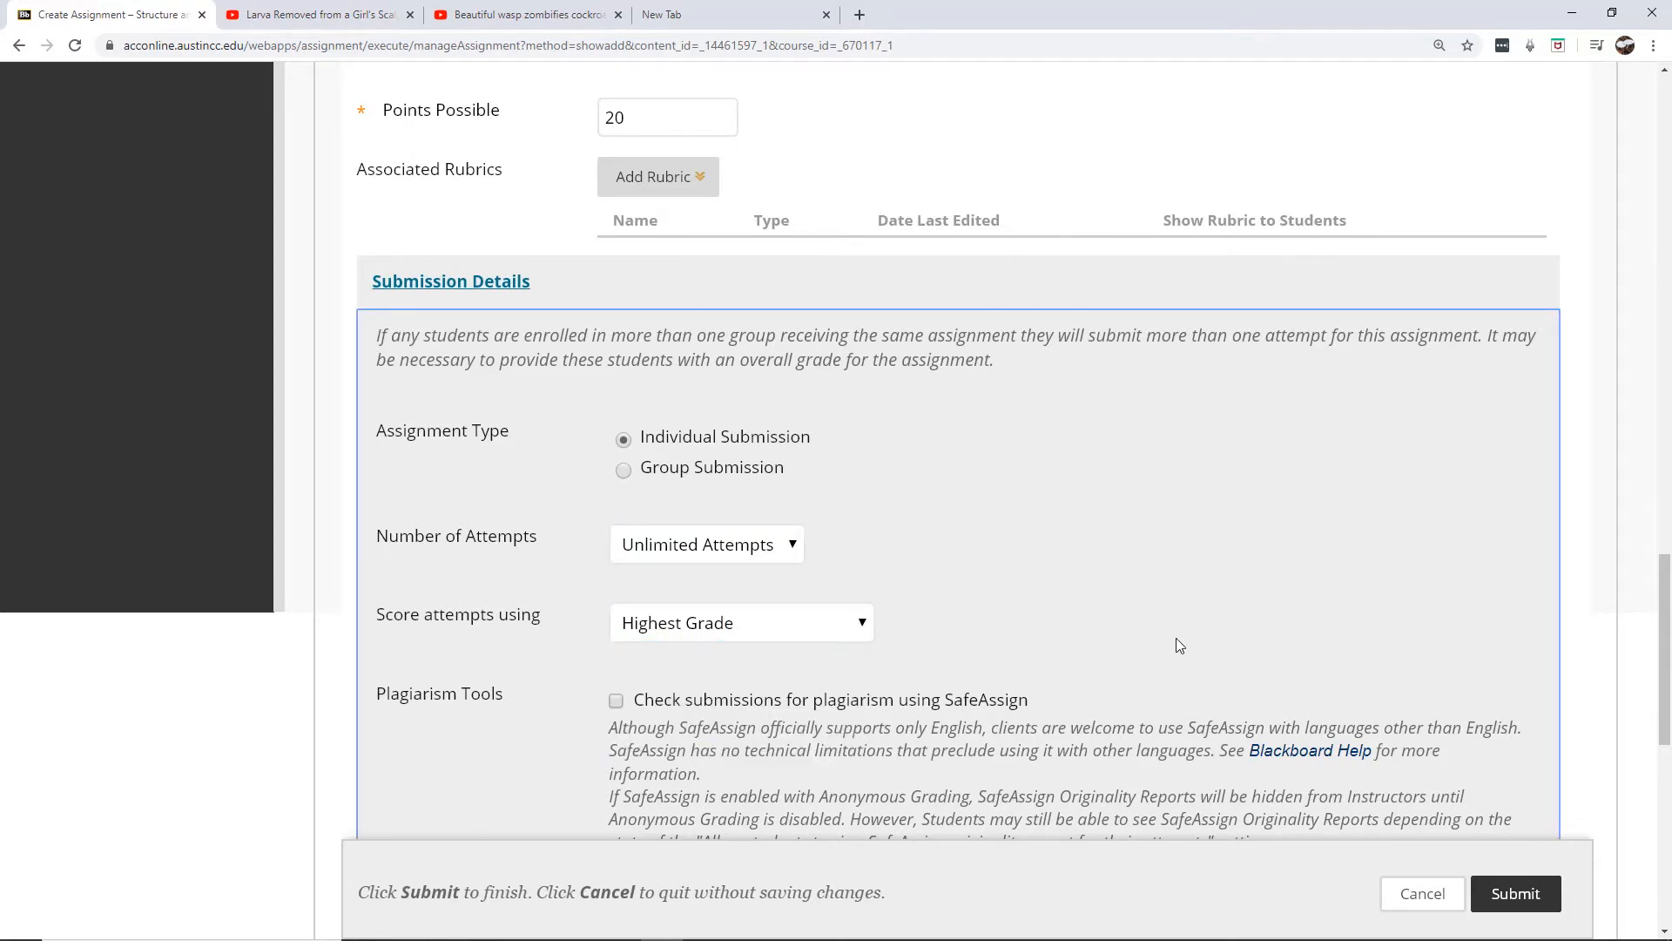
Enable the SafeAssign plagiarism check and allow students to view the originality report for their attempts.
{"action": "scroll", "coordinate": [1177, 644], "scroll_direction": "down", "scroll_amount": 3}
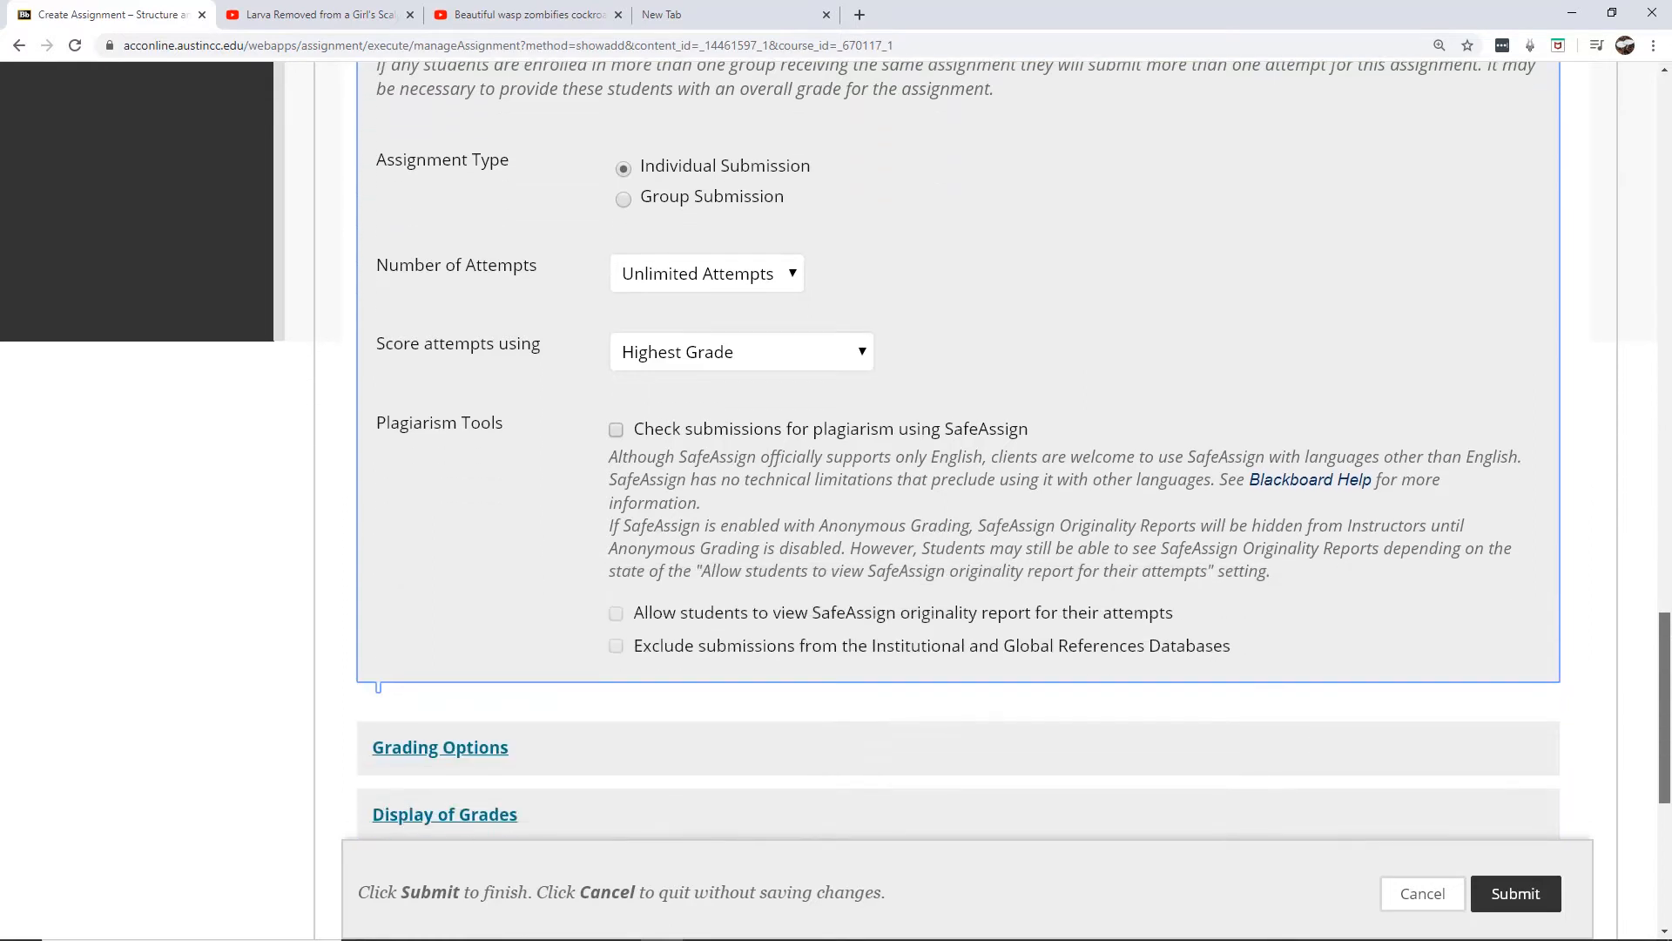
{"action": "scroll", "coordinate": [836, 442], "scroll_direction": "up", "scroll_amount": 1}
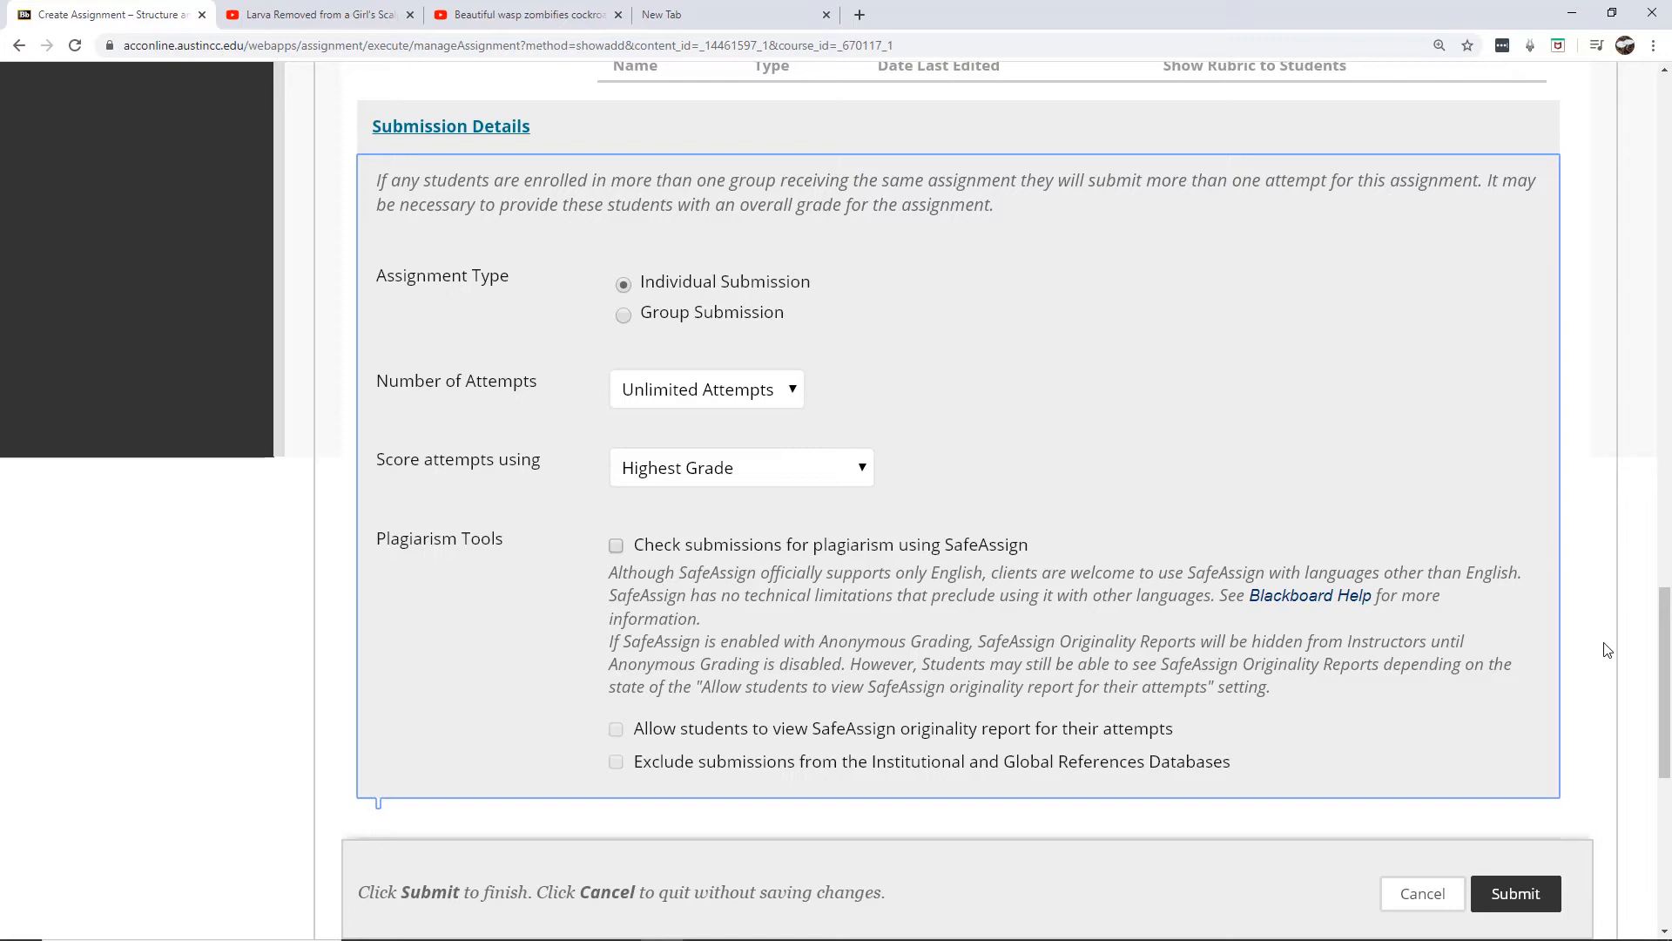
{"action": "left_click", "coordinate": [616, 546]}
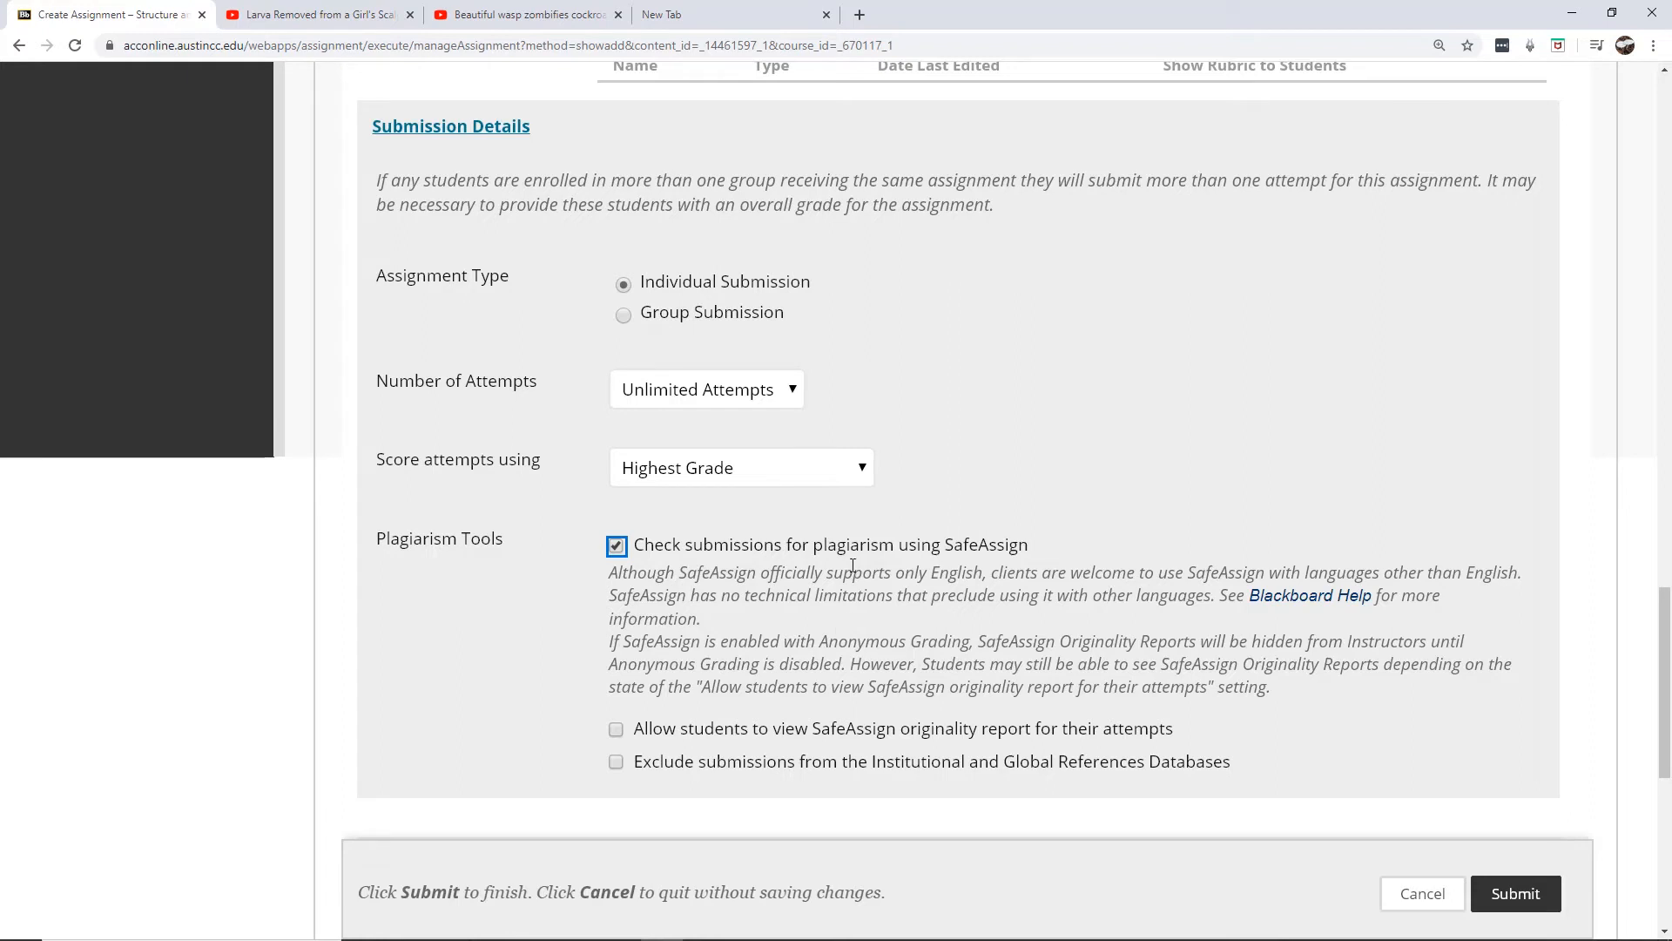
{"action": "left_click", "coordinate": [617, 730]}
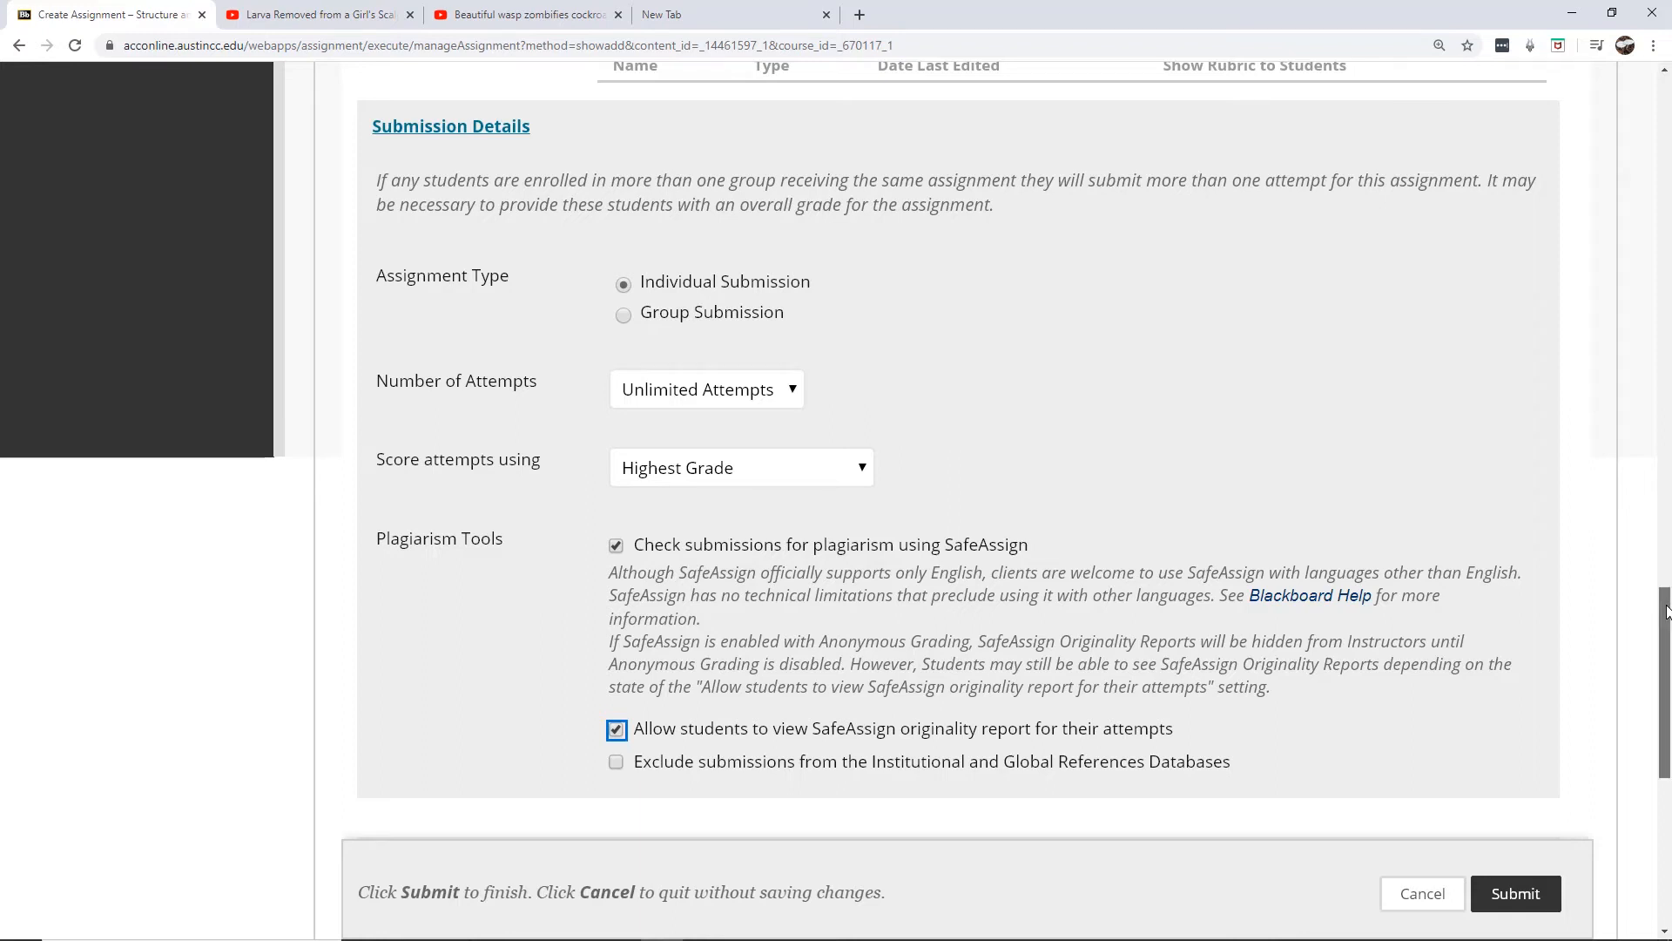
Review the assignment's grading options, grade display and availability settings, and submit the assignment.
{"action": "left_click_drag", "start_coordinate": [1666, 610], "coordinate": [1666, 701]}
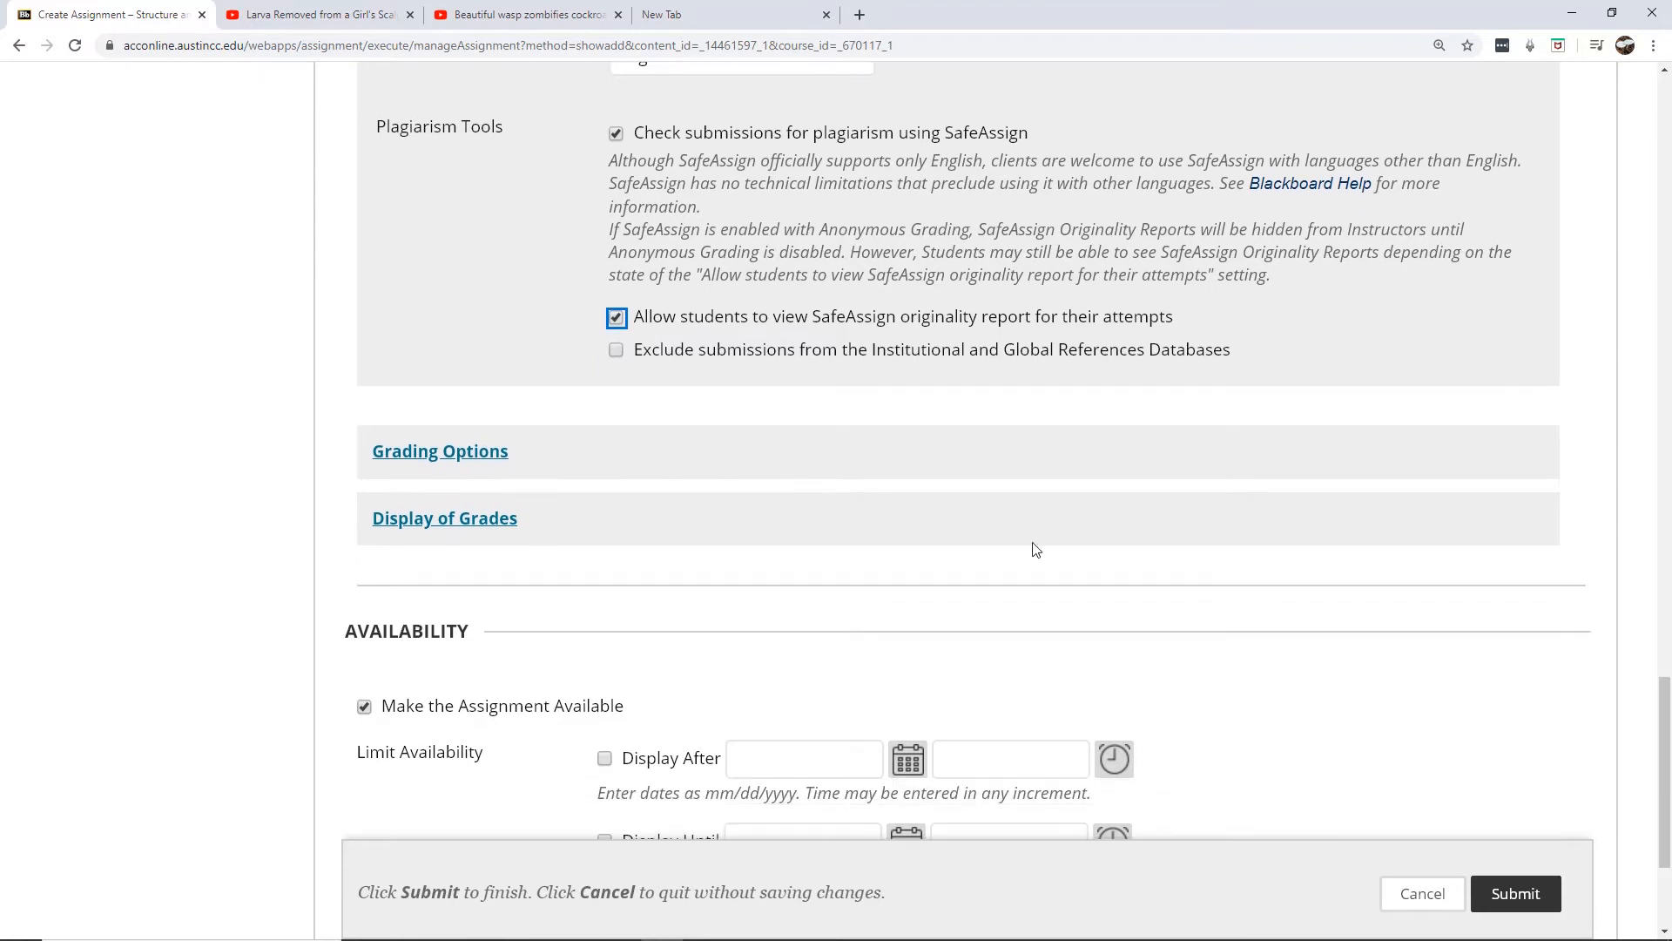
{"action": "left_click", "coordinate": [481, 460]}
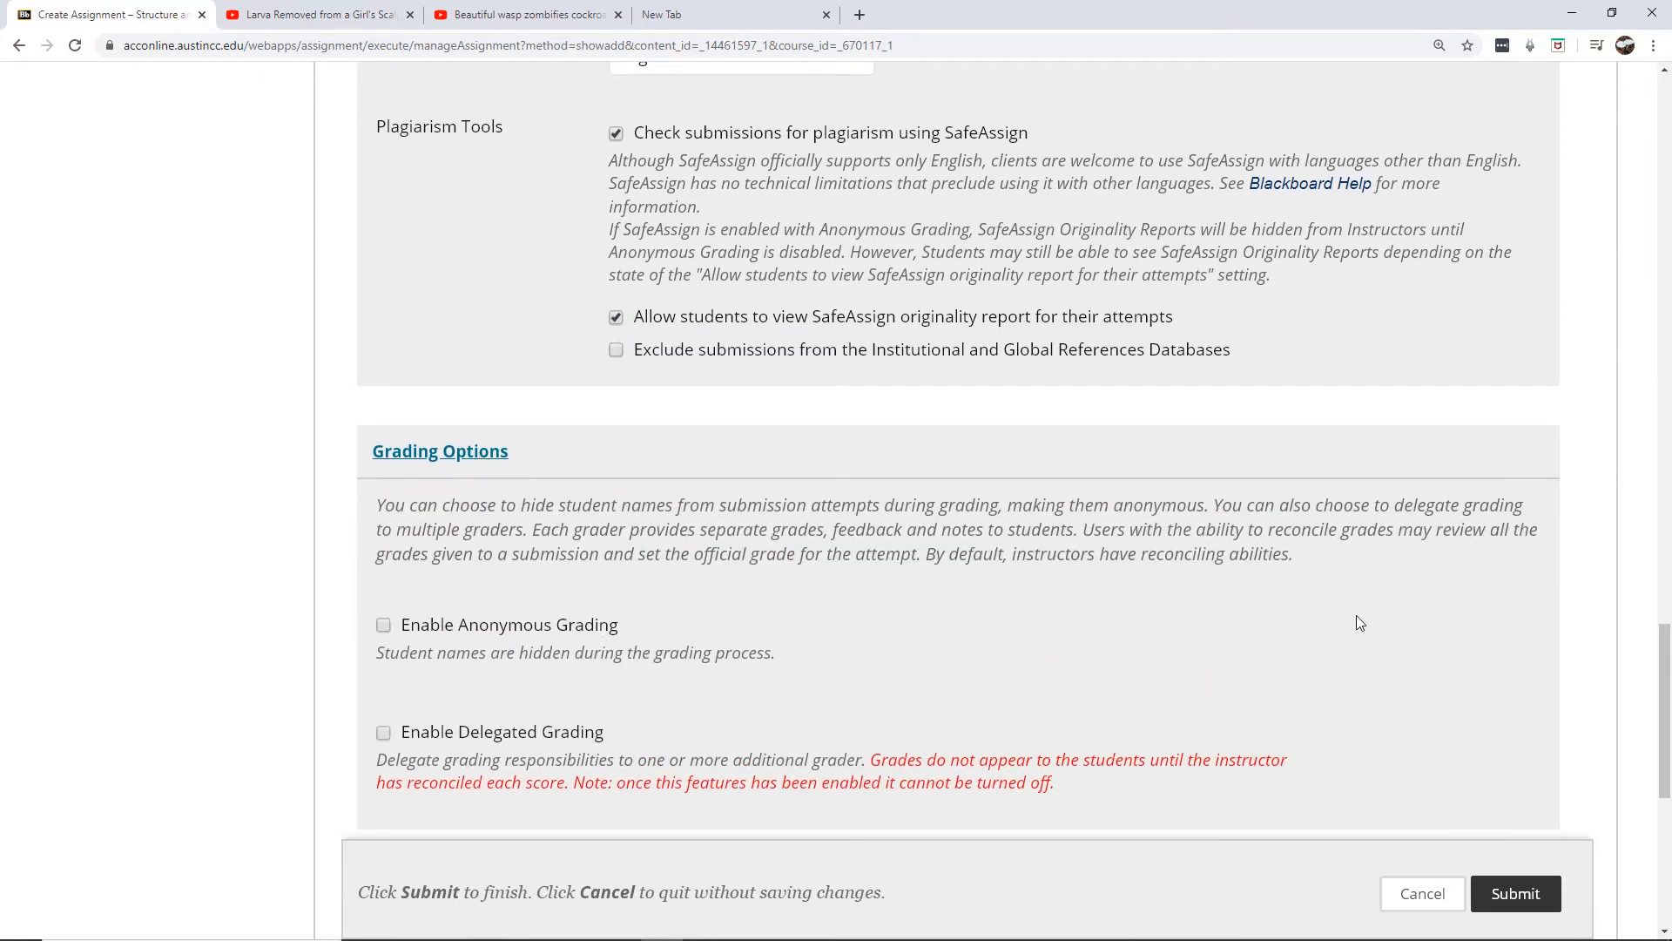
{"action": "left_click_drag", "start_coordinate": [1661, 631], "coordinate": [1668, 718]}
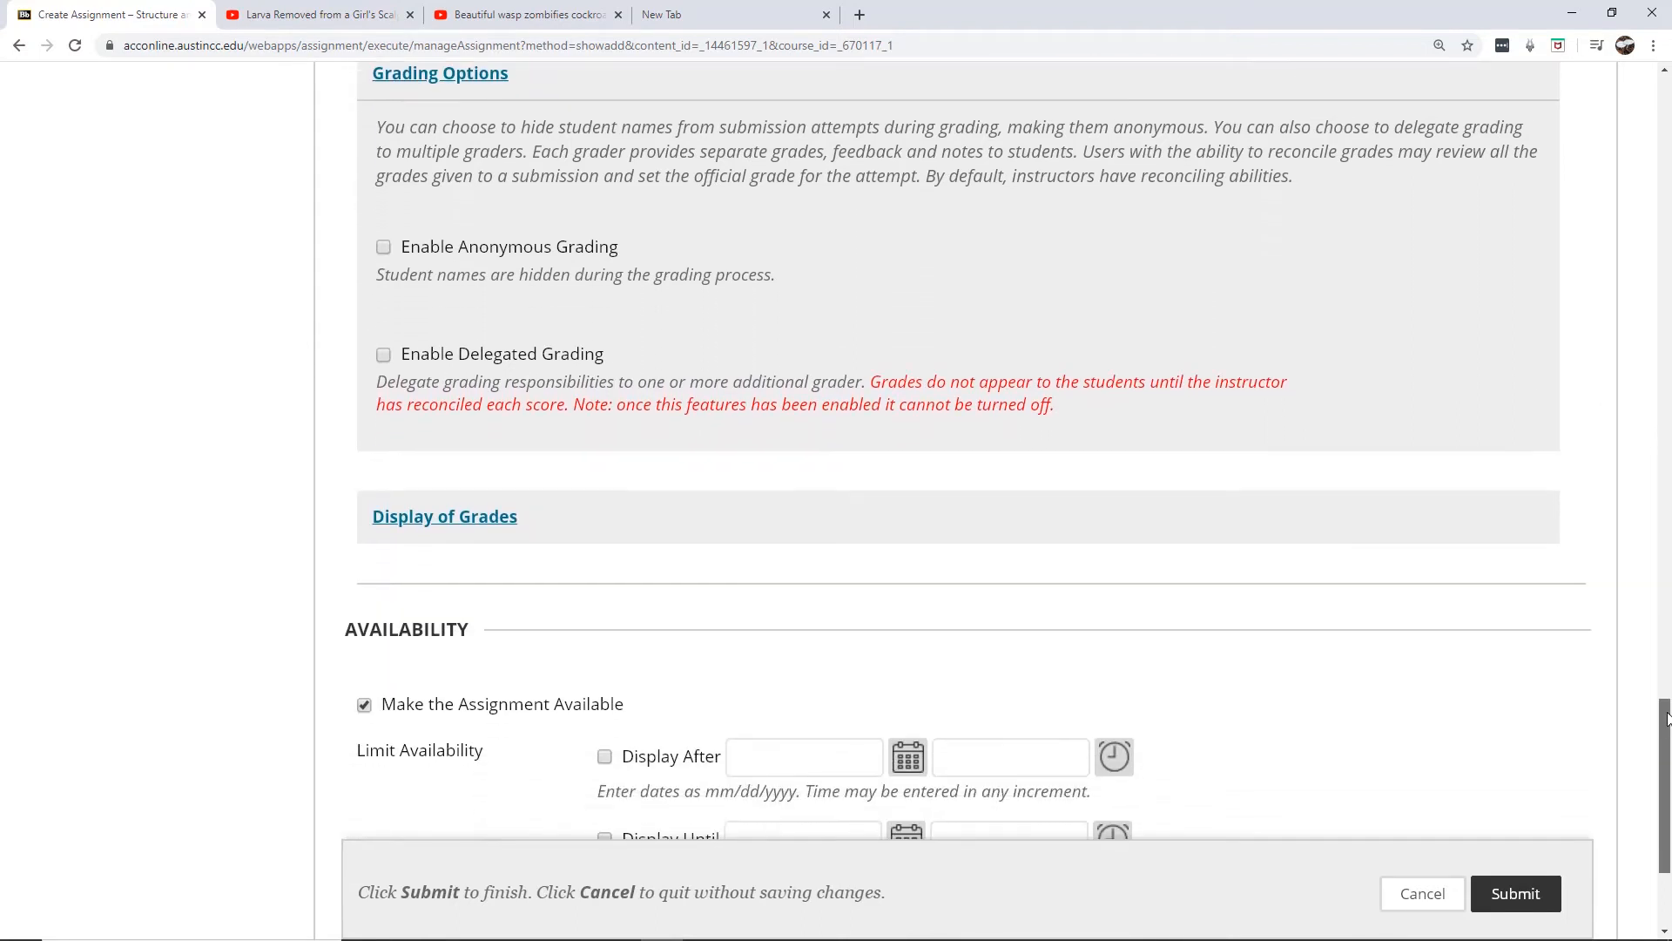
{"action": "left_click", "coordinate": [473, 523]}
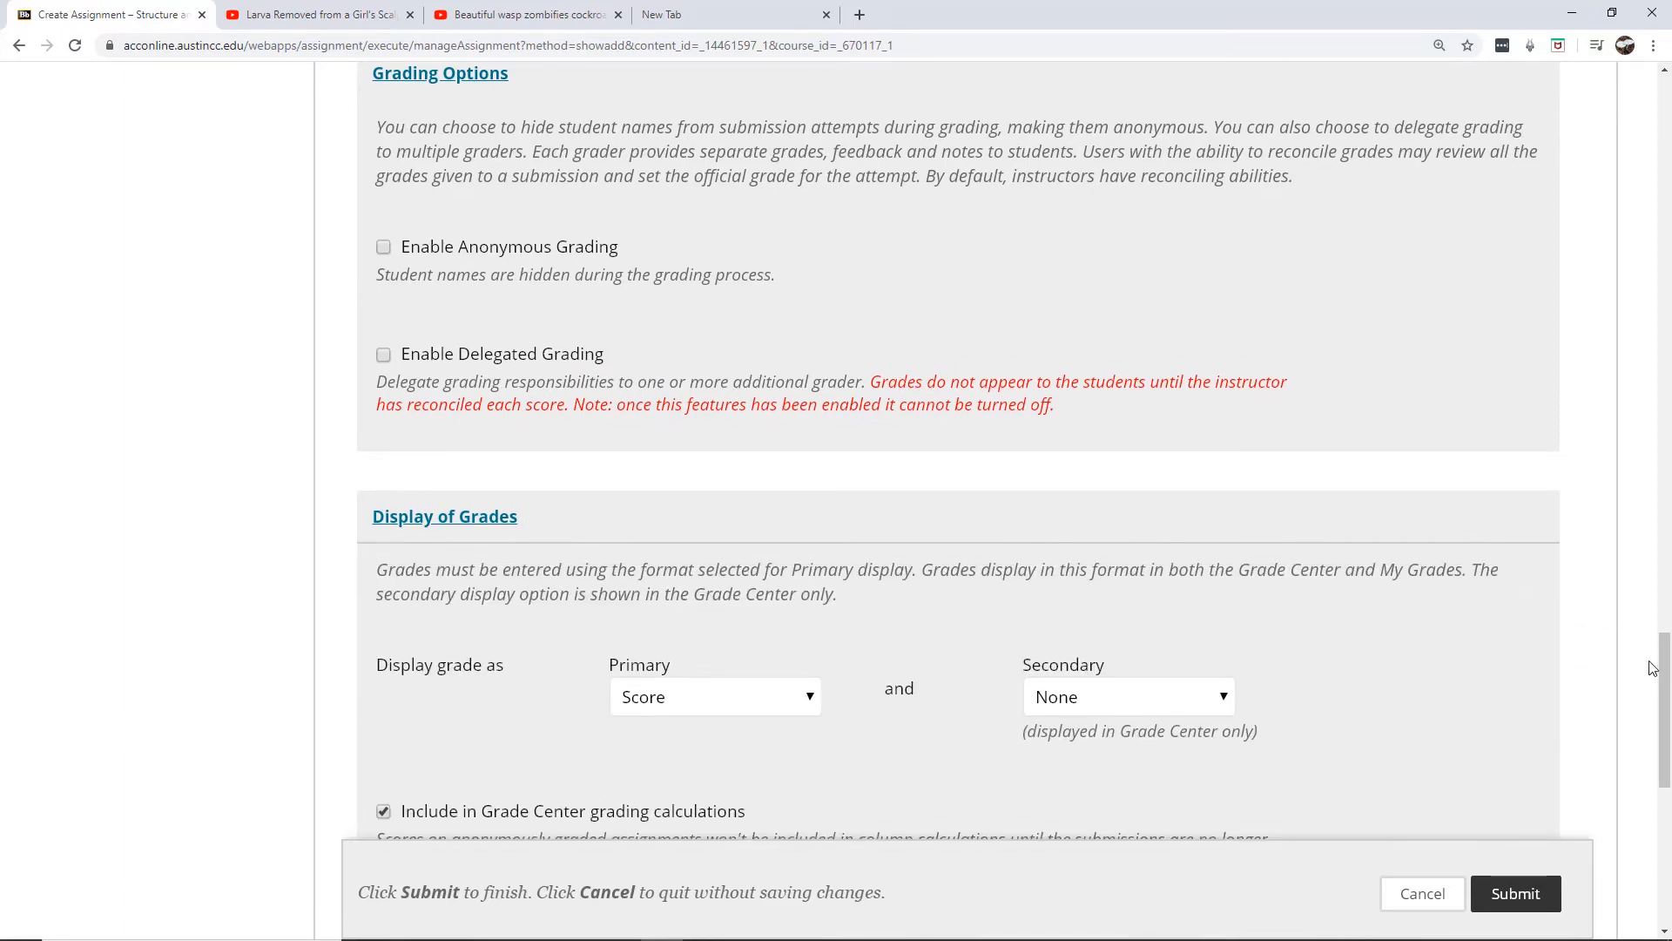
{"action": "scroll", "coordinate": [1651, 666], "scroll_direction": "down", "scroll_amount": 3}
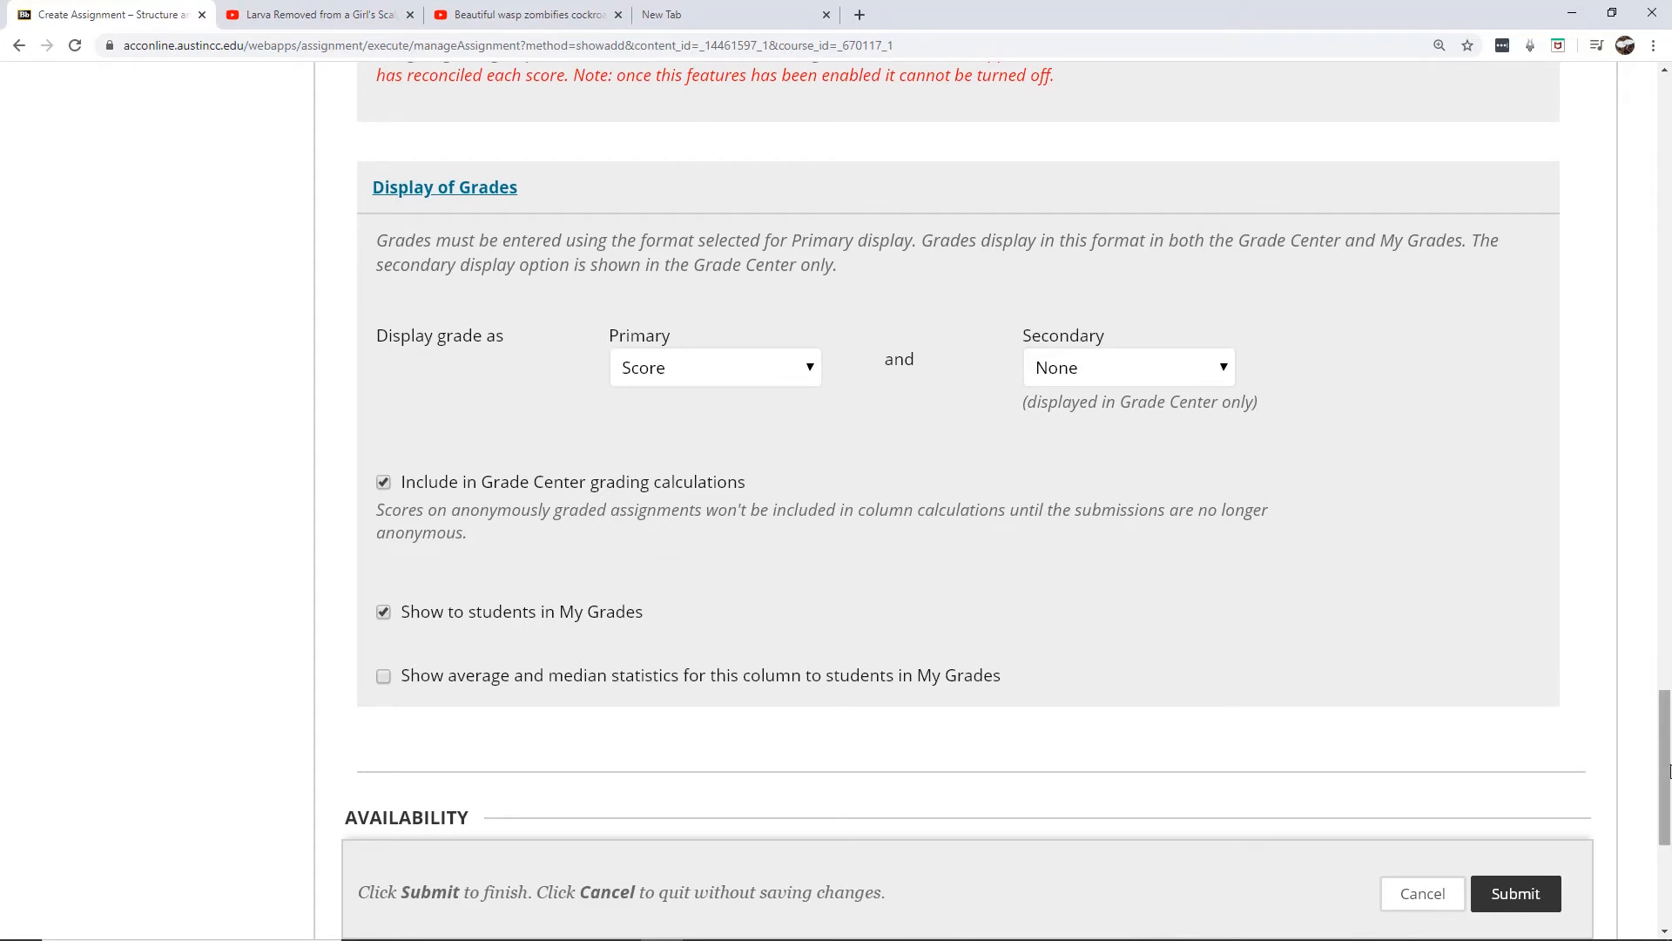
{"action": "left_click_drag", "start_coordinate": [1669, 771], "coordinate": [1659, 568]}
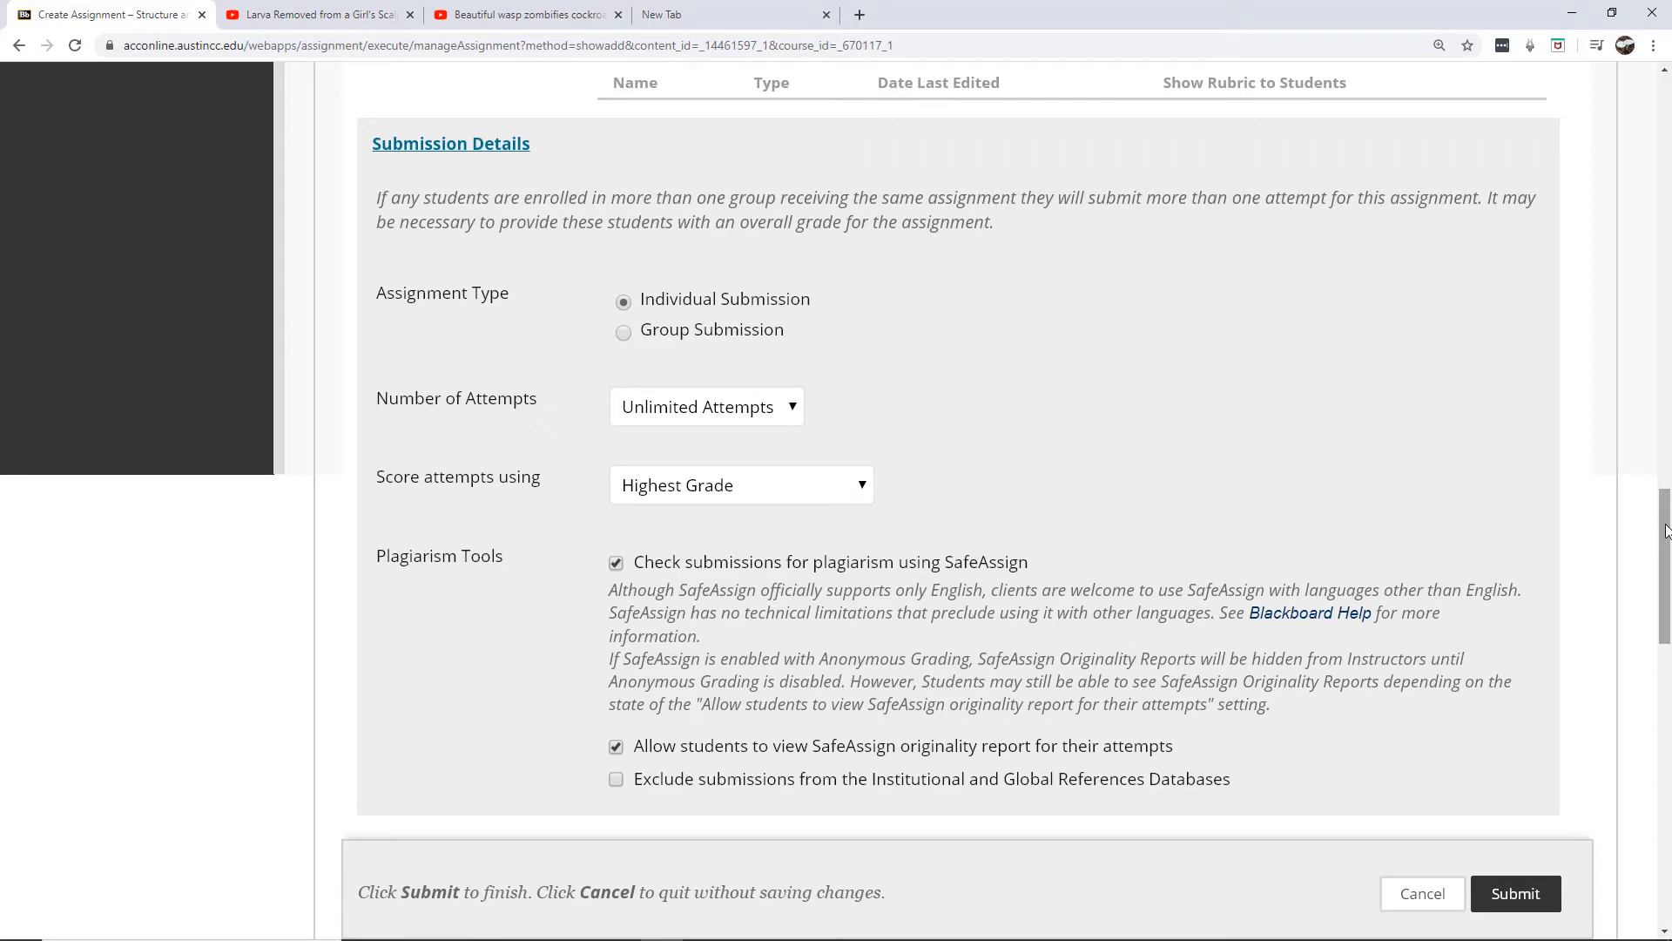
{"action": "left_click_drag", "start_coordinate": [1666, 531], "coordinate": [1651, 831]}
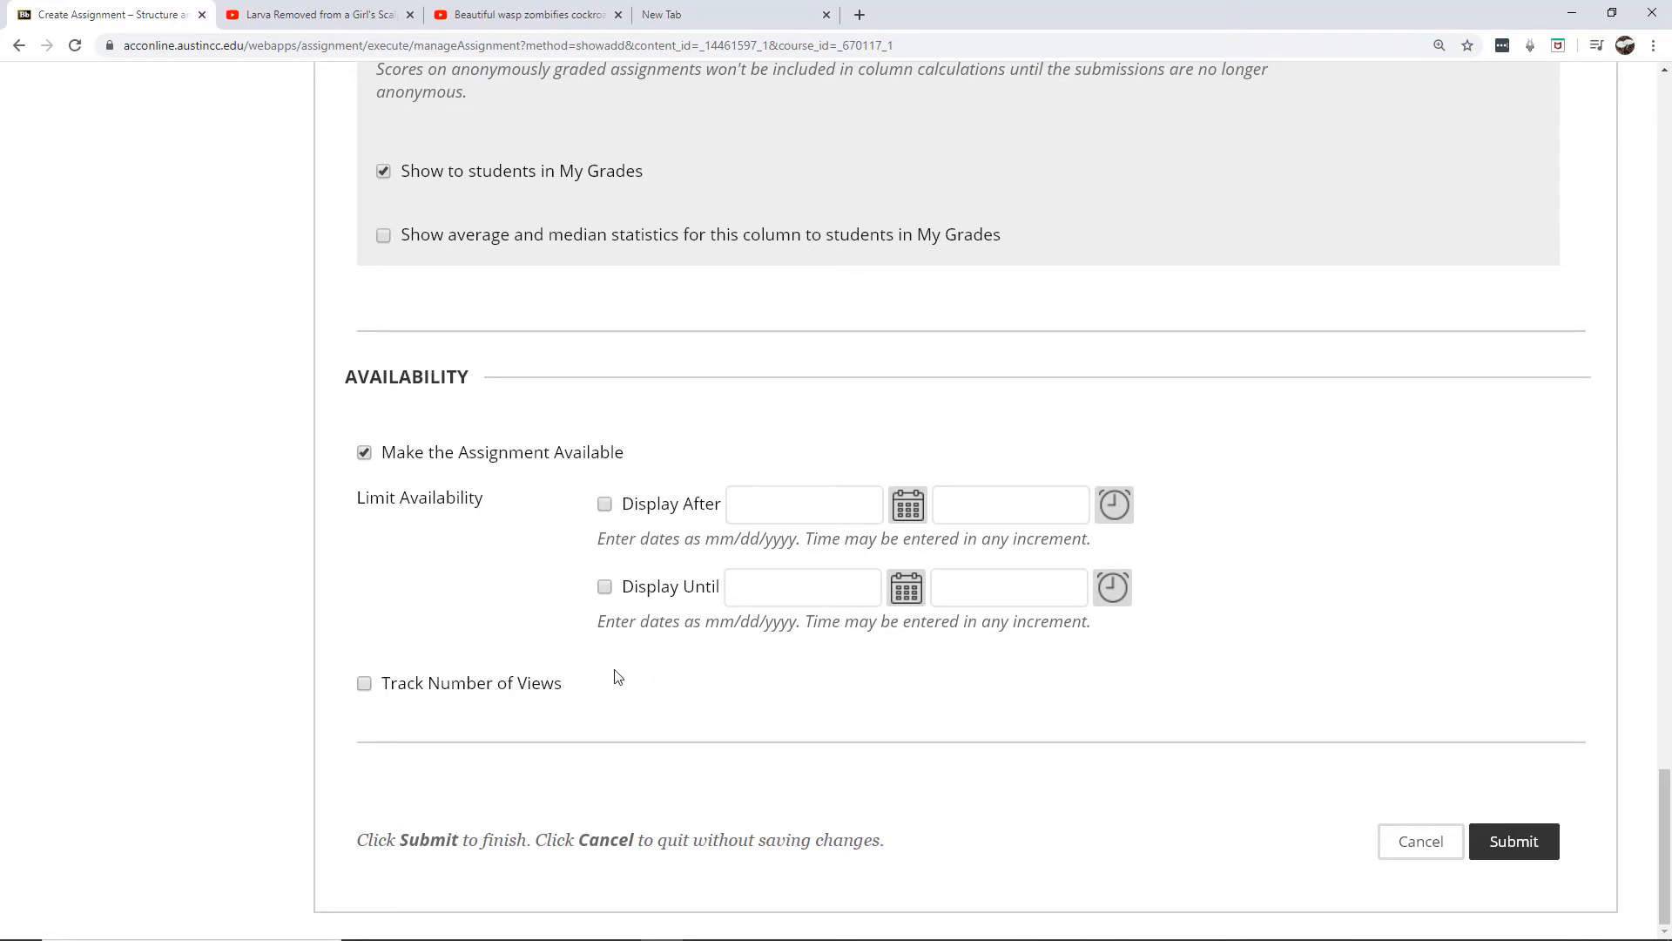
{"action": "left_click", "coordinate": [1535, 853]}
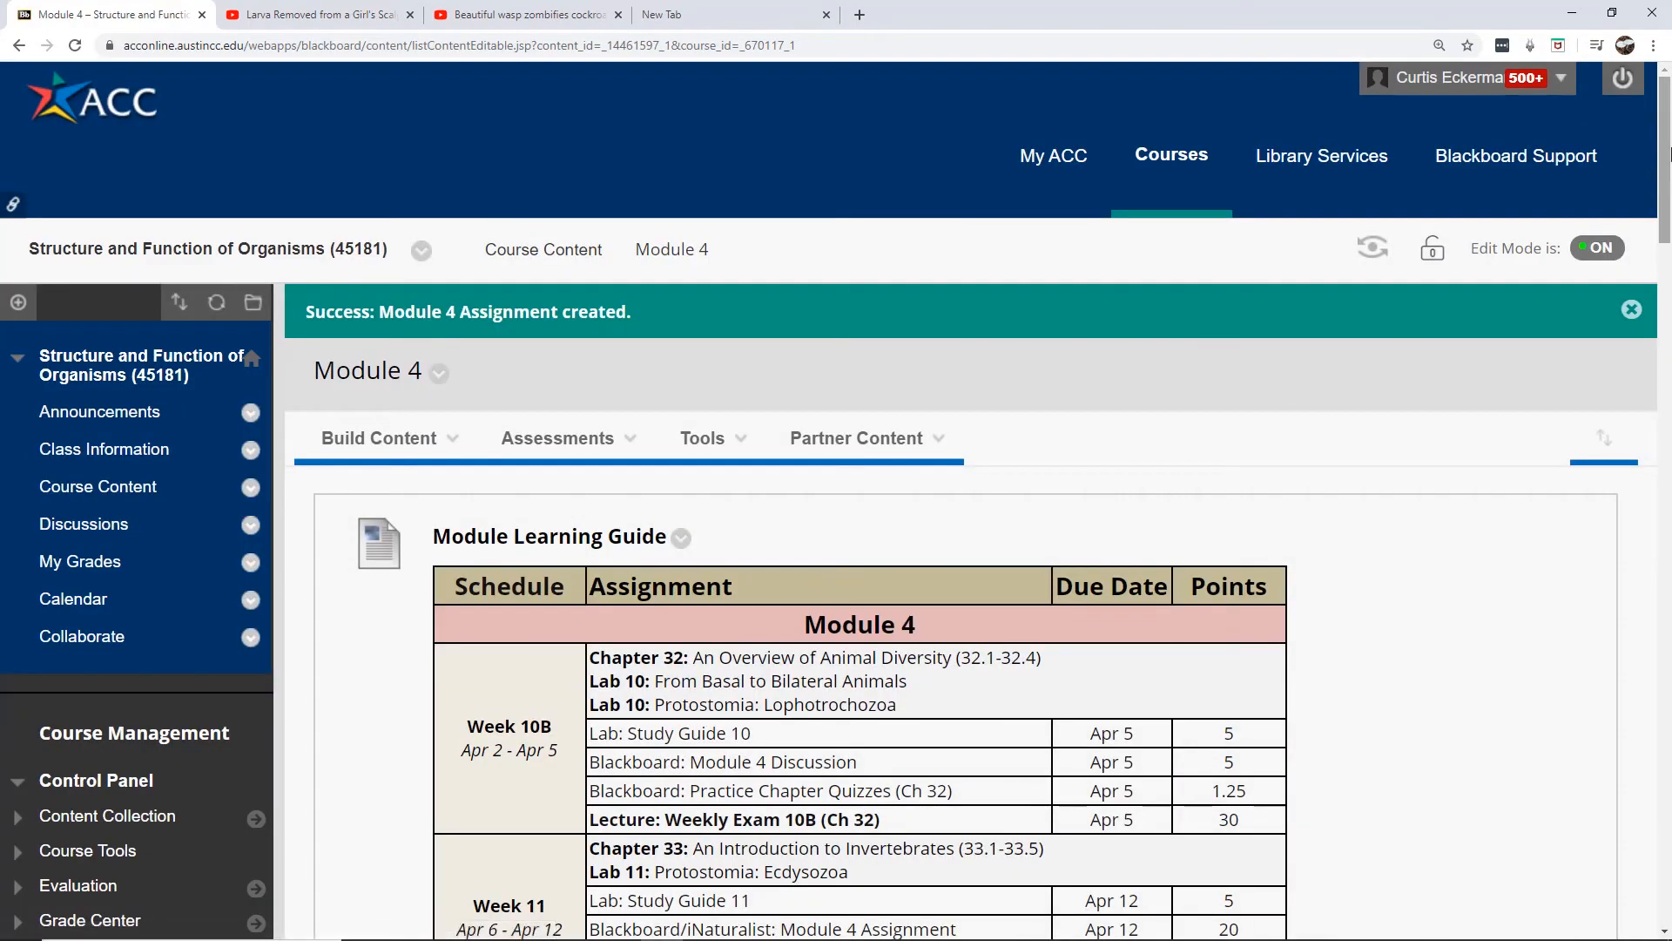
Move the new Module 4 Assignment directly below the Module Assignment placeholder in the Module 4 folder.
{"action": "left_click_drag", "start_coordinate": [1665, 150], "coordinate": [1620, 585]}
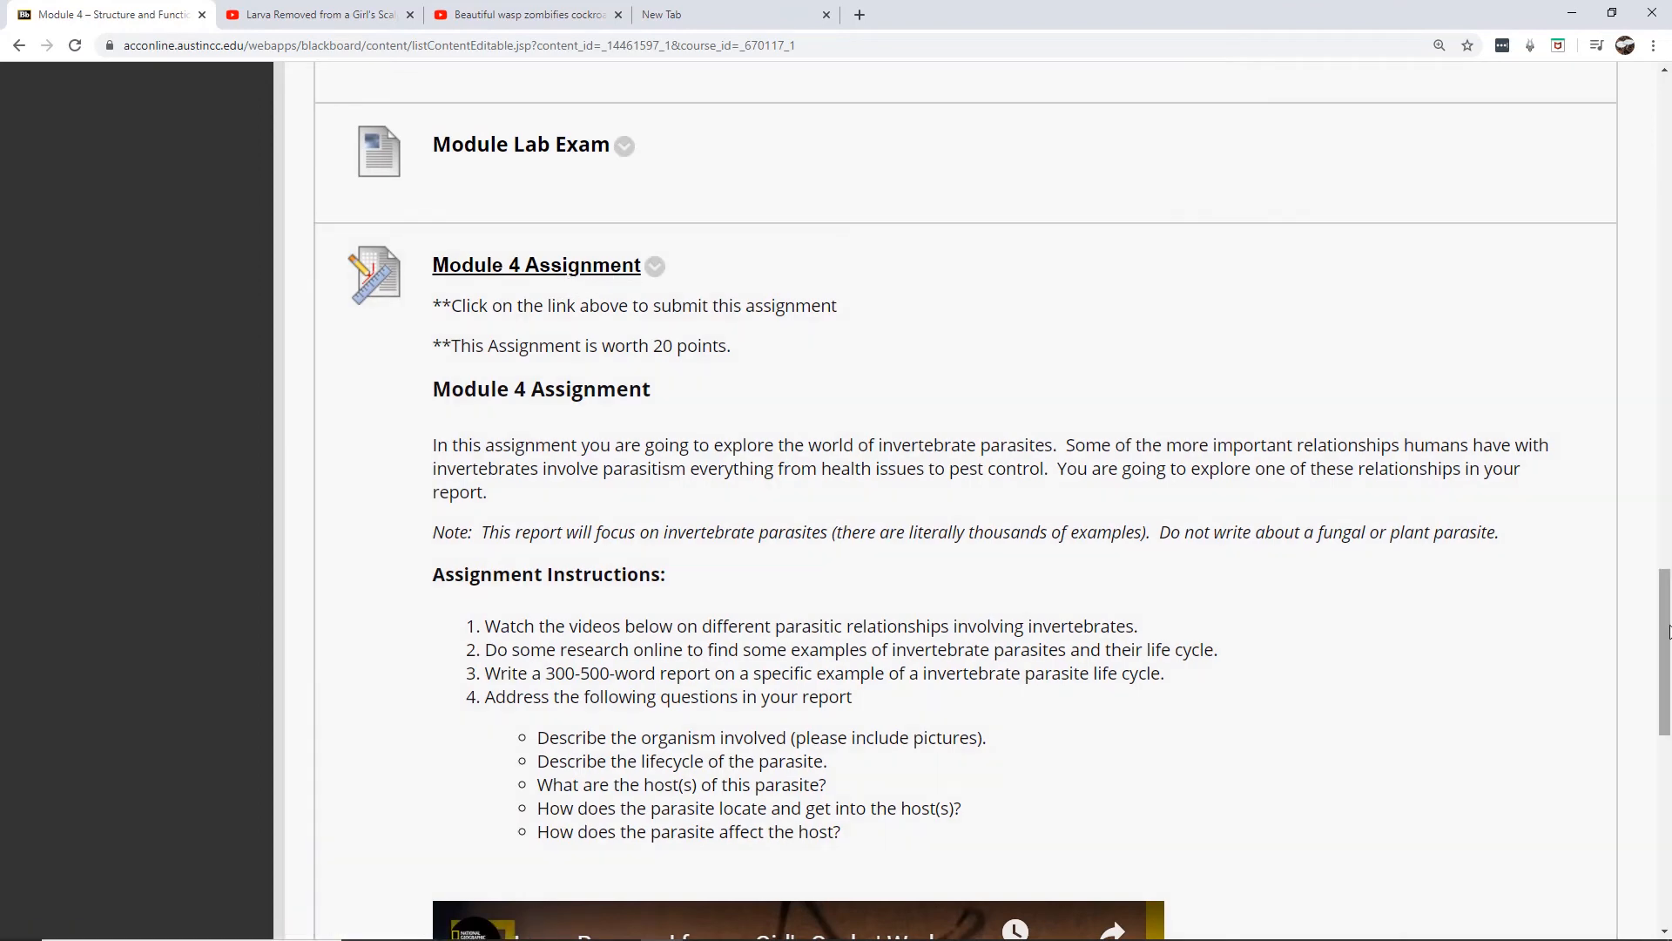
{"action": "left_click_drag", "start_coordinate": [1666, 638], "coordinate": [1665, 557]}
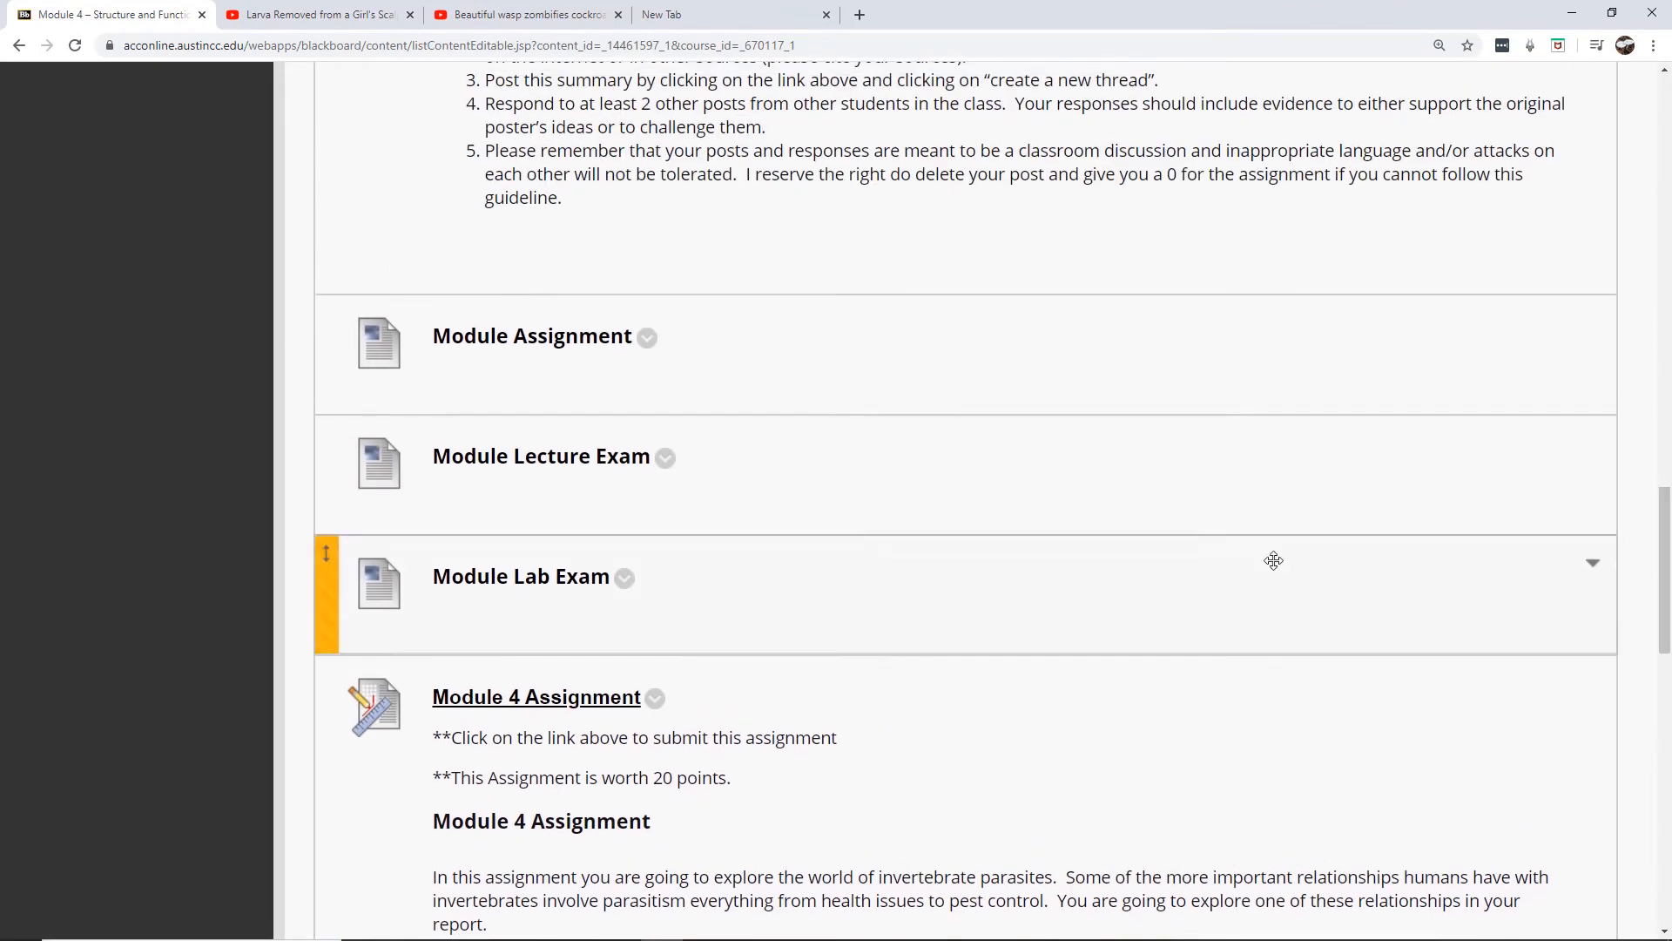
{"action": "left_click_drag", "start_coordinate": [325, 674], "coordinate": [375, 442]}
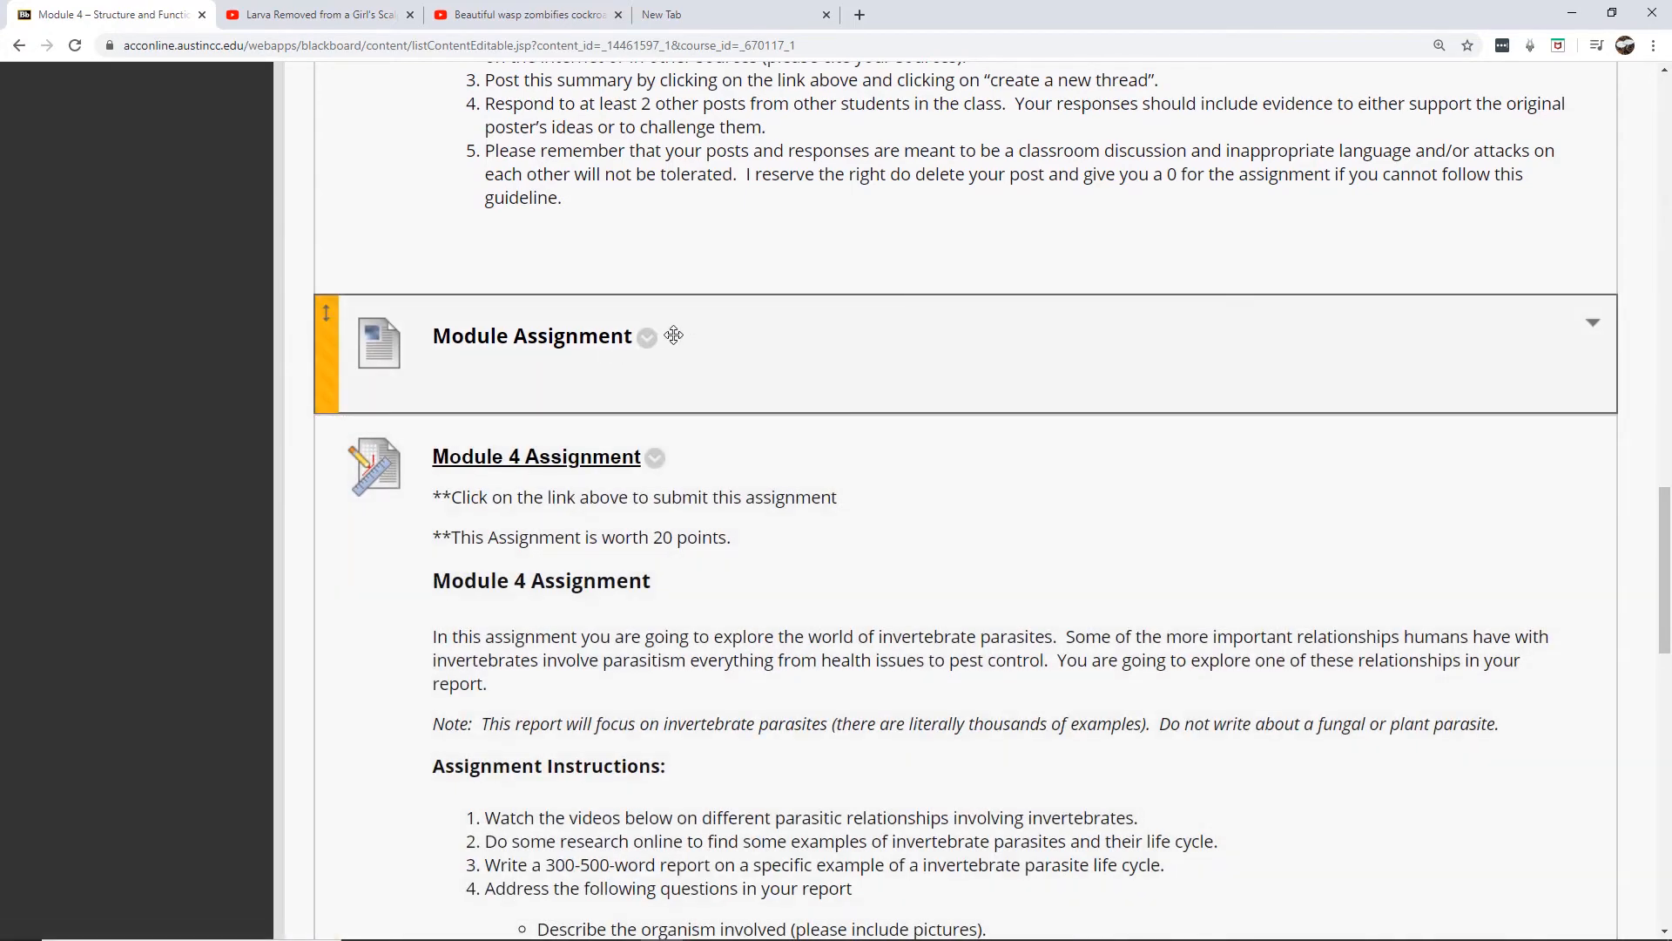
Delete the Module Assignment placeholder item from the Module 4 folder.
{"action": "left_click", "coordinate": [646, 338]}
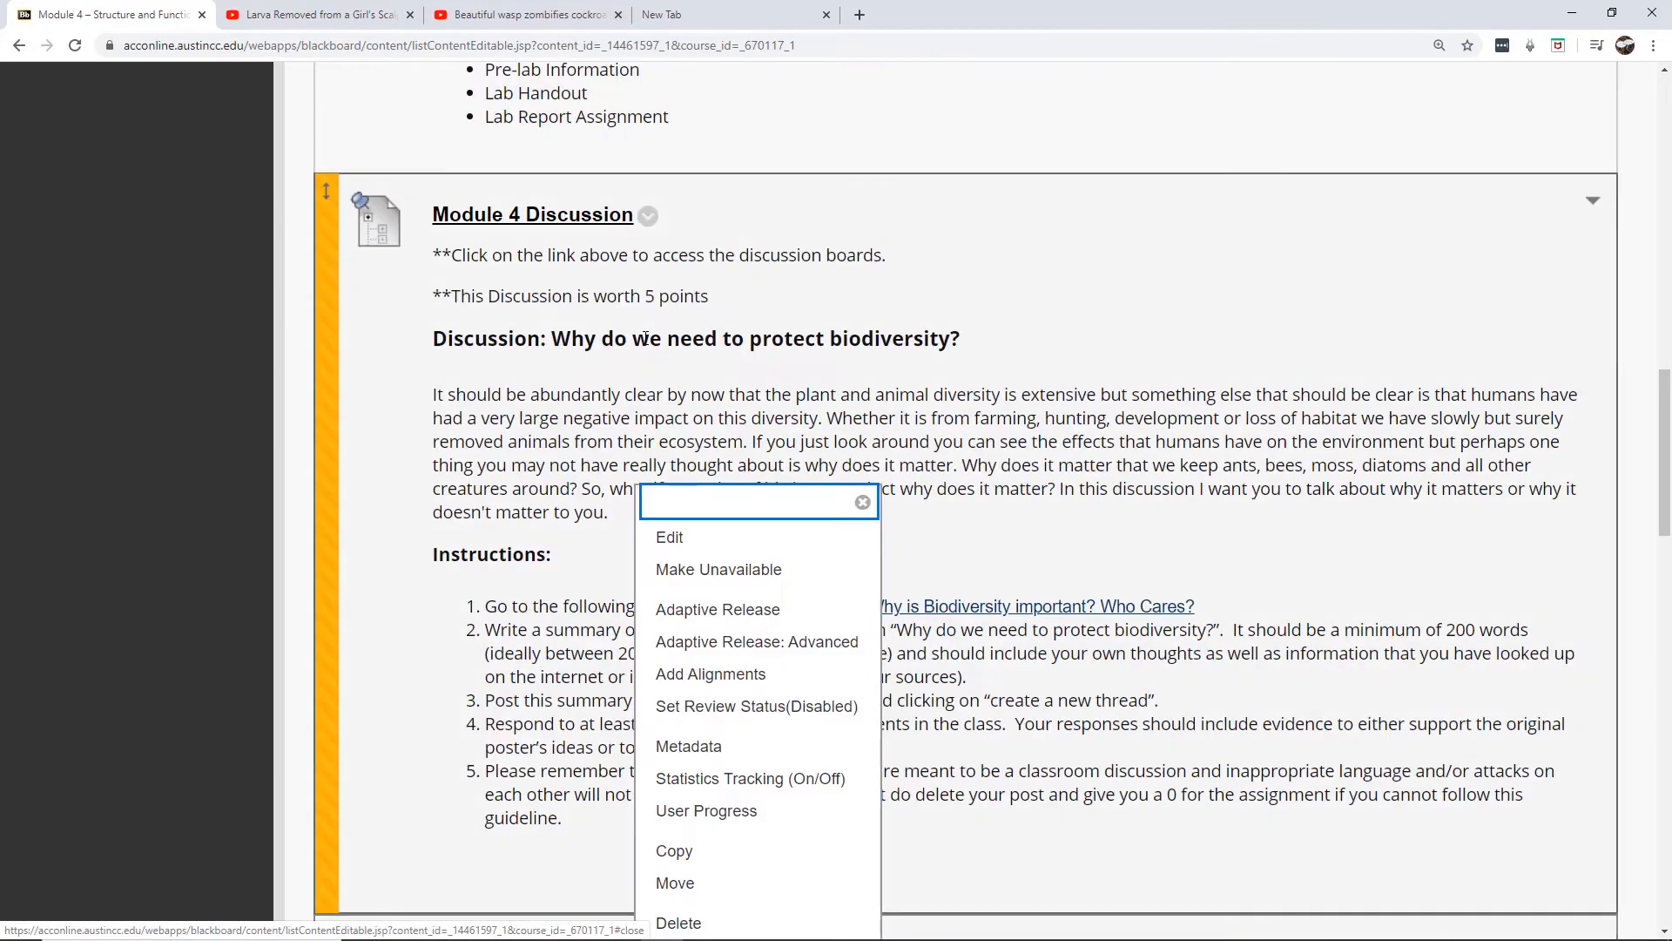
{"action": "left_click", "coordinate": [680, 921]}
{"action": "left_click", "coordinate": [919, 139]}
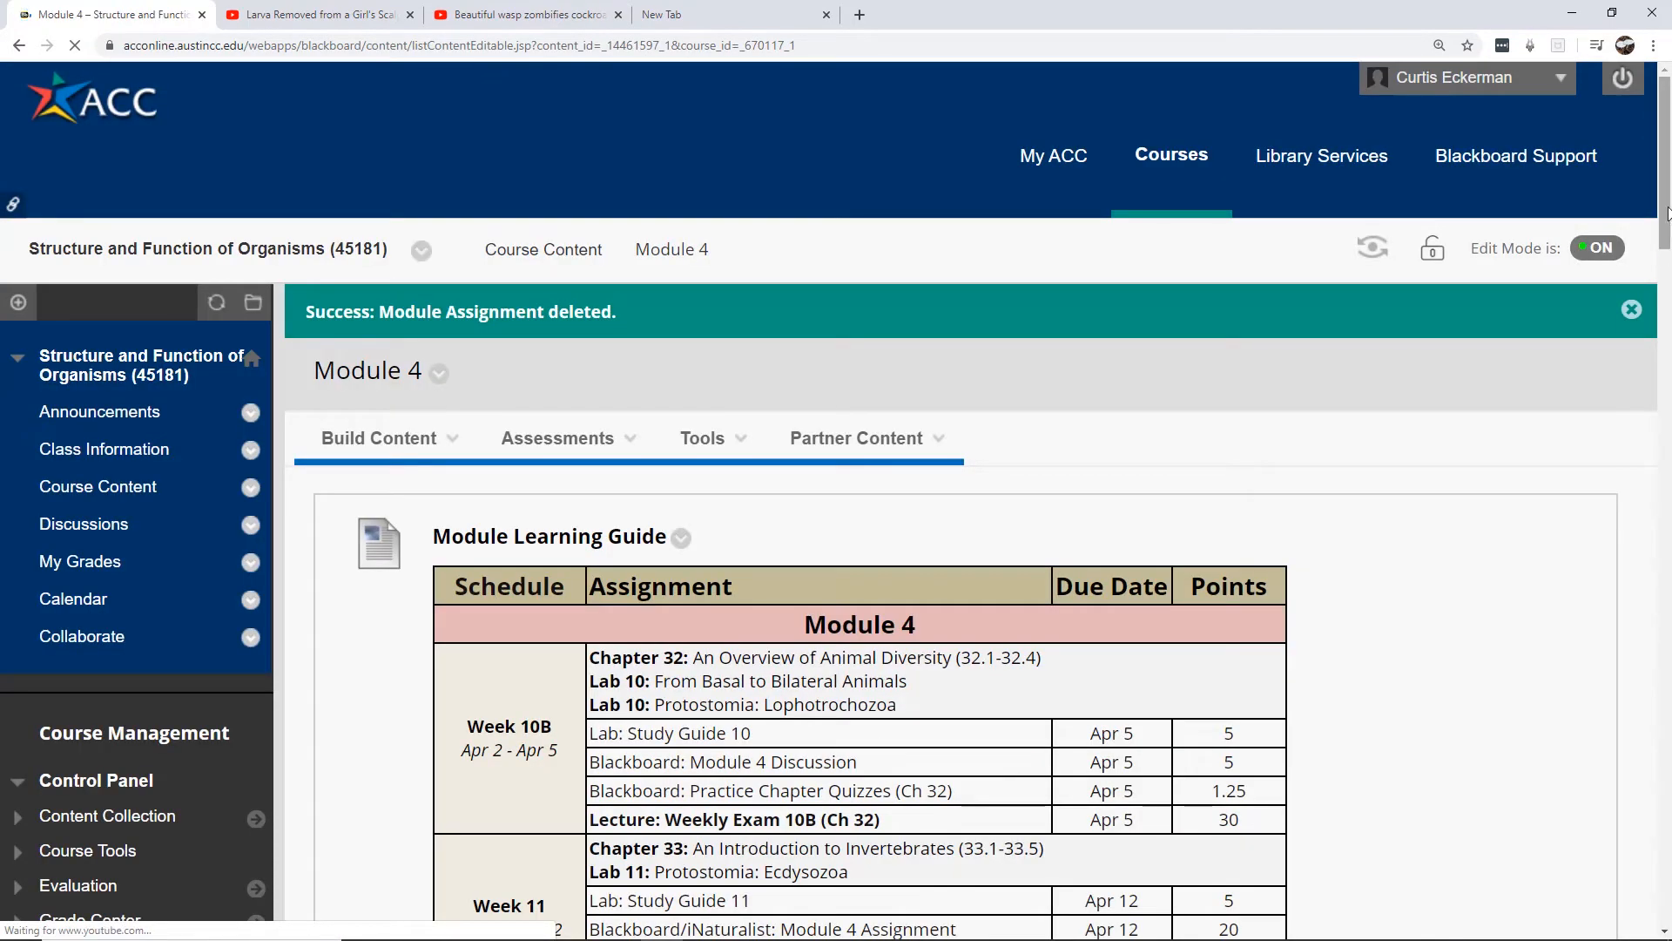
Look over the Module 4 folder's items with the page zoom reduced to 110%.
{"action": "left_click_drag", "start_coordinate": [1669, 138], "coordinate": [1670, 233]}
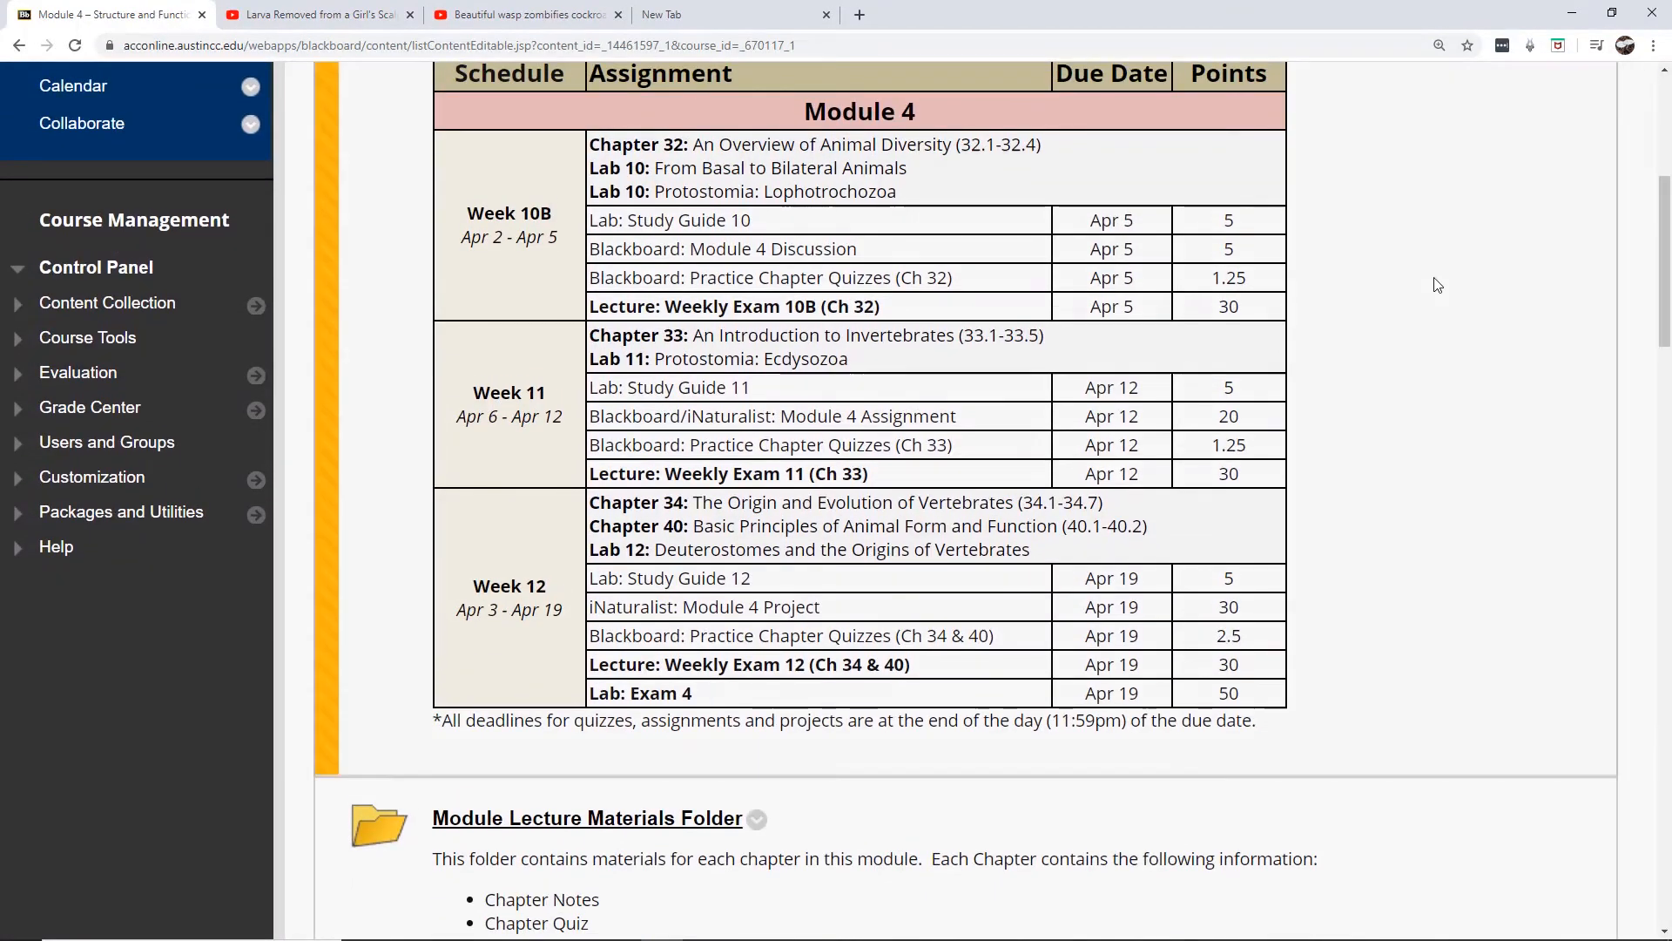
{"action": "scroll", "coordinate": [1090, 349], "scroll_direction": "down", "scroll_amount": 5}
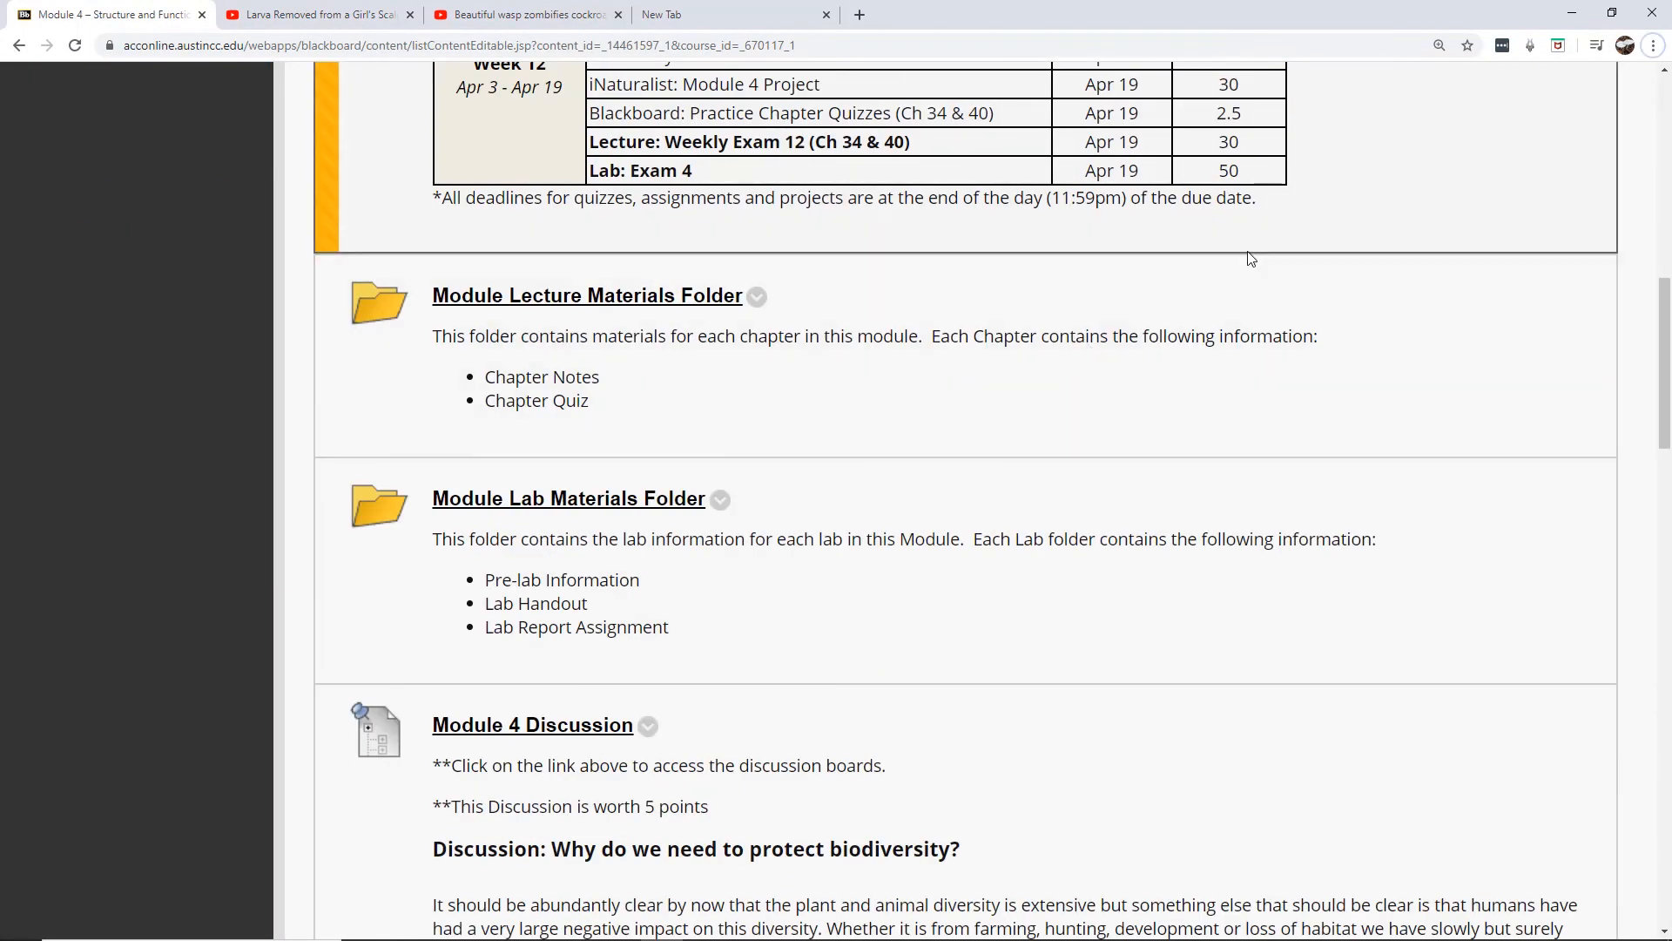
{"action": "key", "text": "ctrl+minus"}
{"action": "key", "text": "ctrl+minus"}
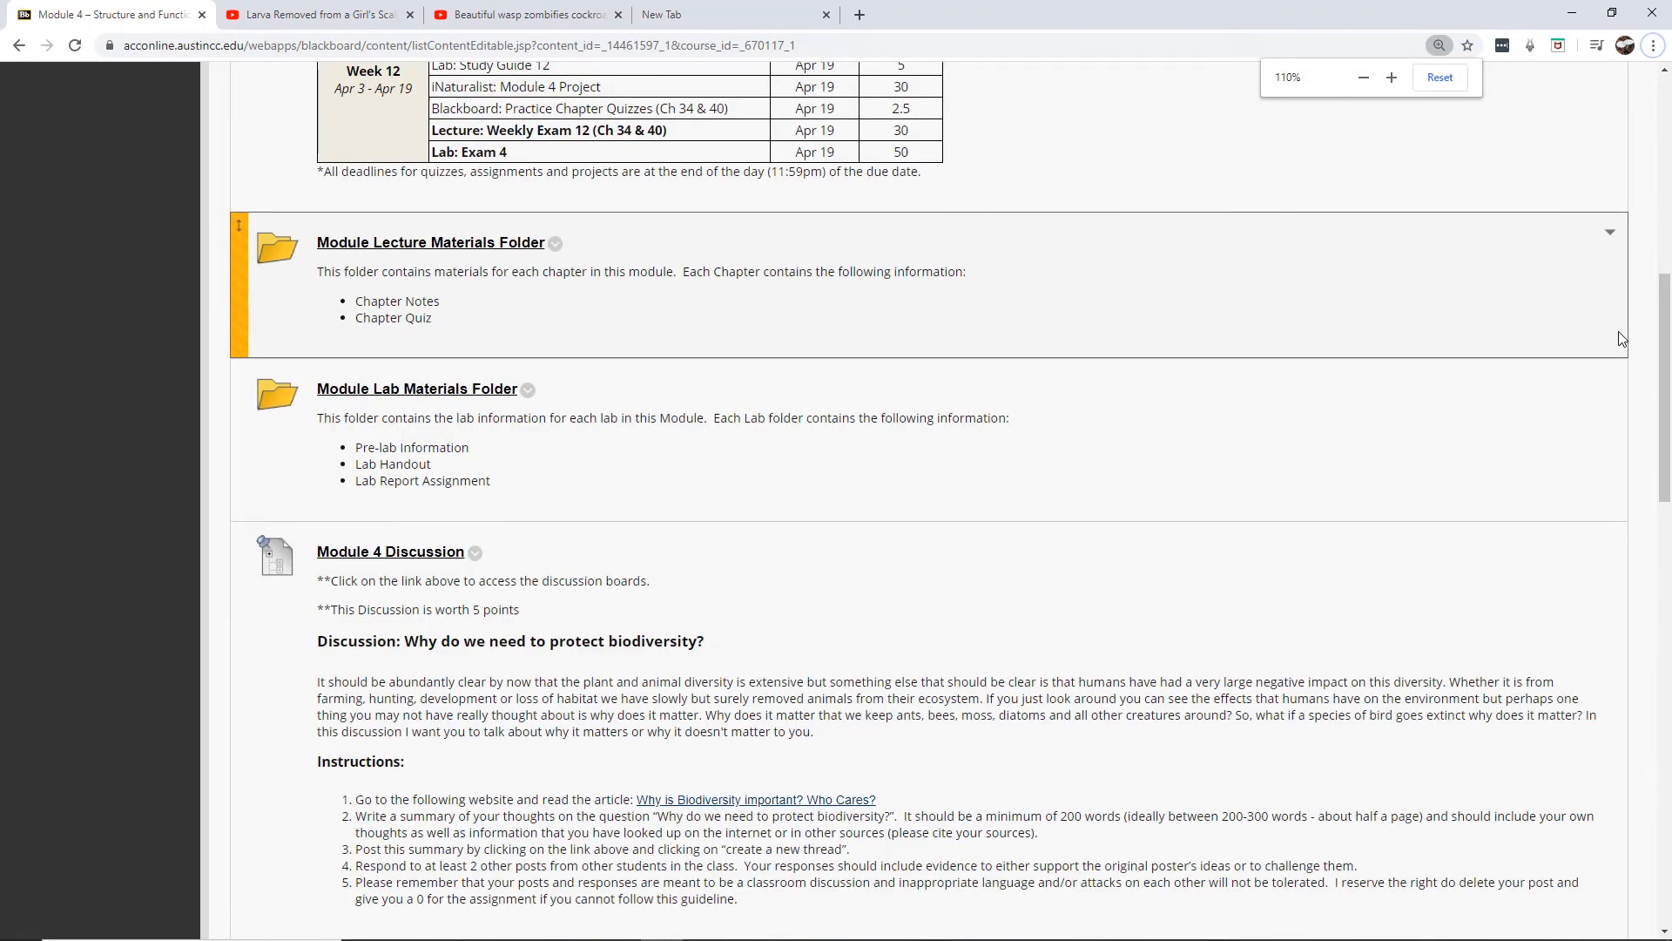
{"action": "left_click_drag", "start_coordinate": [1665, 333], "coordinate": [1669, 132]}
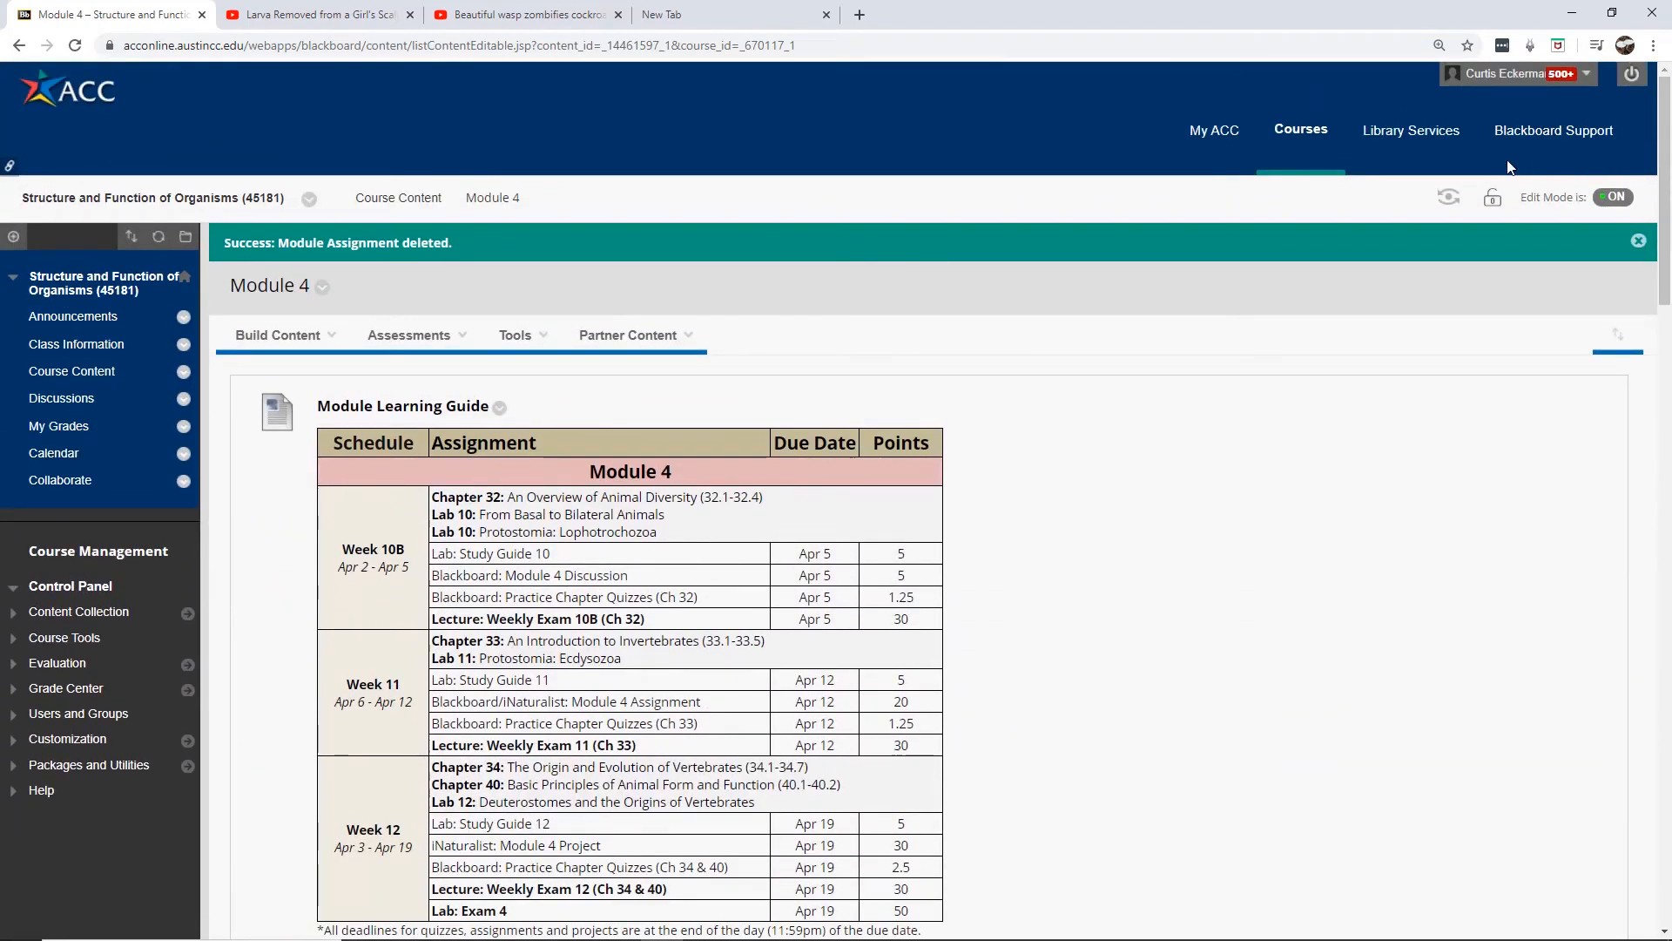
Turn on Student Preview for the course and open the Module 4 folder from the course content.
{"action": "left_click", "coordinate": [1448, 200]}
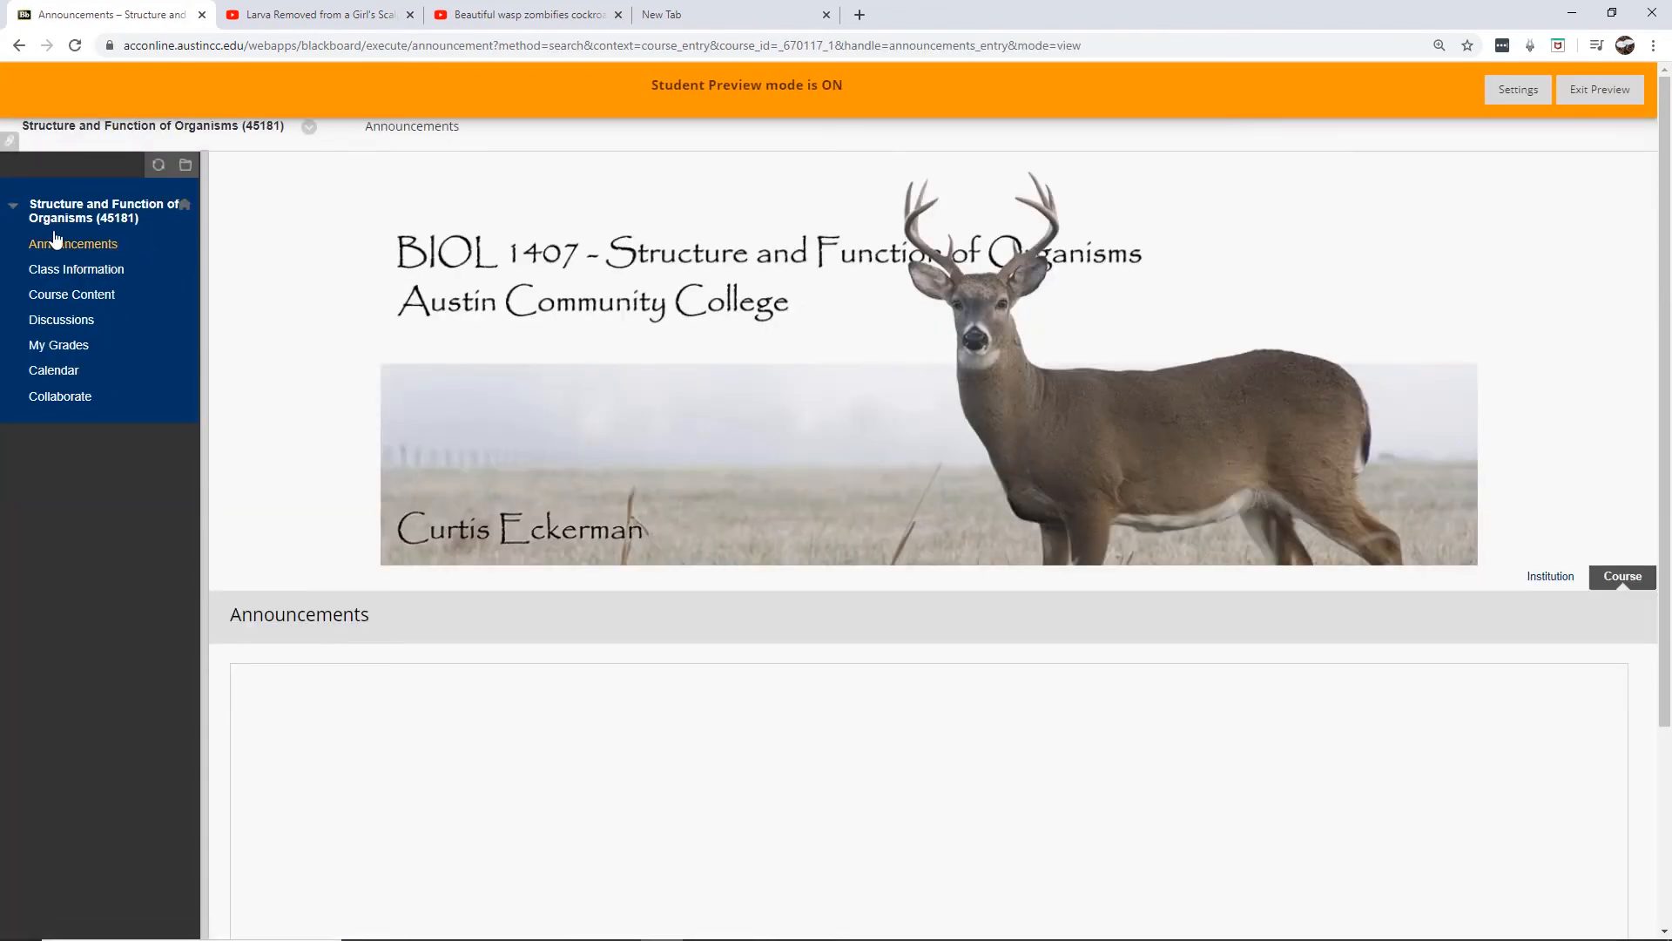
{"action": "left_click", "coordinate": [65, 296]}
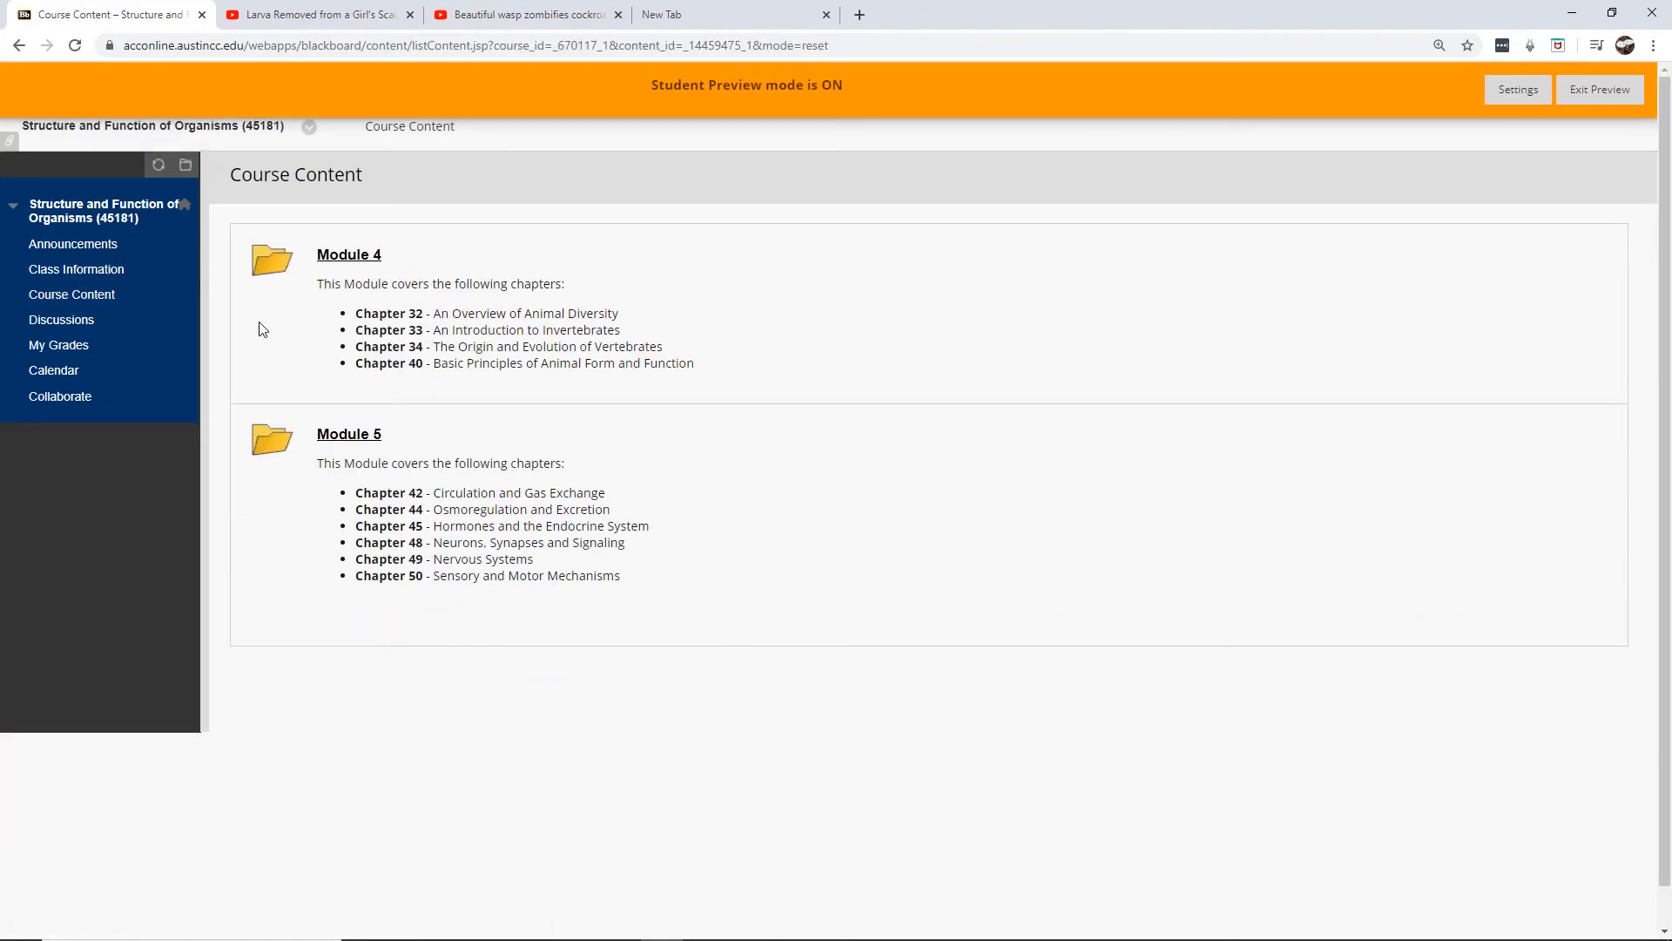
{"action": "left_click", "coordinate": [326, 257]}
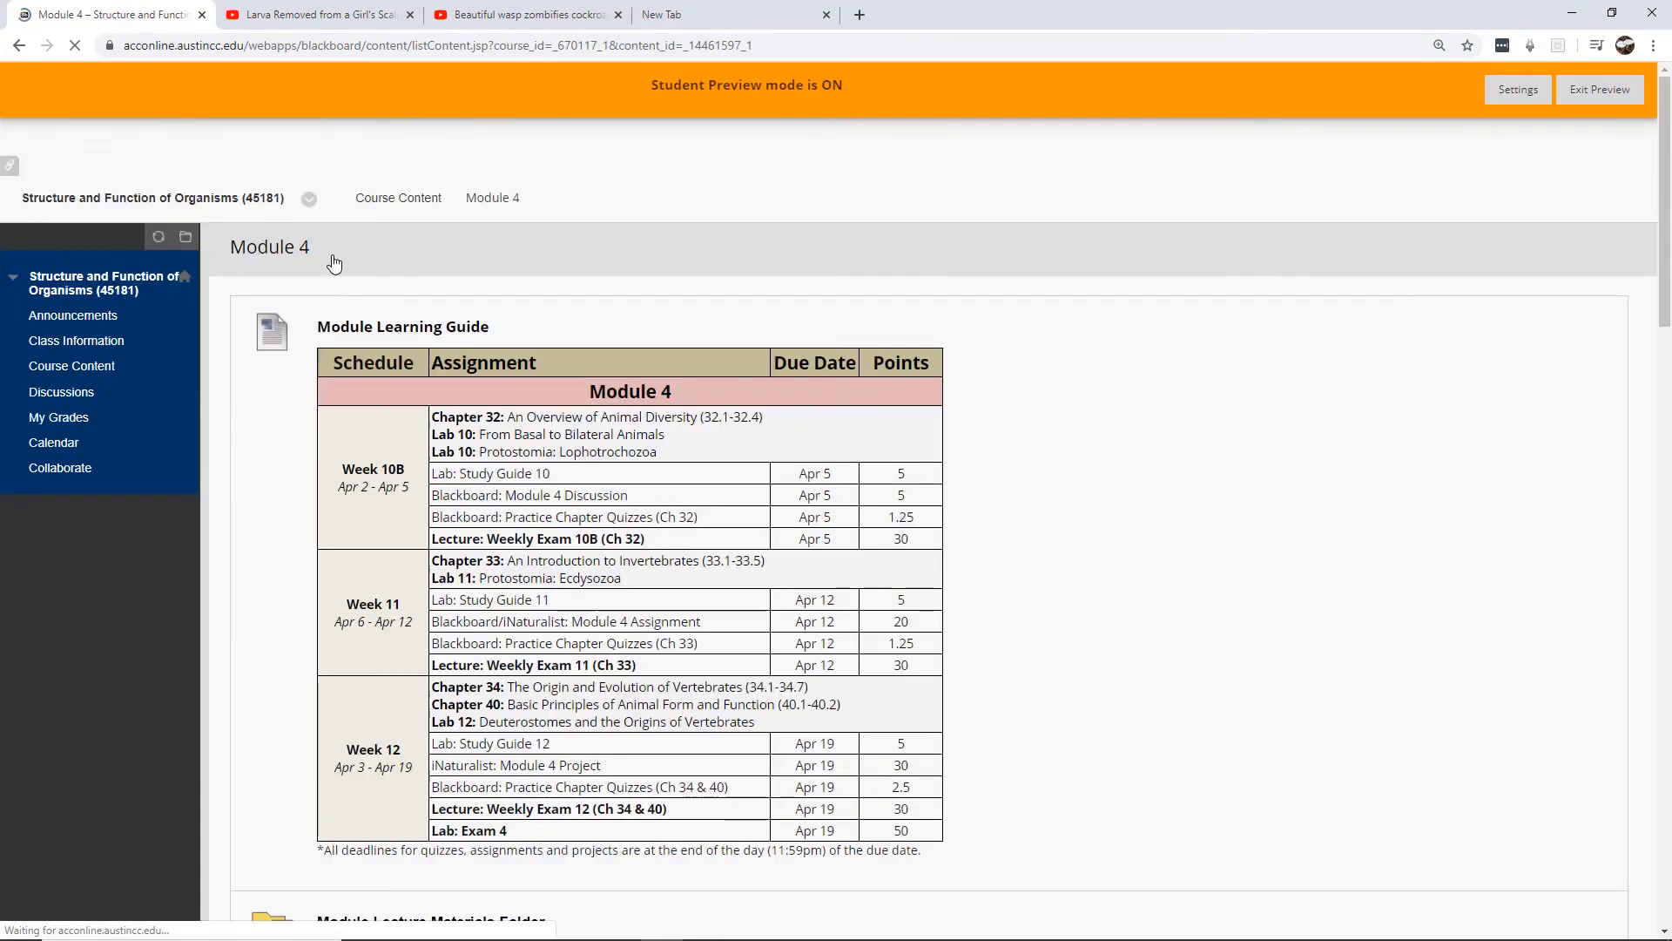
Test the embedded "Larva Removed from a Girl's Scalp" video in the Module 4 Assignment by playing and pausing it, and dismiss its video suggestions.
{"action": "left_click_drag", "start_coordinate": [1667, 198], "coordinate": [1671, 619]}
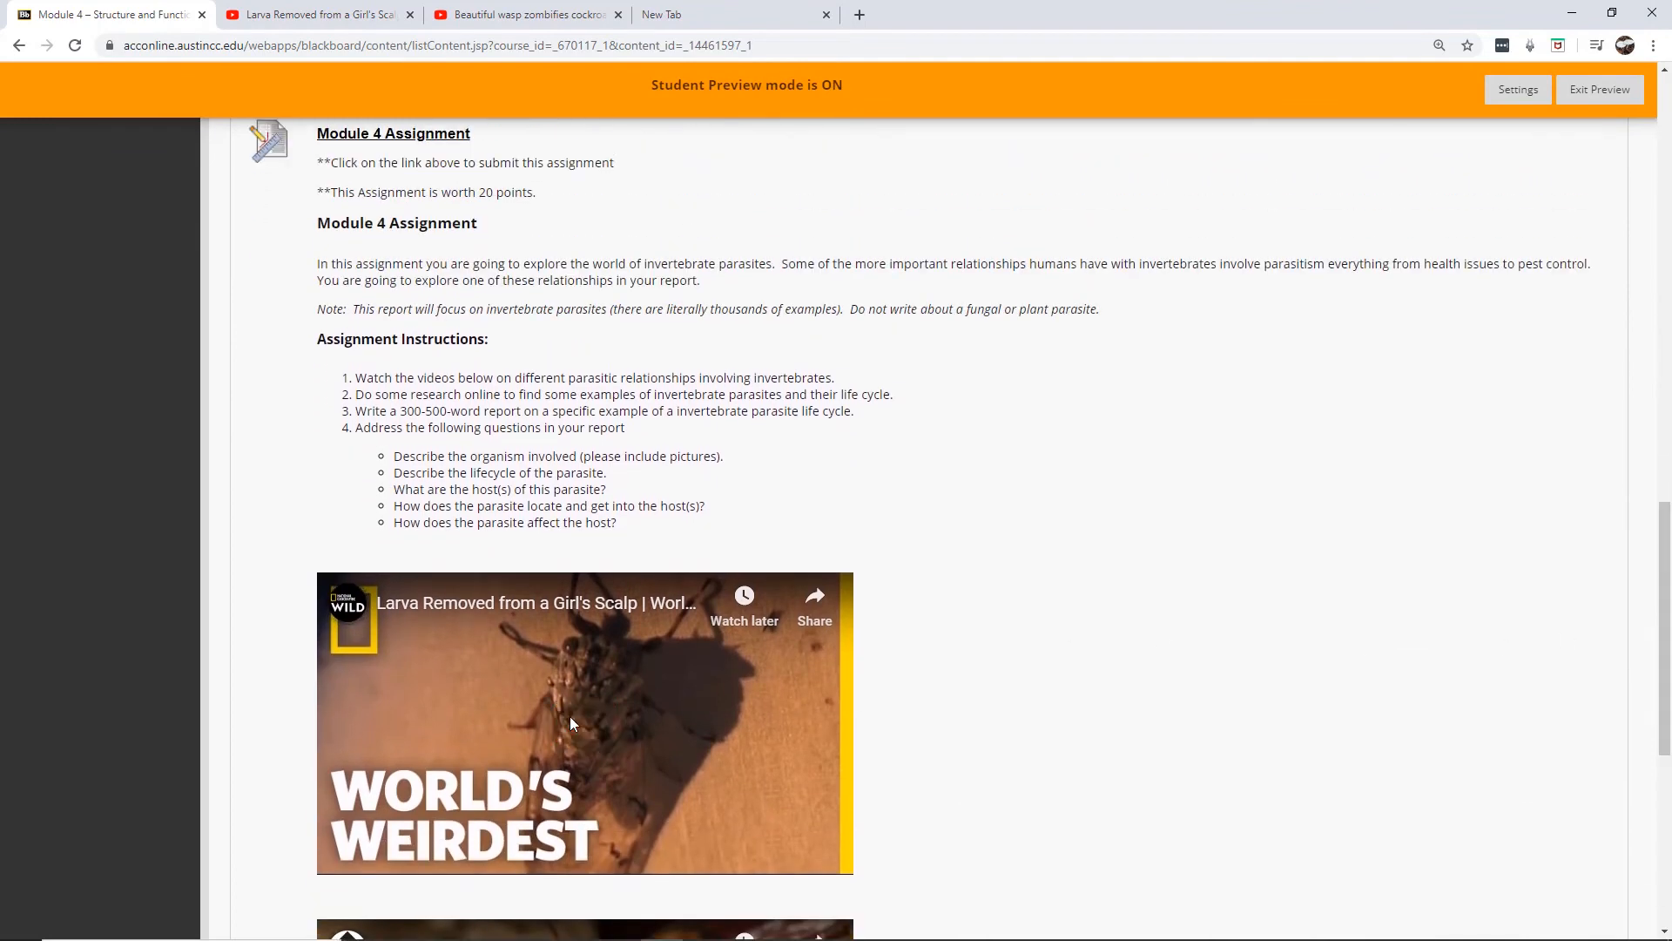
{"action": "left_click", "coordinate": [570, 716]}
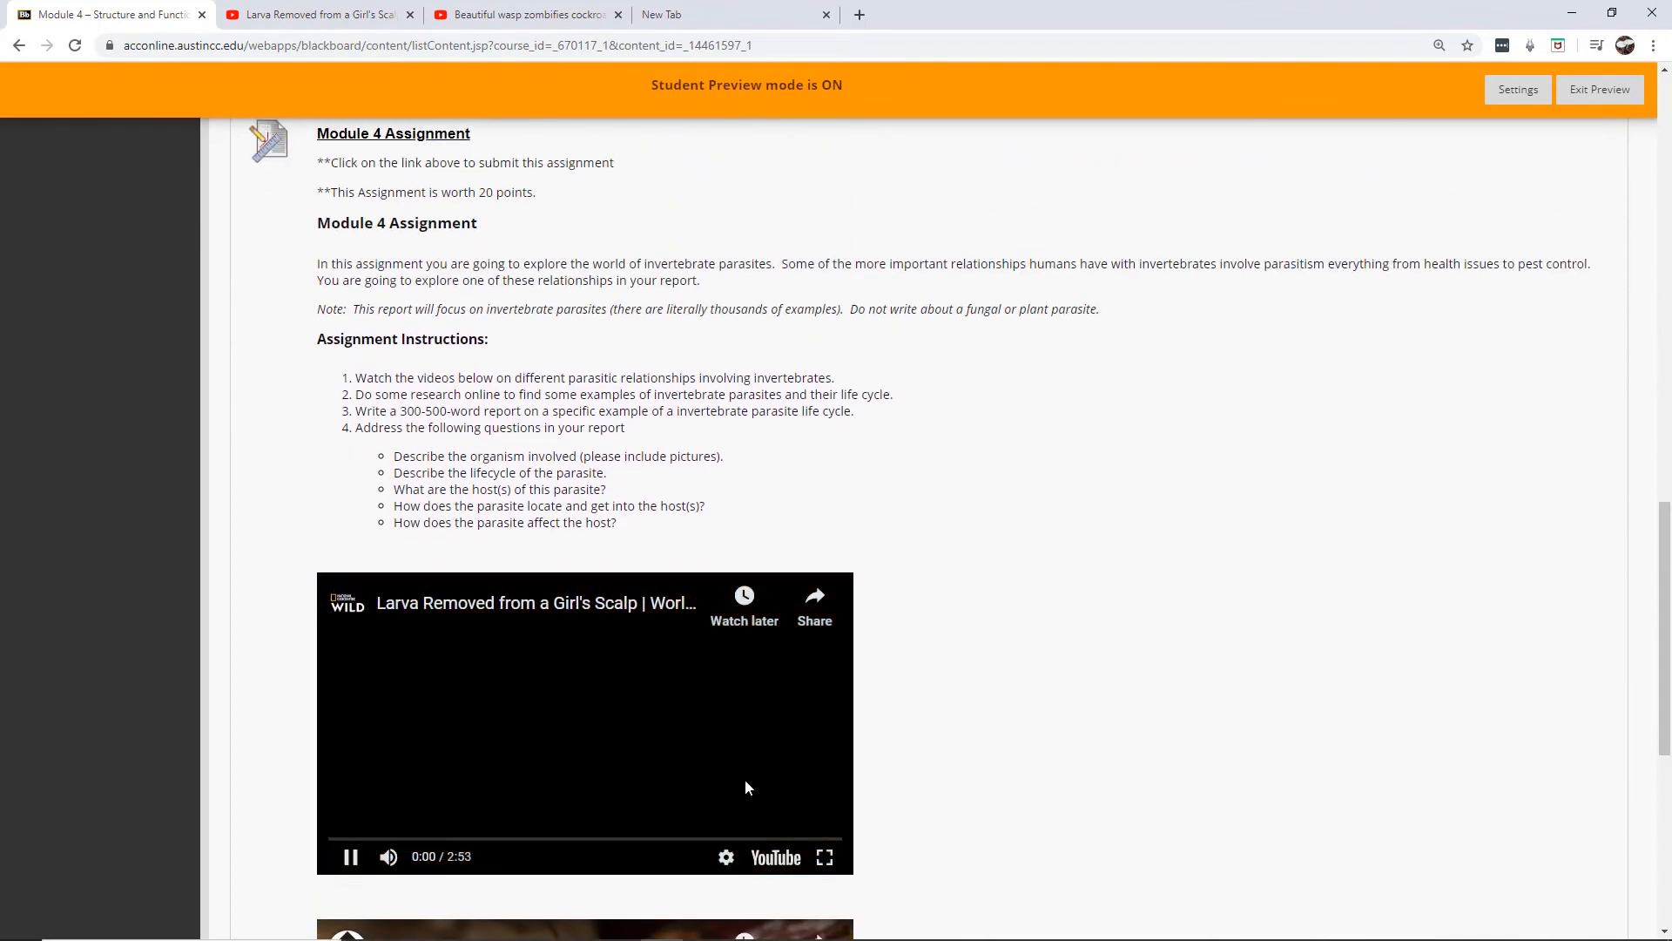
{"action": "left_click", "coordinate": [350, 857]}
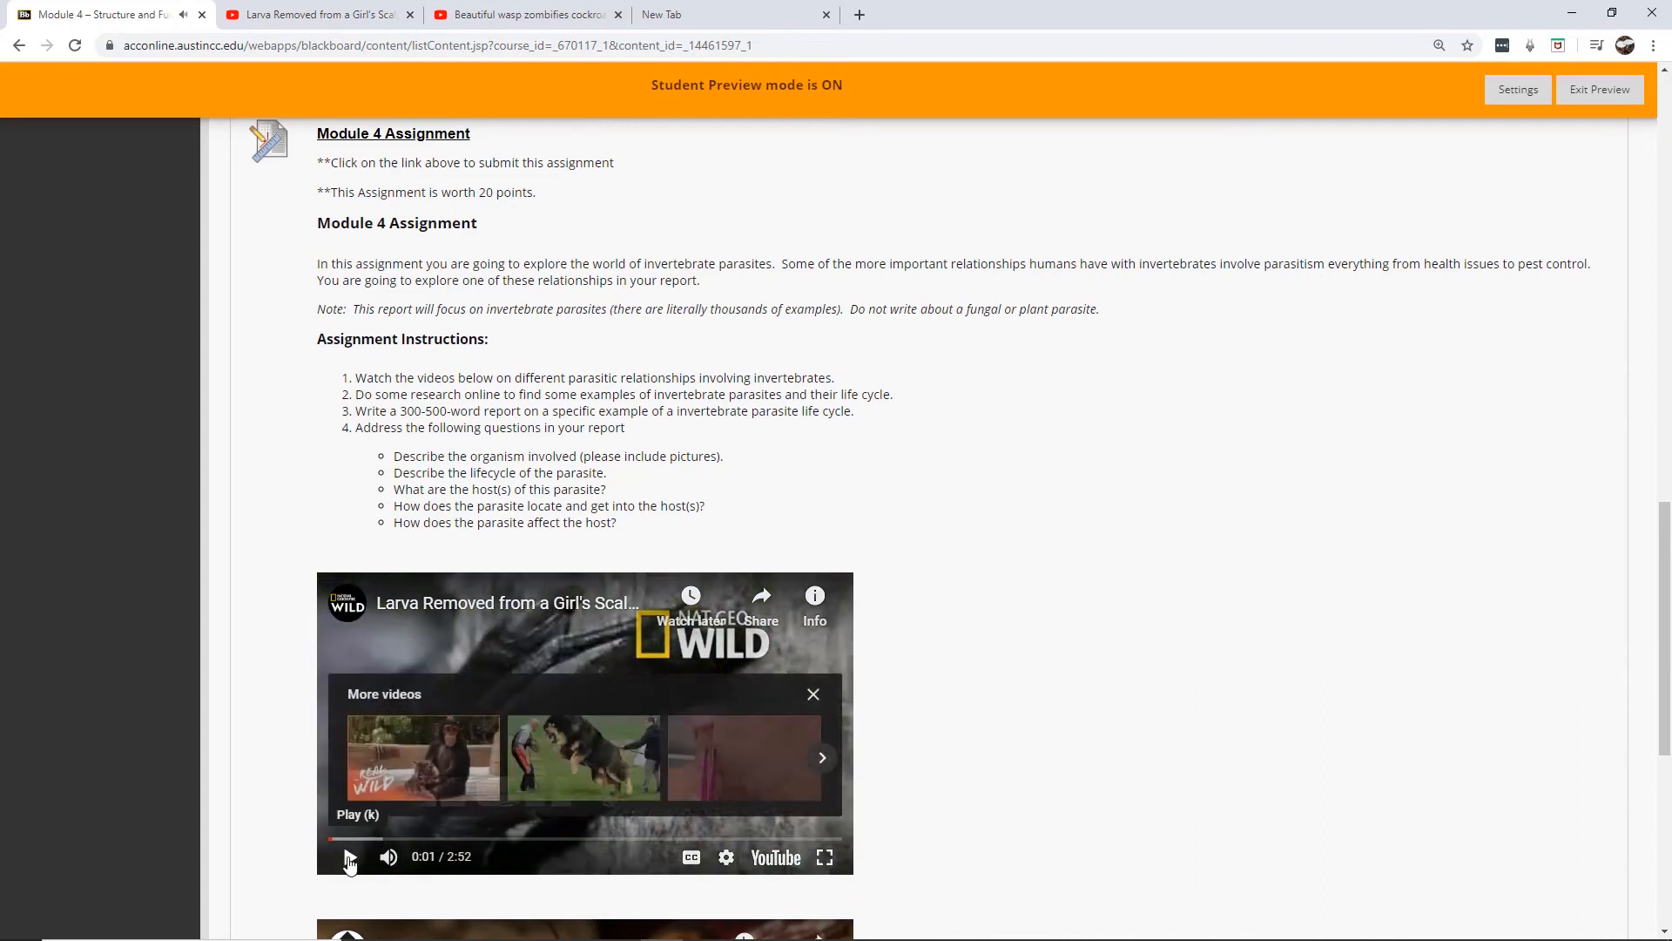
{"action": "left_click", "coordinate": [812, 704]}
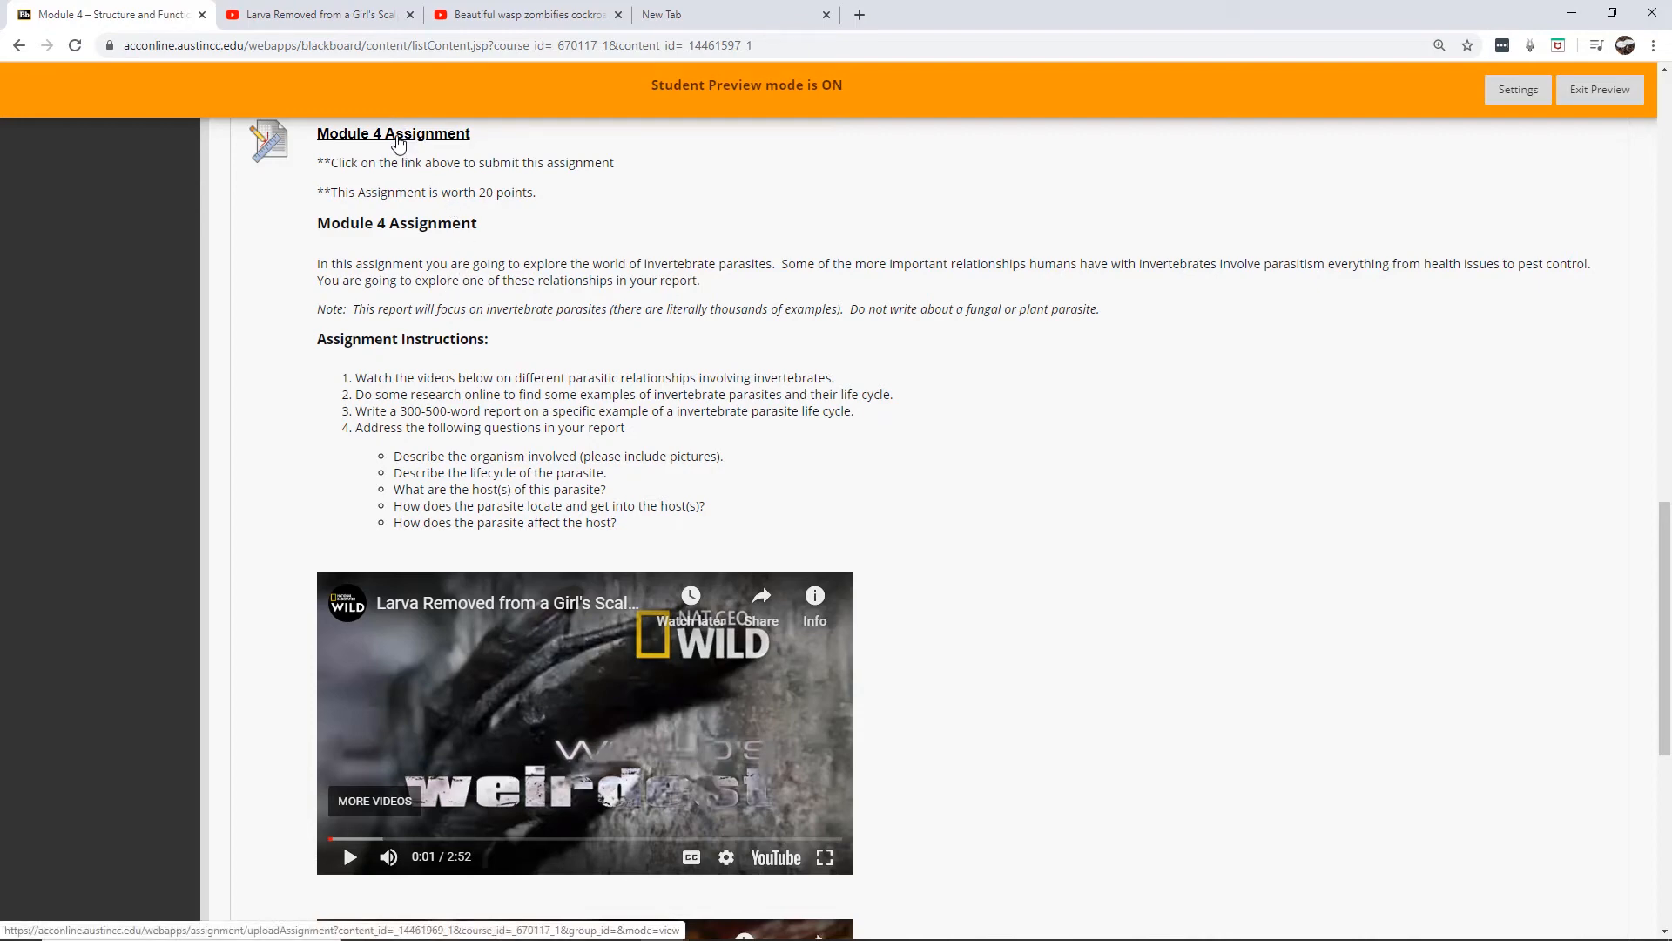
Open the Module 4 Assignment's upload page and write "This is my report." as the text submission.
{"action": "left_click", "coordinate": [398, 138]}
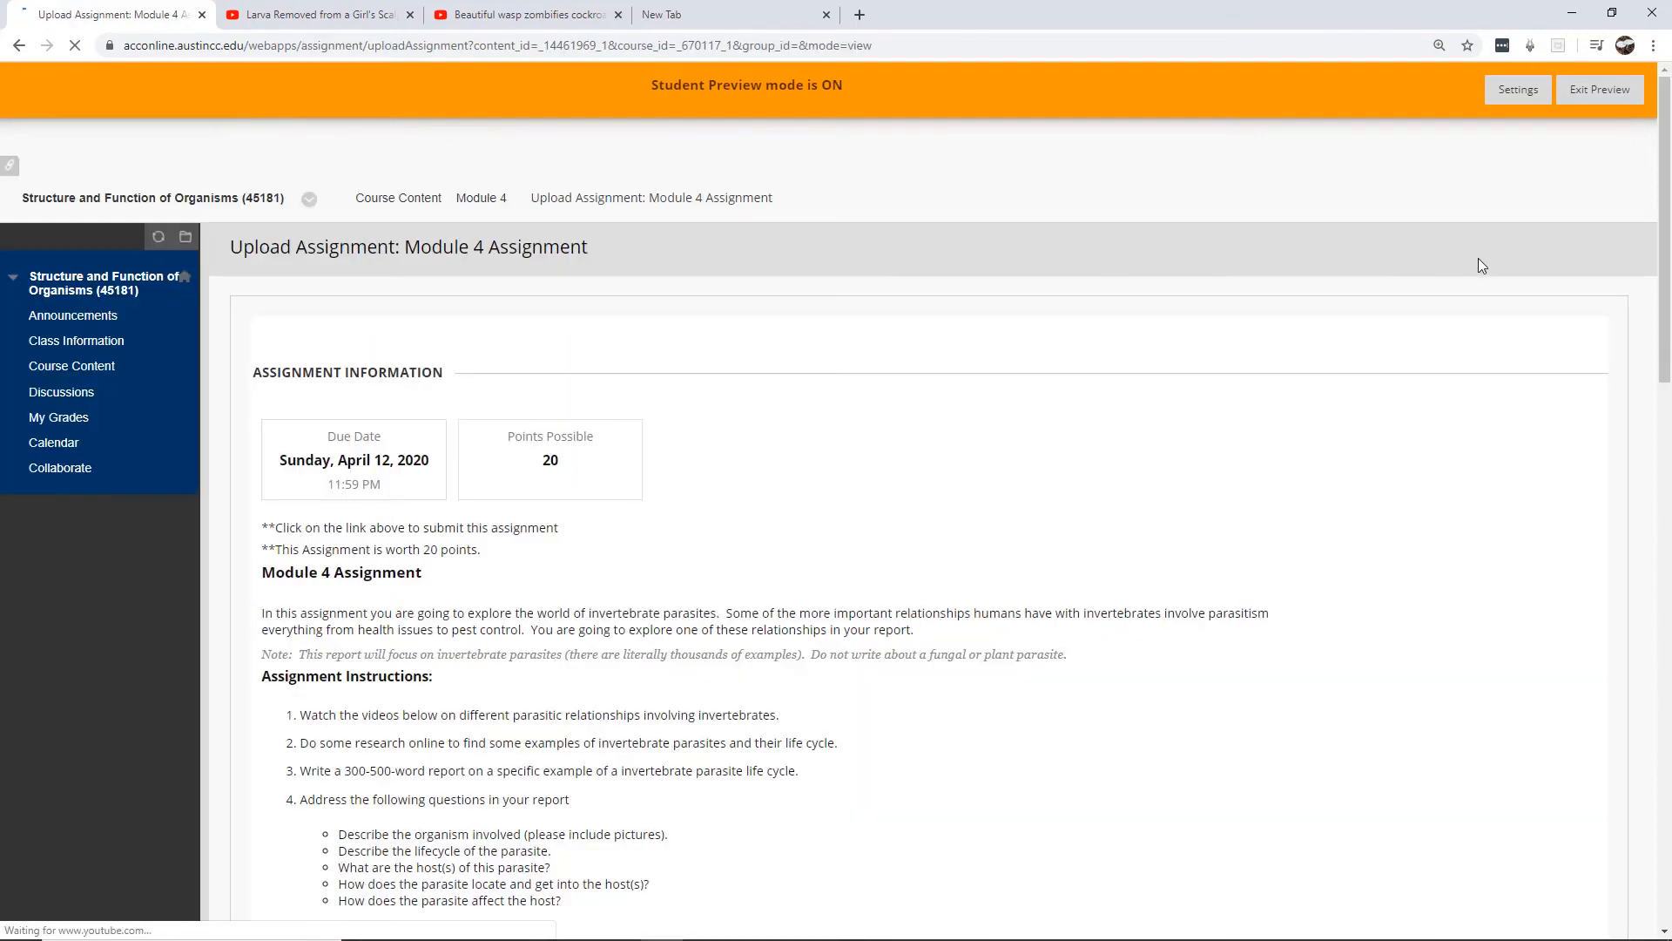
{"action": "scroll", "coordinate": [1655, 261], "scroll_direction": "down", "scroll_amount": 2}
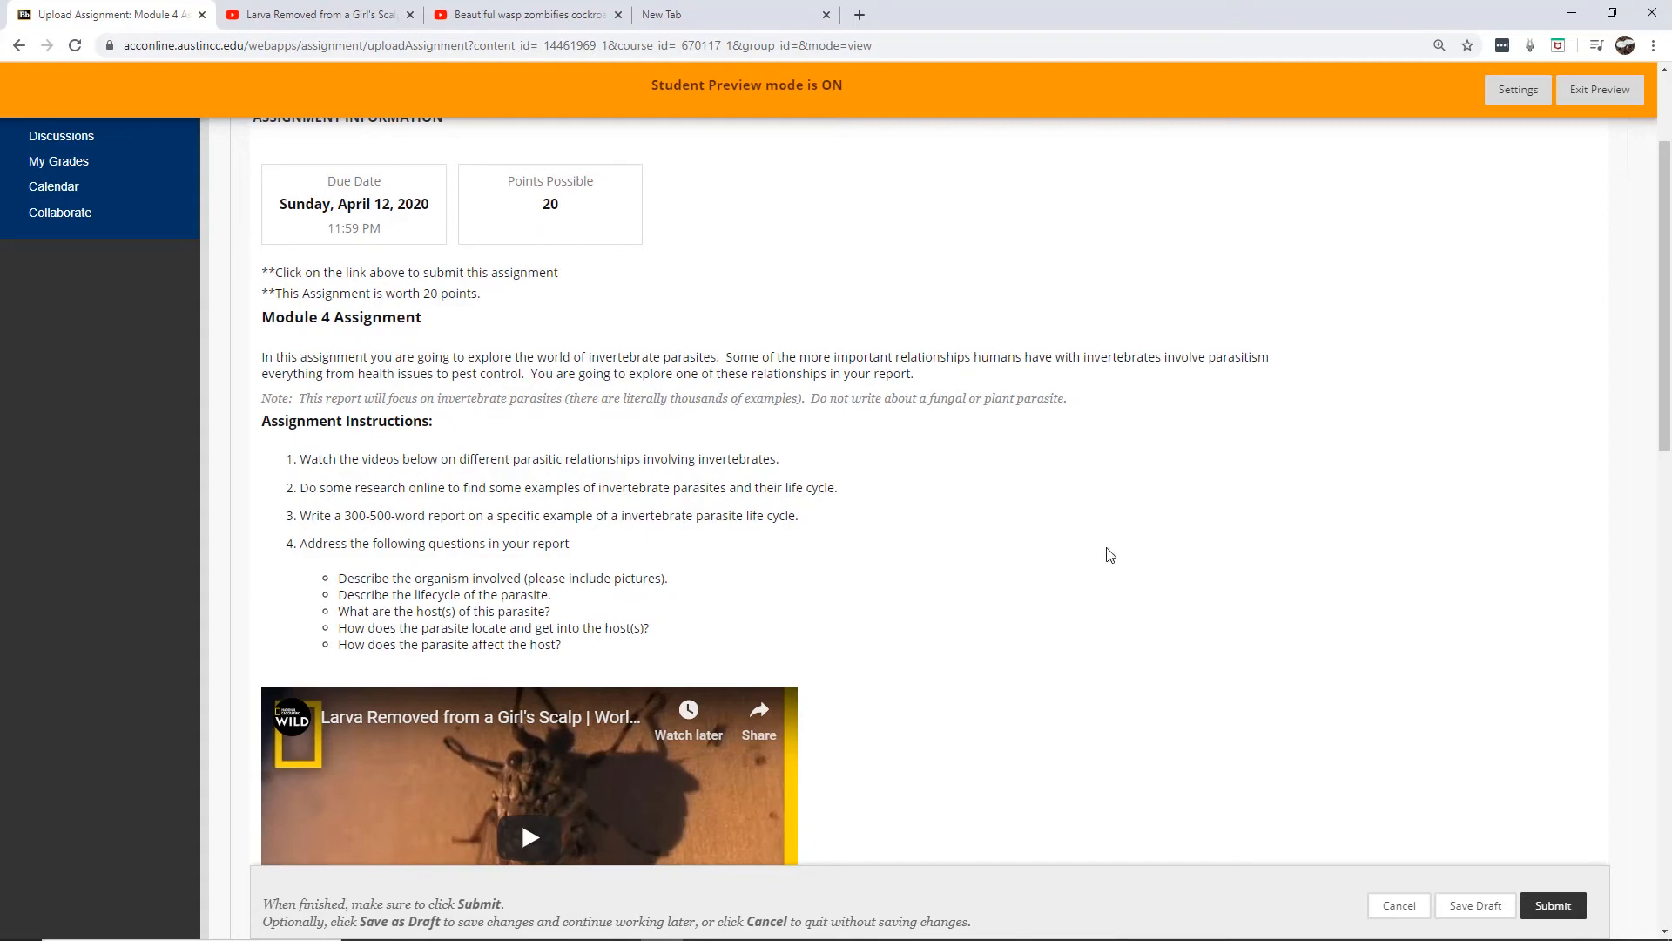
{"action": "left_click_drag", "start_coordinate": [1663, 348], "coordinate": [1645, 721]}
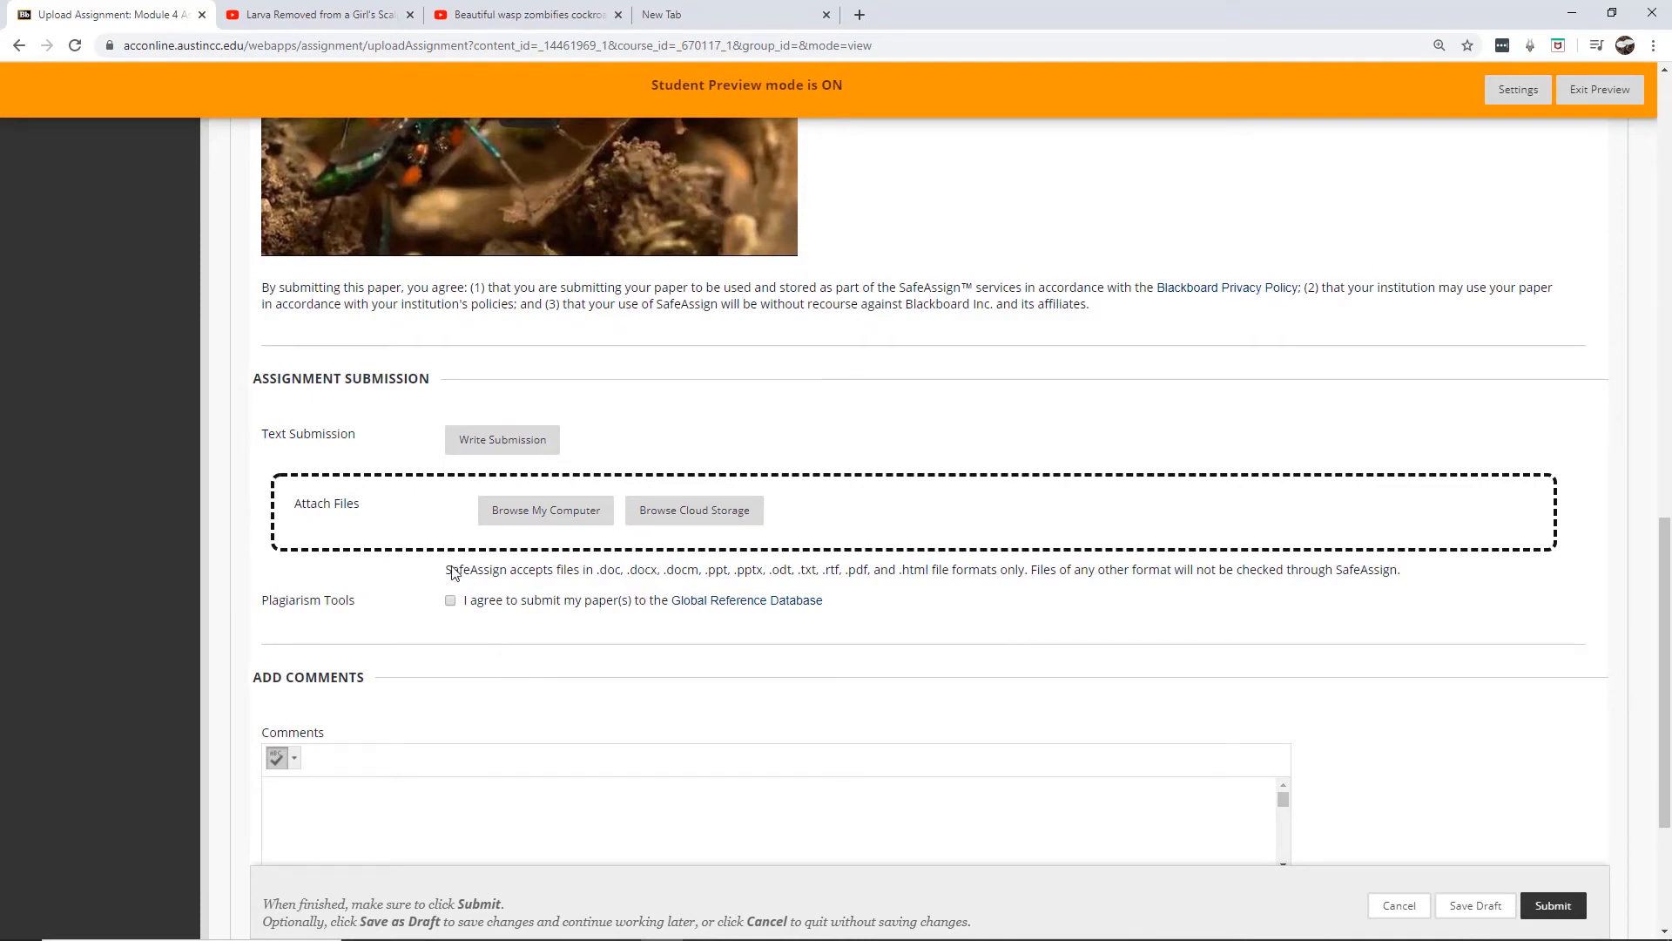
{"action": "left_click", "coordinate": [505, 440]}
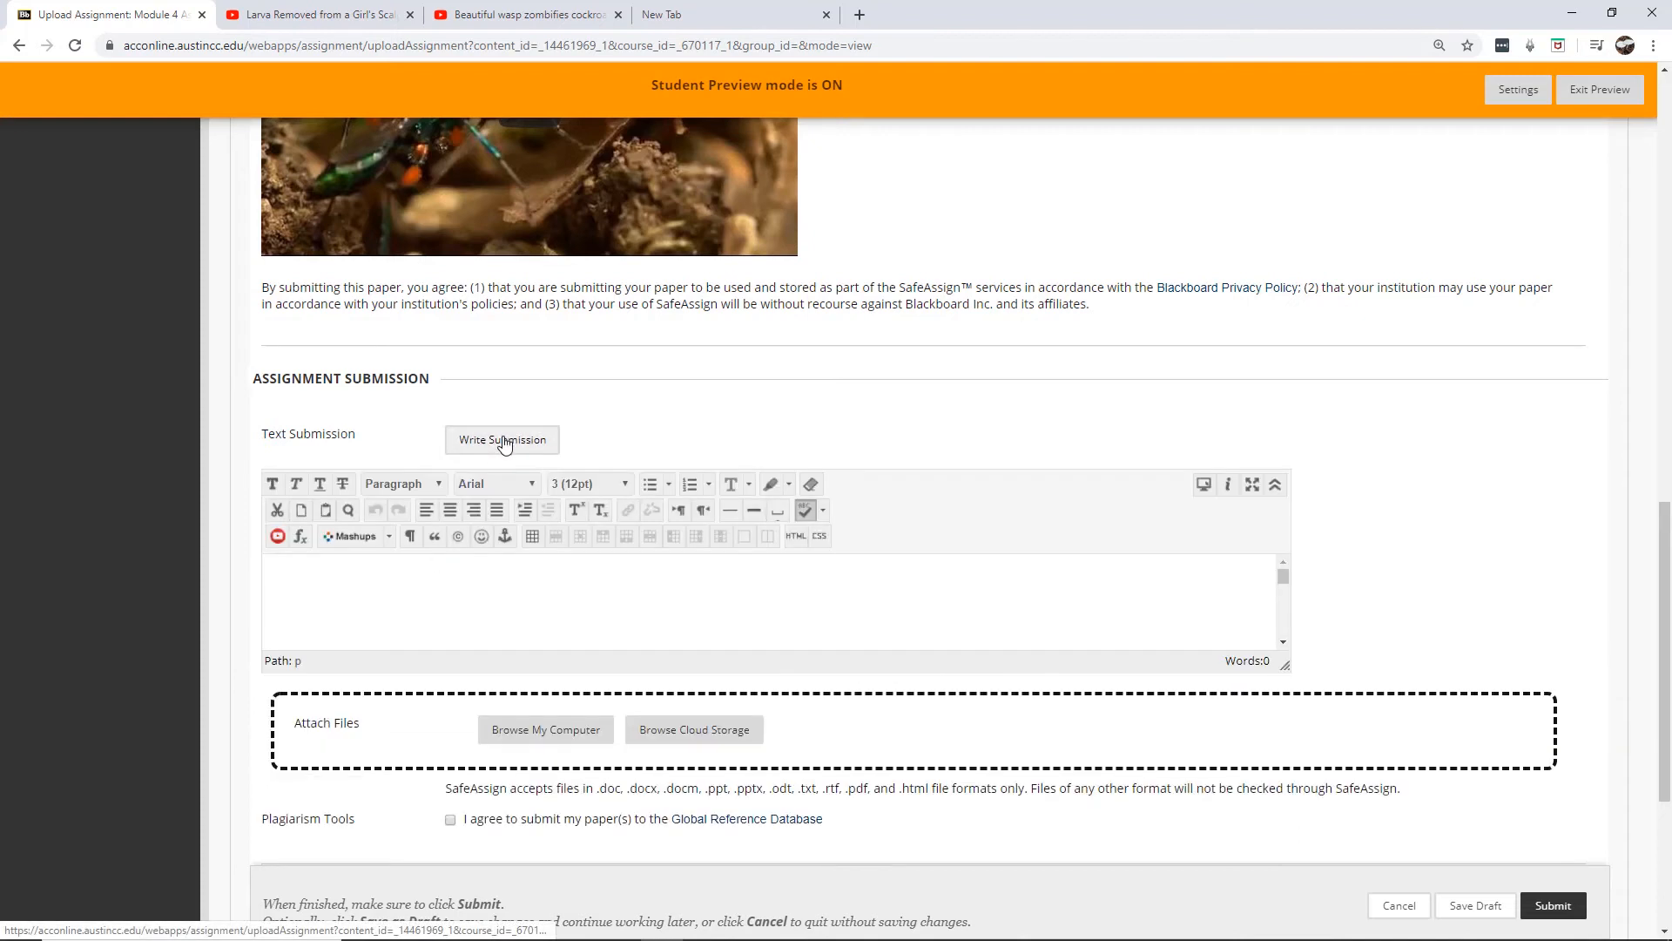
{"action": "left_click", "coordinate": [494, 607]}
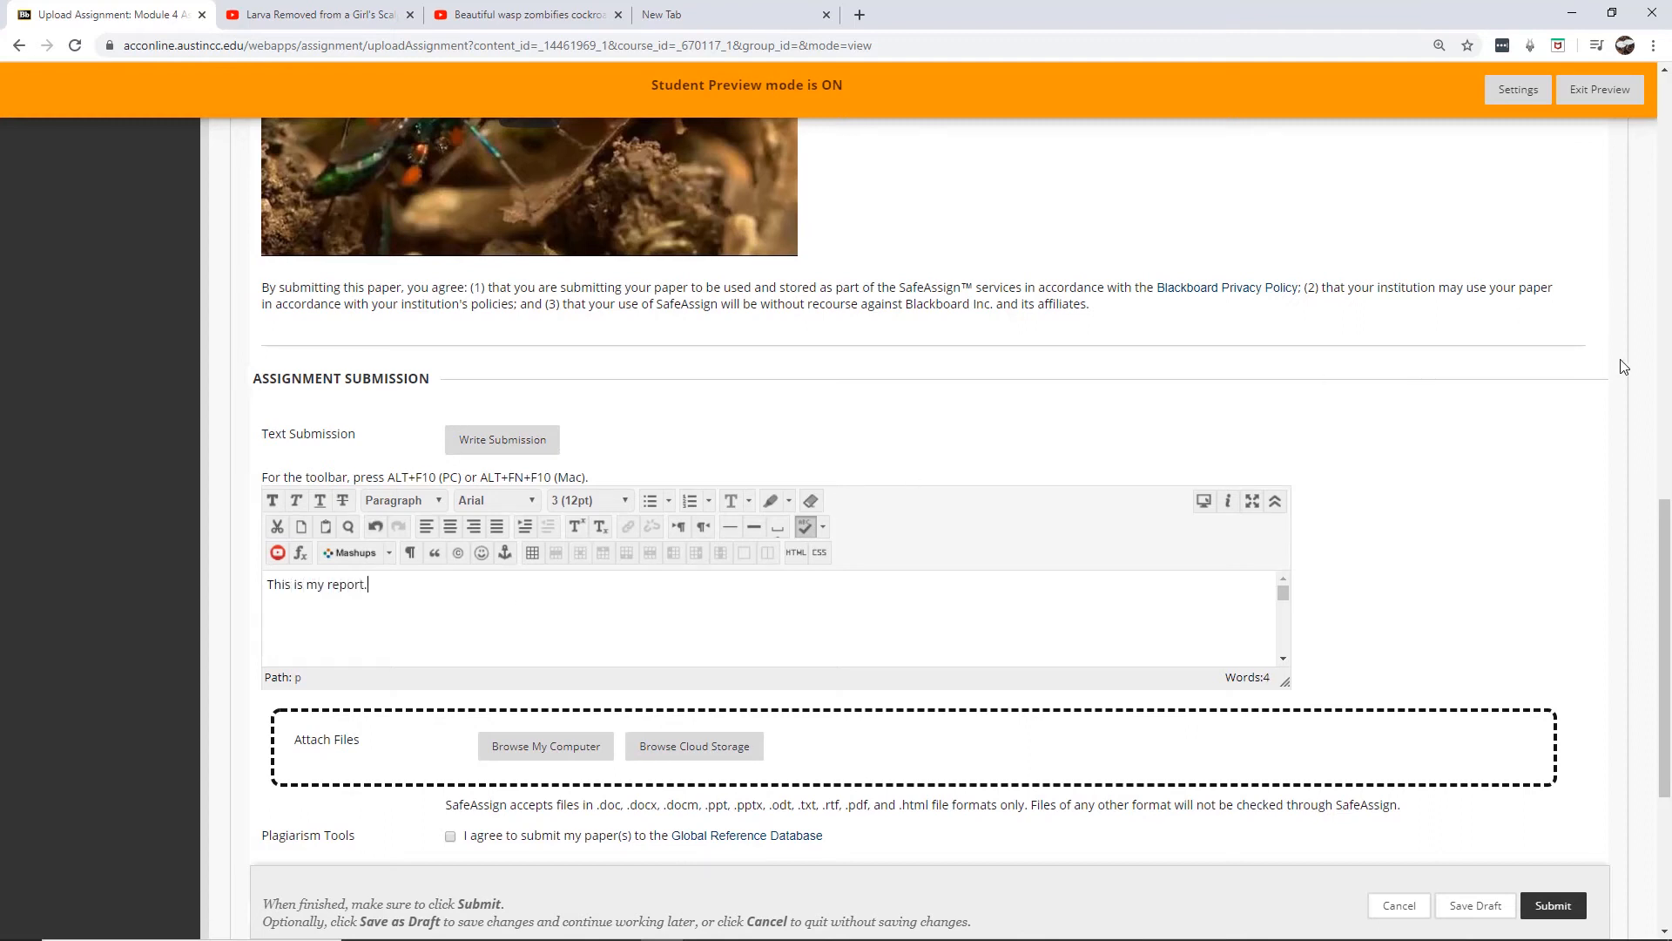
Highlight the note on SafeAssign's accepted file formats and agree to submit the paper to the Global Reference Database.
{"action": "left_click_drag", "start_coordinate": [1661, 523], "coordinate": [1664, 590]}
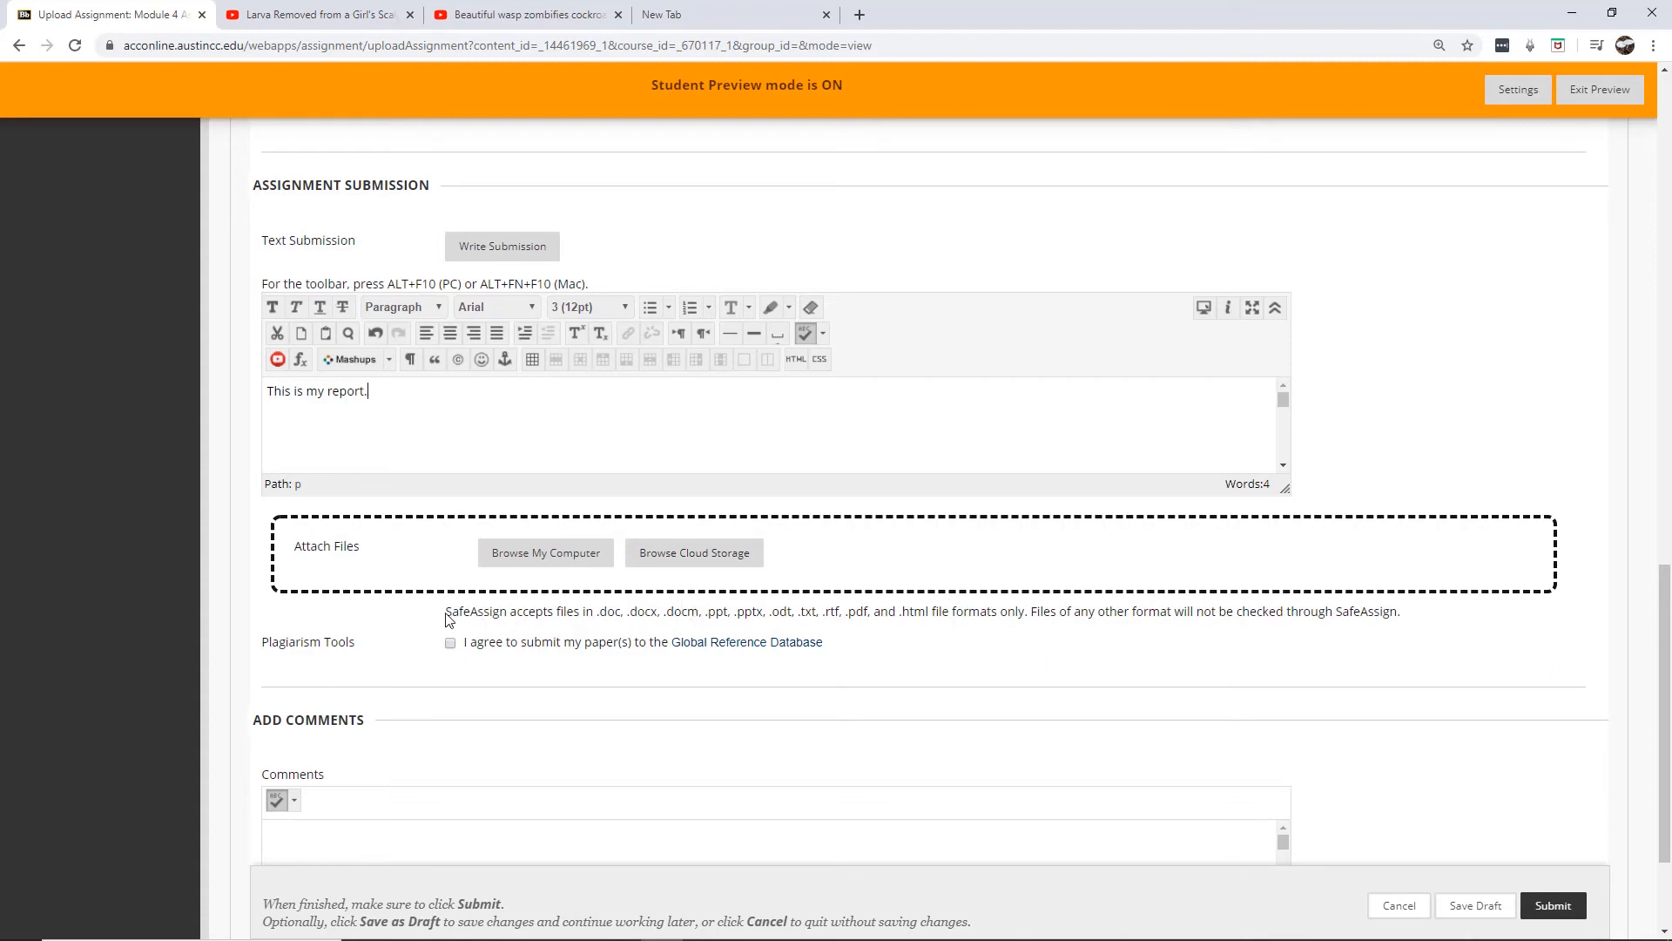
{"action": "left_click_drag", "start_coordinate": [446, 619], "coordinate": [1402, 627]}
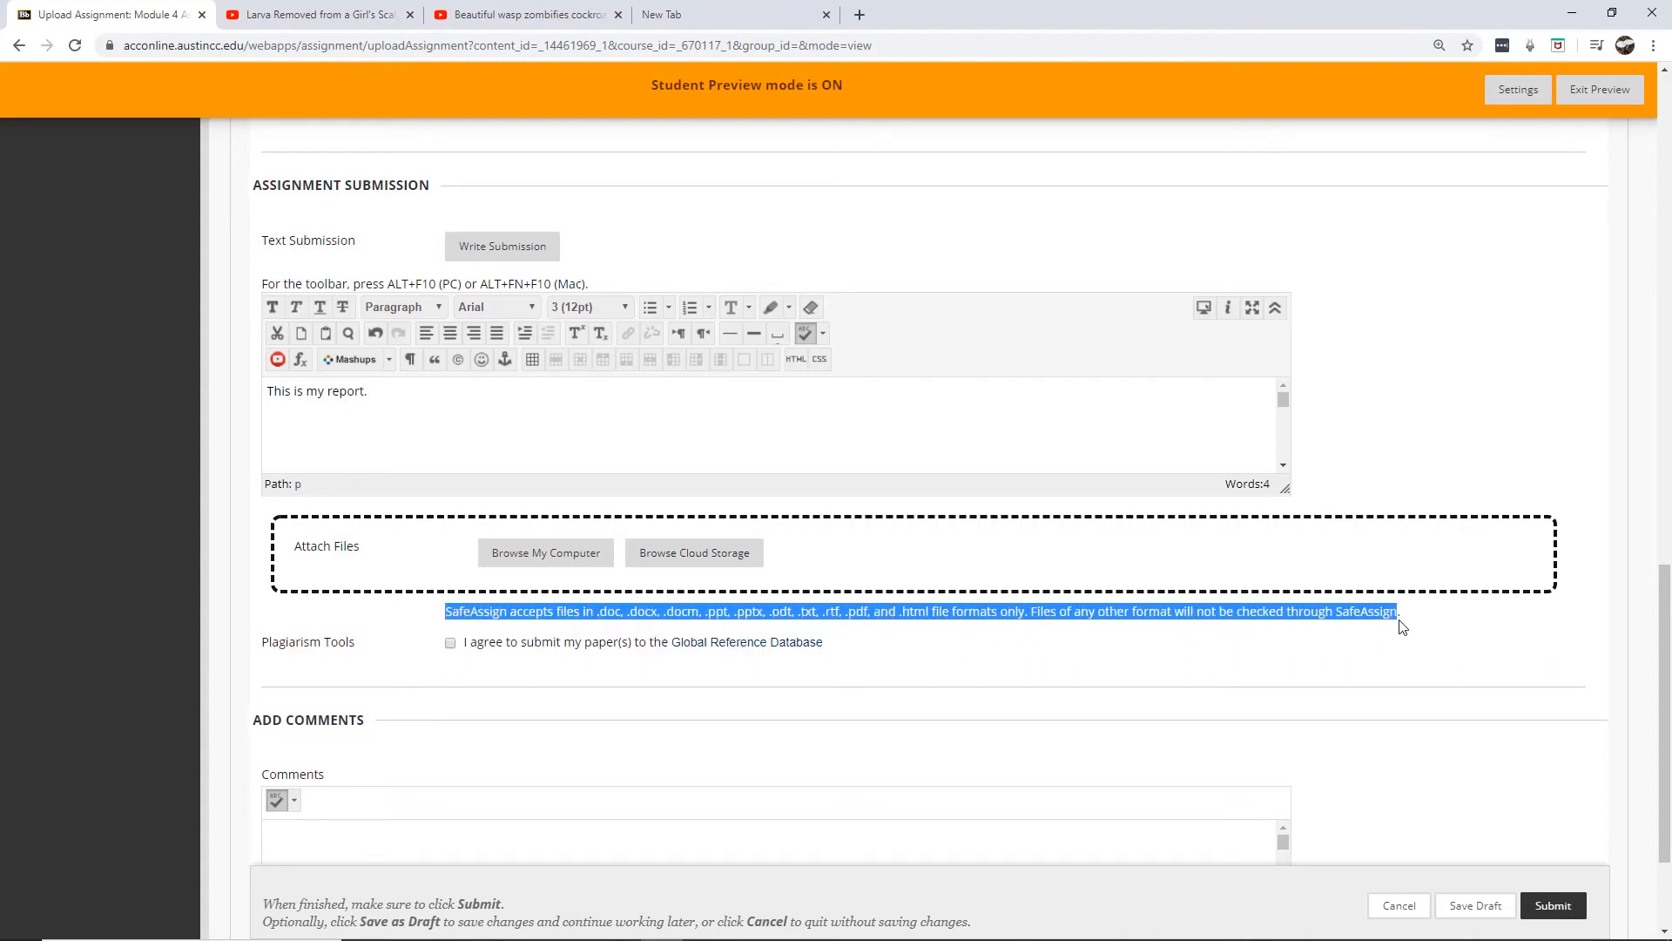
{"action": "left_click", "coordinate": [877, 683]}
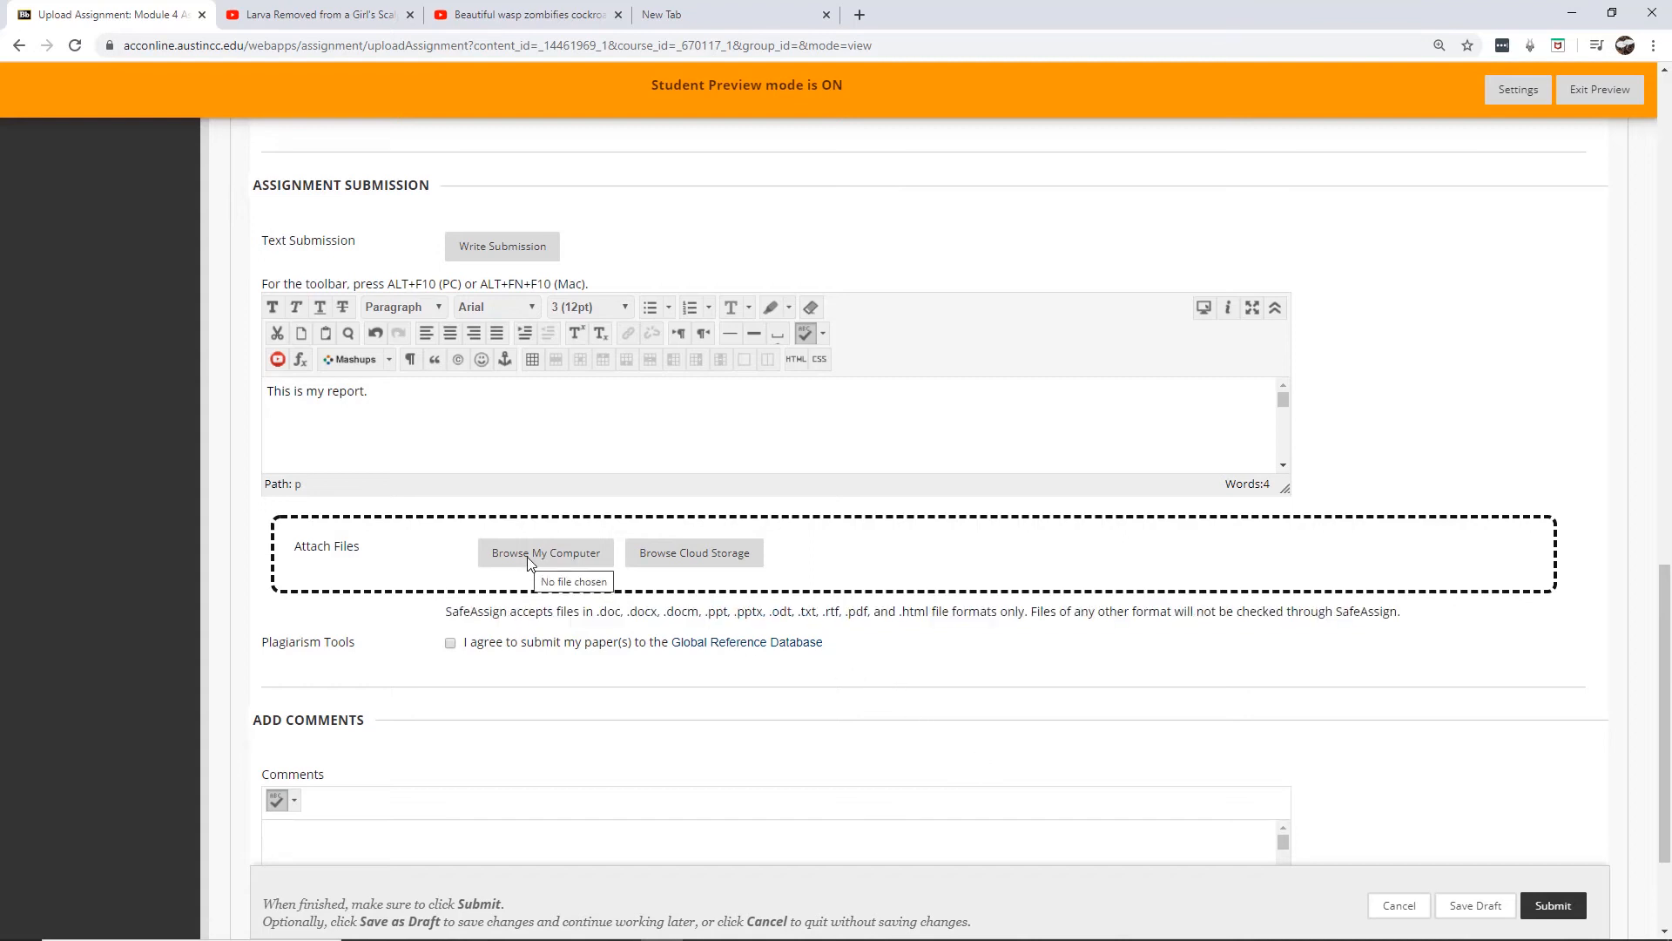
{"action": "left_click", "coordinate": [450, 644]}
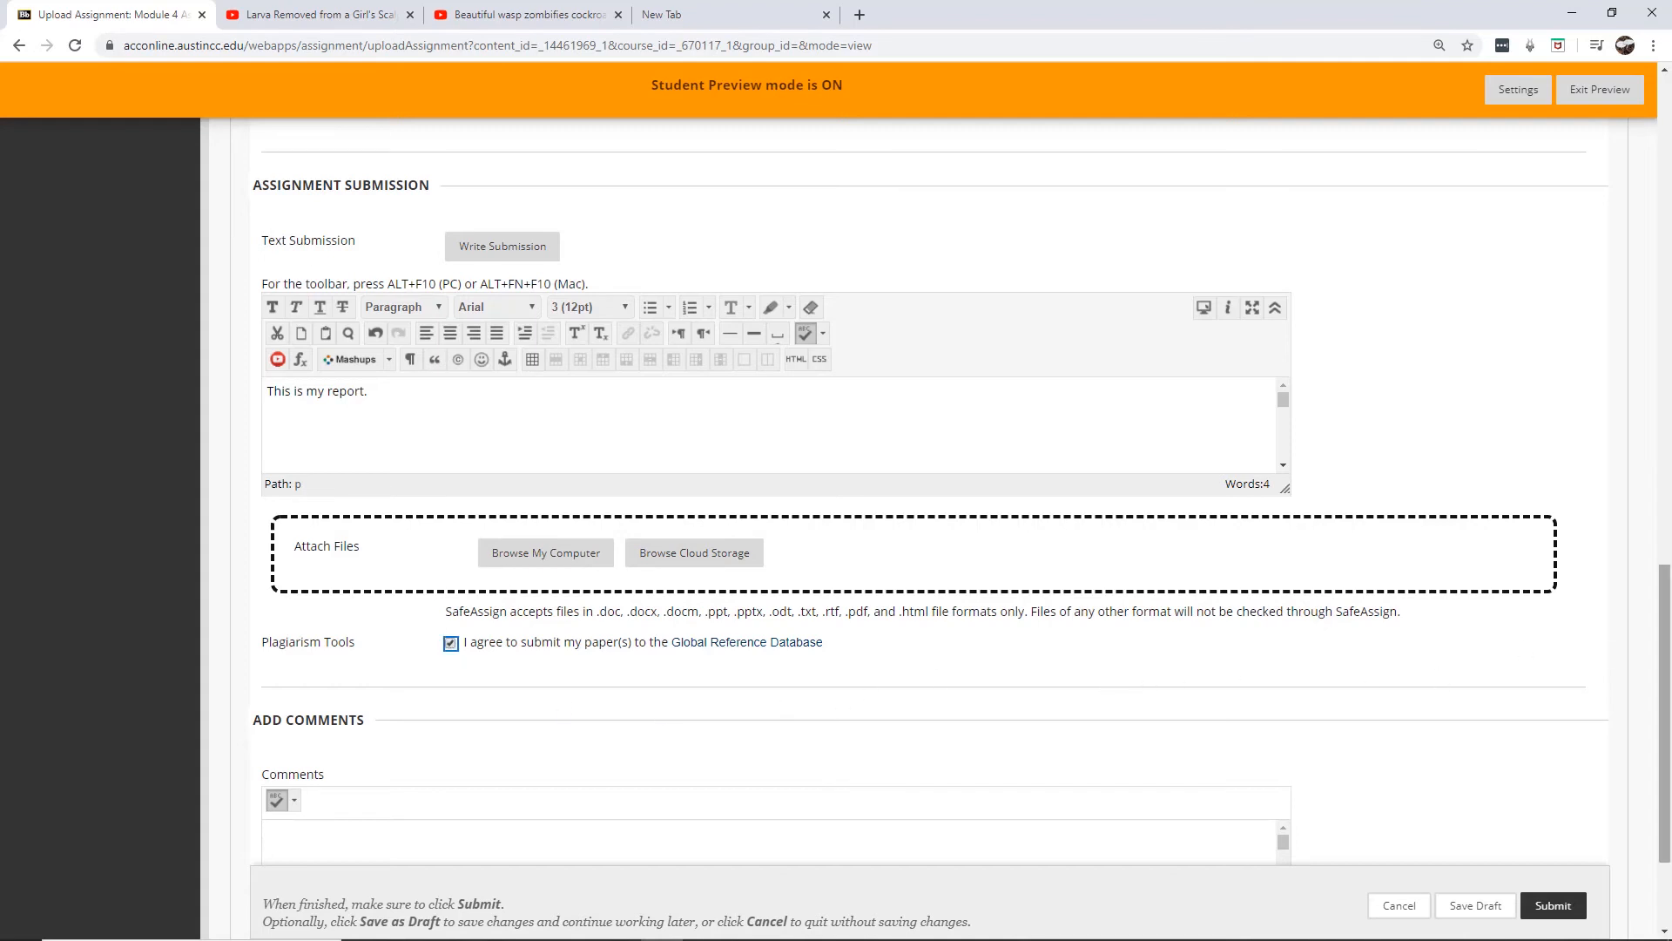
Add the comment "Sorry this late." to the submission and submit the Module 4 Assignment.
{"action": "left_click_drag", "start_coordinate": [1668, 584], "coordinate": [1668, 646]}
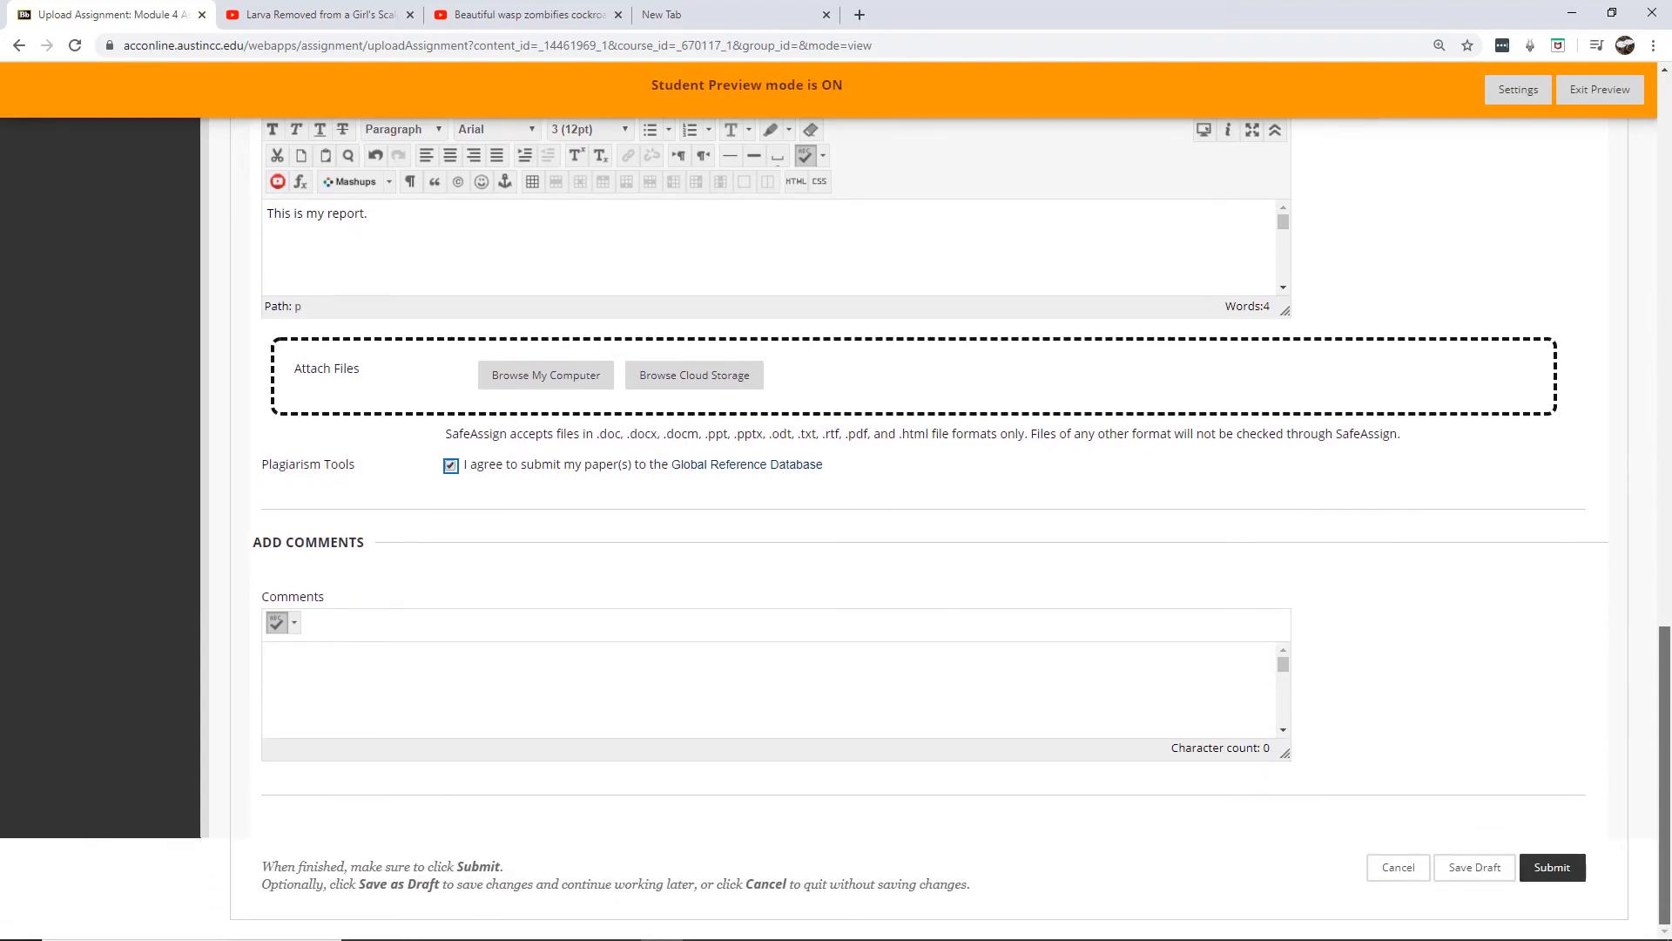
{"action": "left_click", "coordinate": [391, 697]}
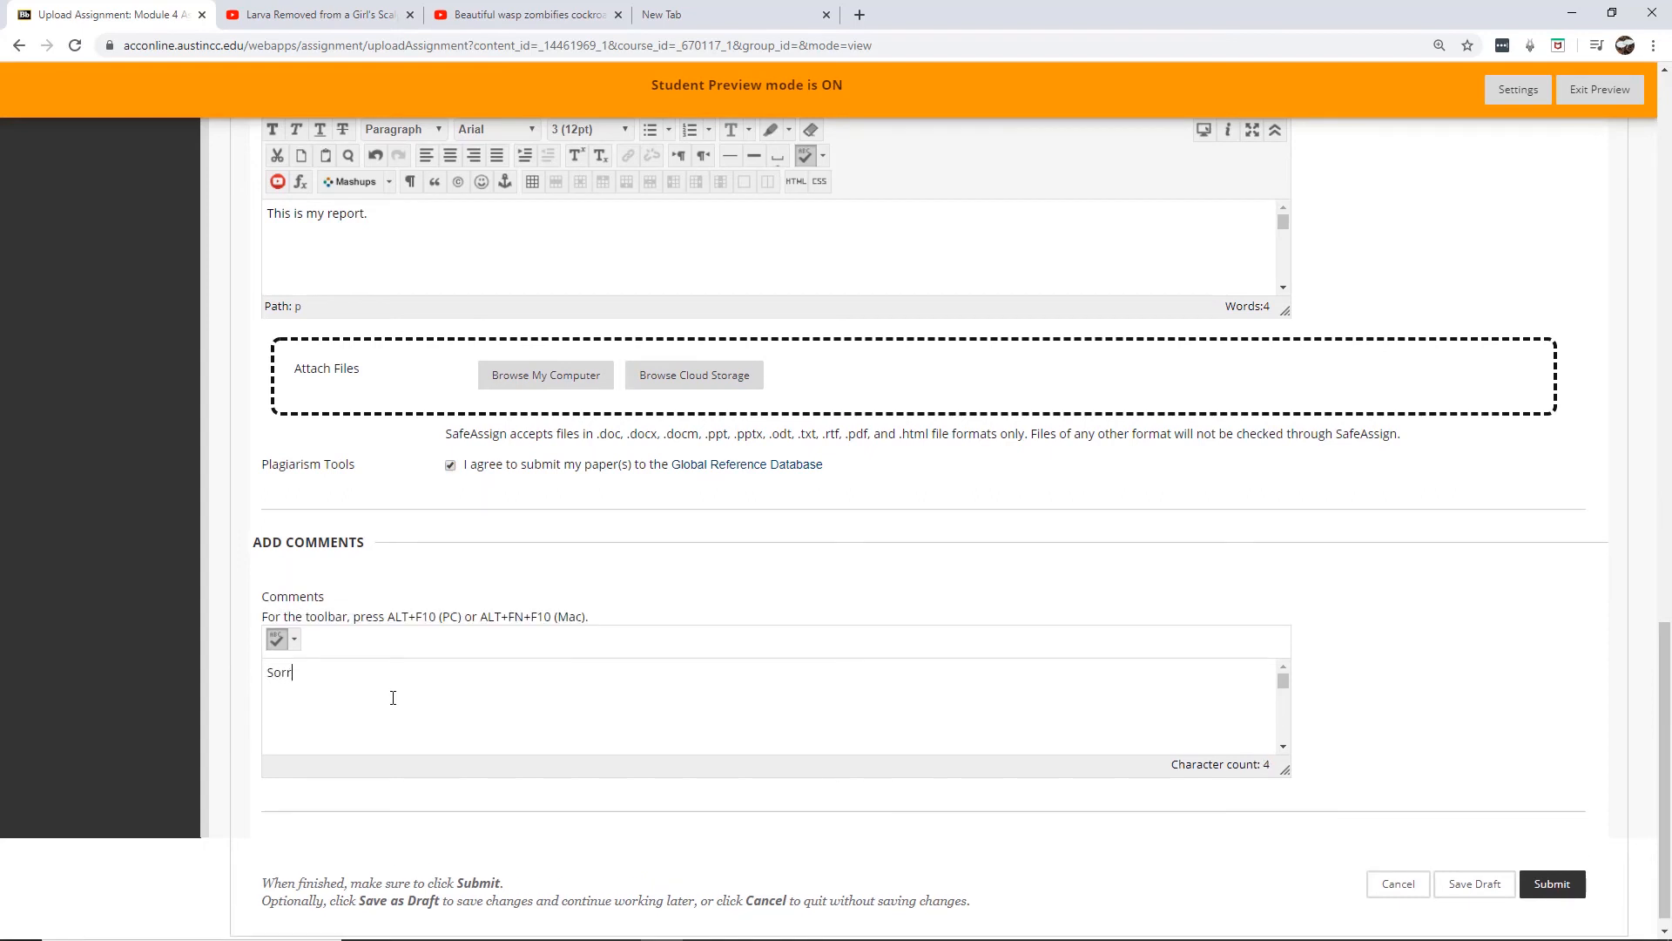
{"action": "type", "text": "Sorry this i"}
{"action": "mouse_move", "coordinate": [1669, 701]}
{"action": "left_mouse_down"}
{"action": "mouse_move", "coordinate": [1669, 677]}
{"action": "mouse_move", "coordinate": [1667, 714]}
{"action": "left_mouse_up"}
{"action": "left_click", "coordinate": [1555, 868]}
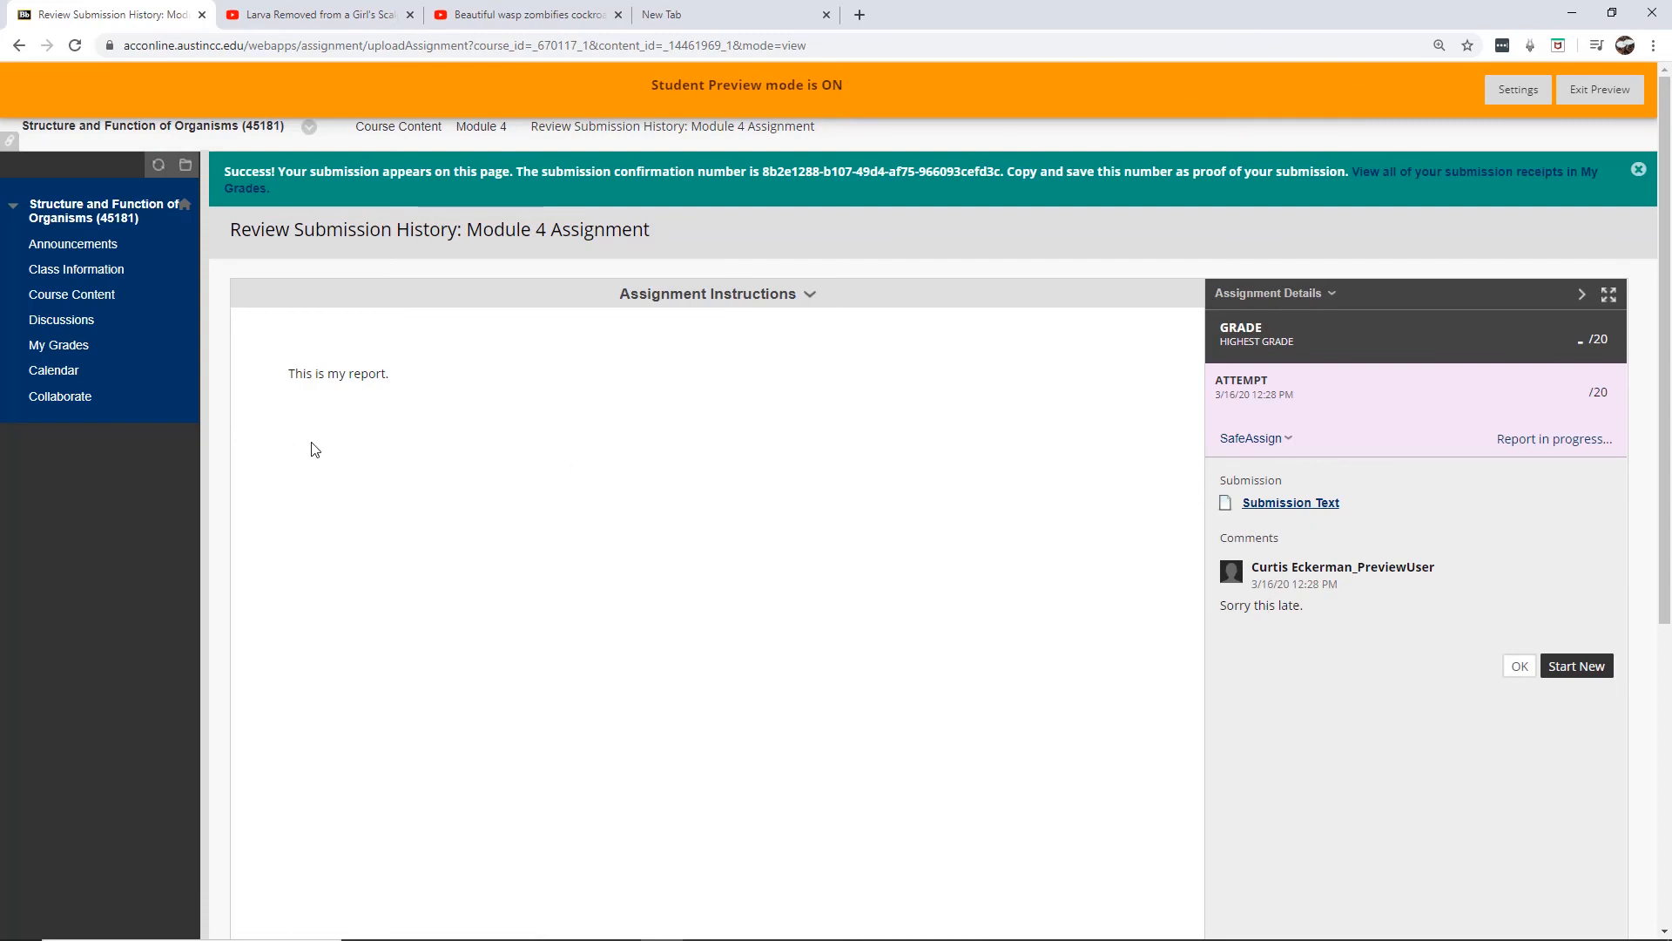
Check the assignment's entry in My Grades and exit Student Preview, deleting the preview user and all data.
{"action": "left_click", "coordinate": [78, 346]}
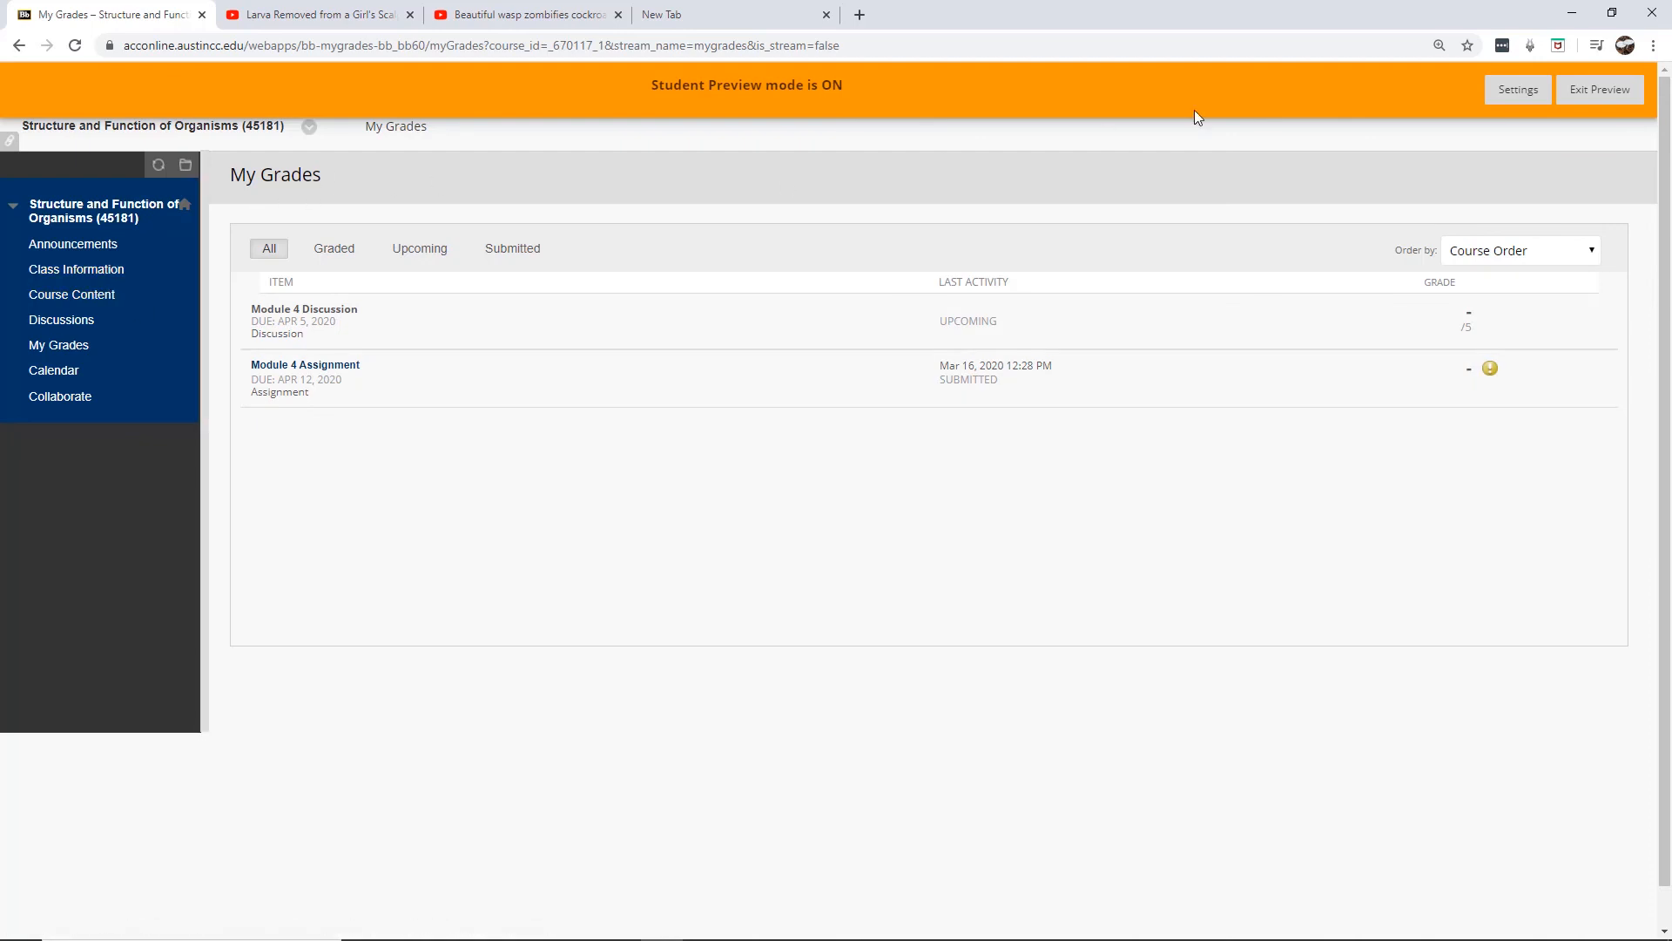
{"action": "left_click", "coordinate": [1600, 89]}
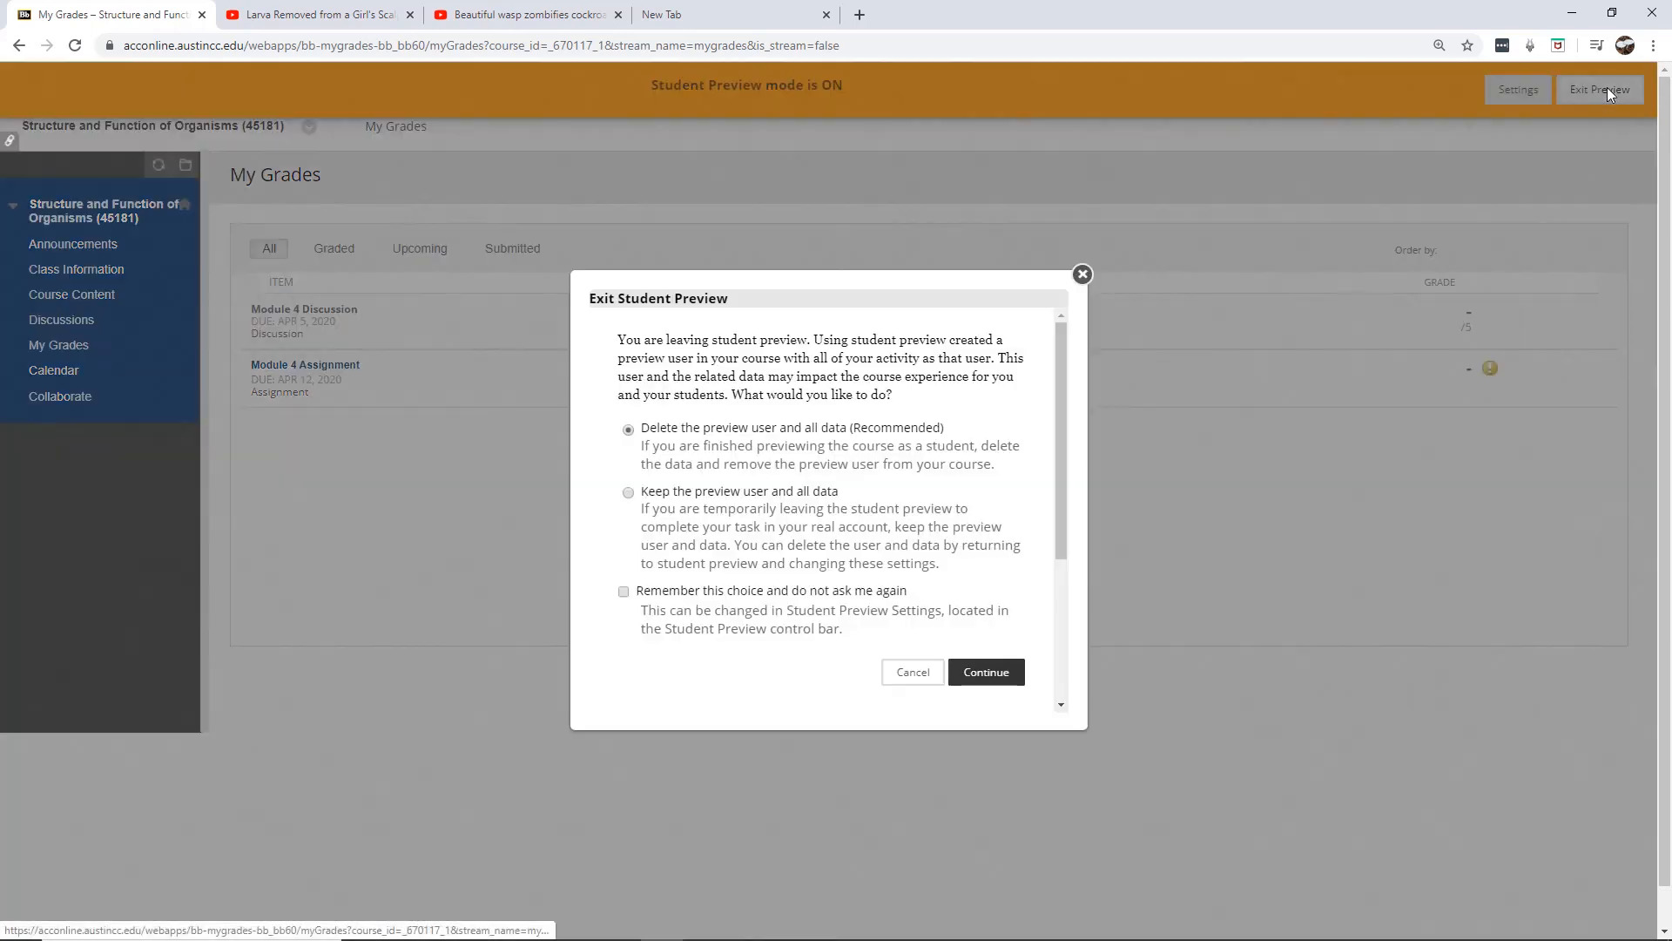
{"action": "left_click", "coordinate": [966, 688]}
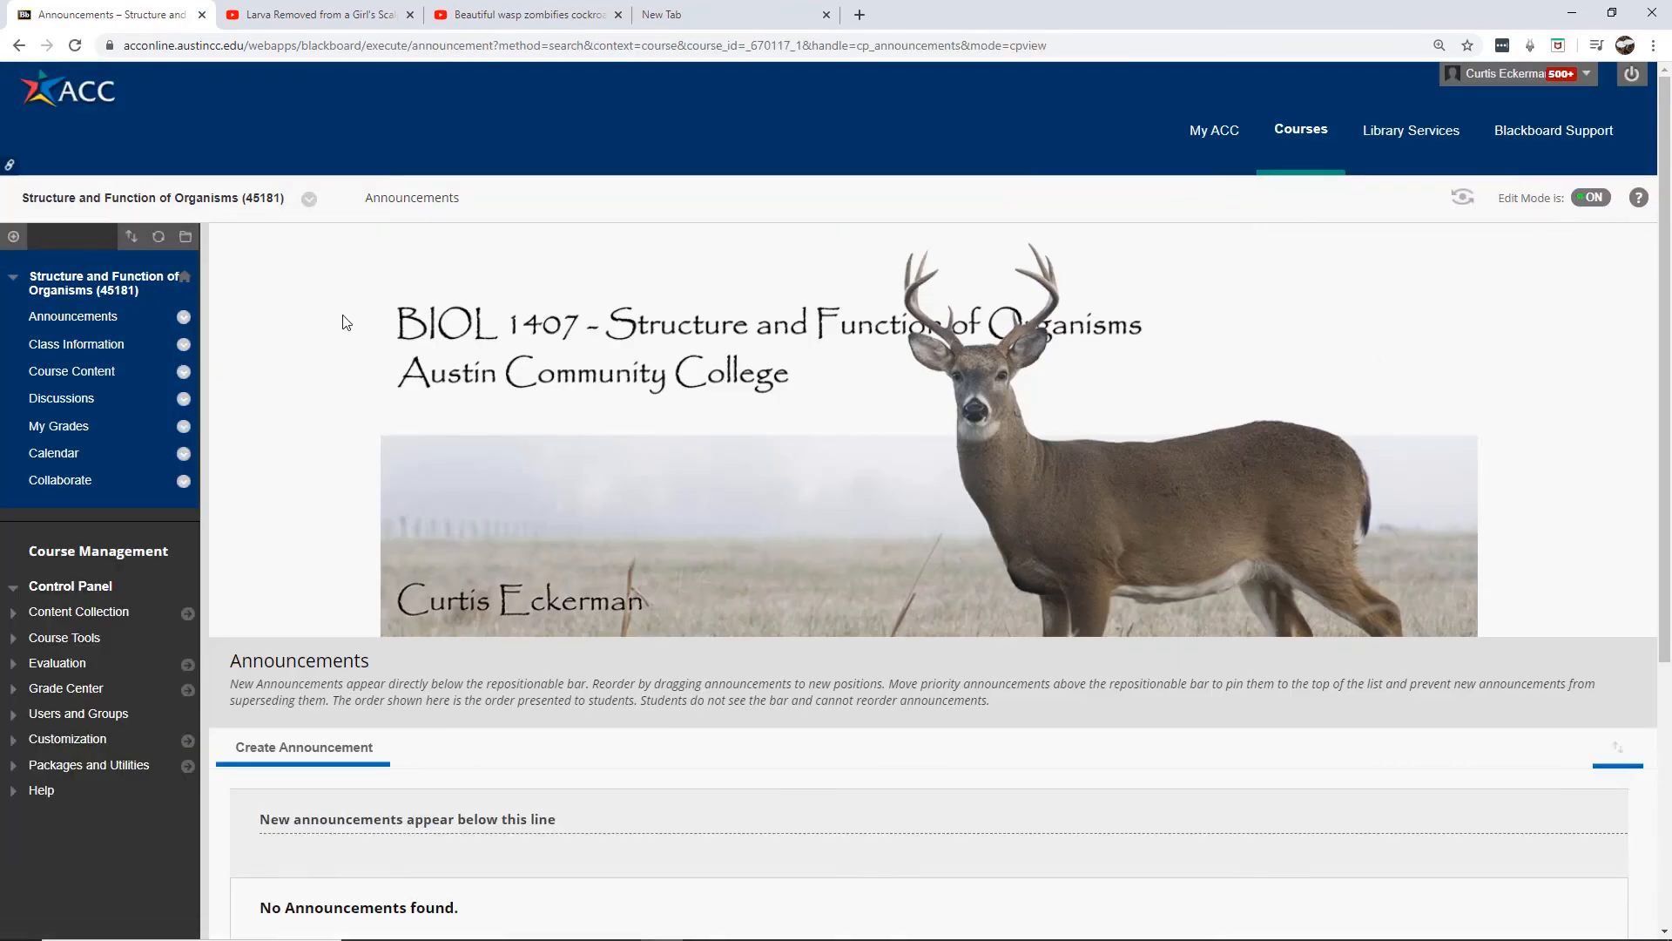
Open the Module 4 folder from the course content in instructor view and go to its last items.
{"action": "left_click", "coordinate": [39, 371]}
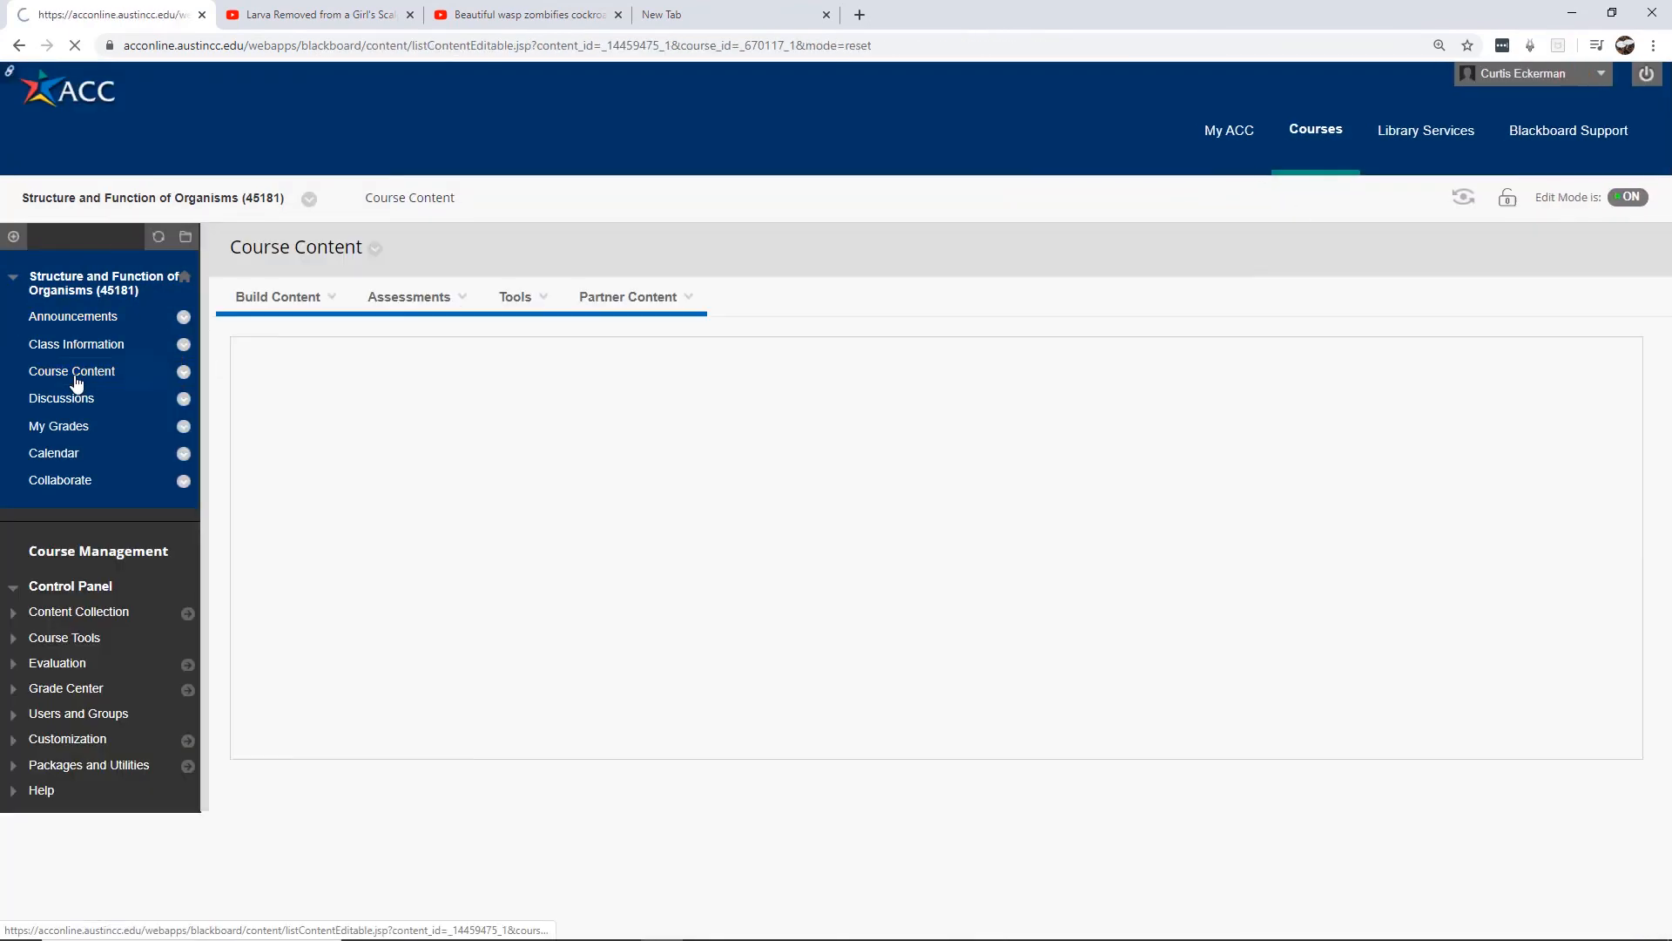
{"action": "mouse_move", "coordinate": [515, 298]}
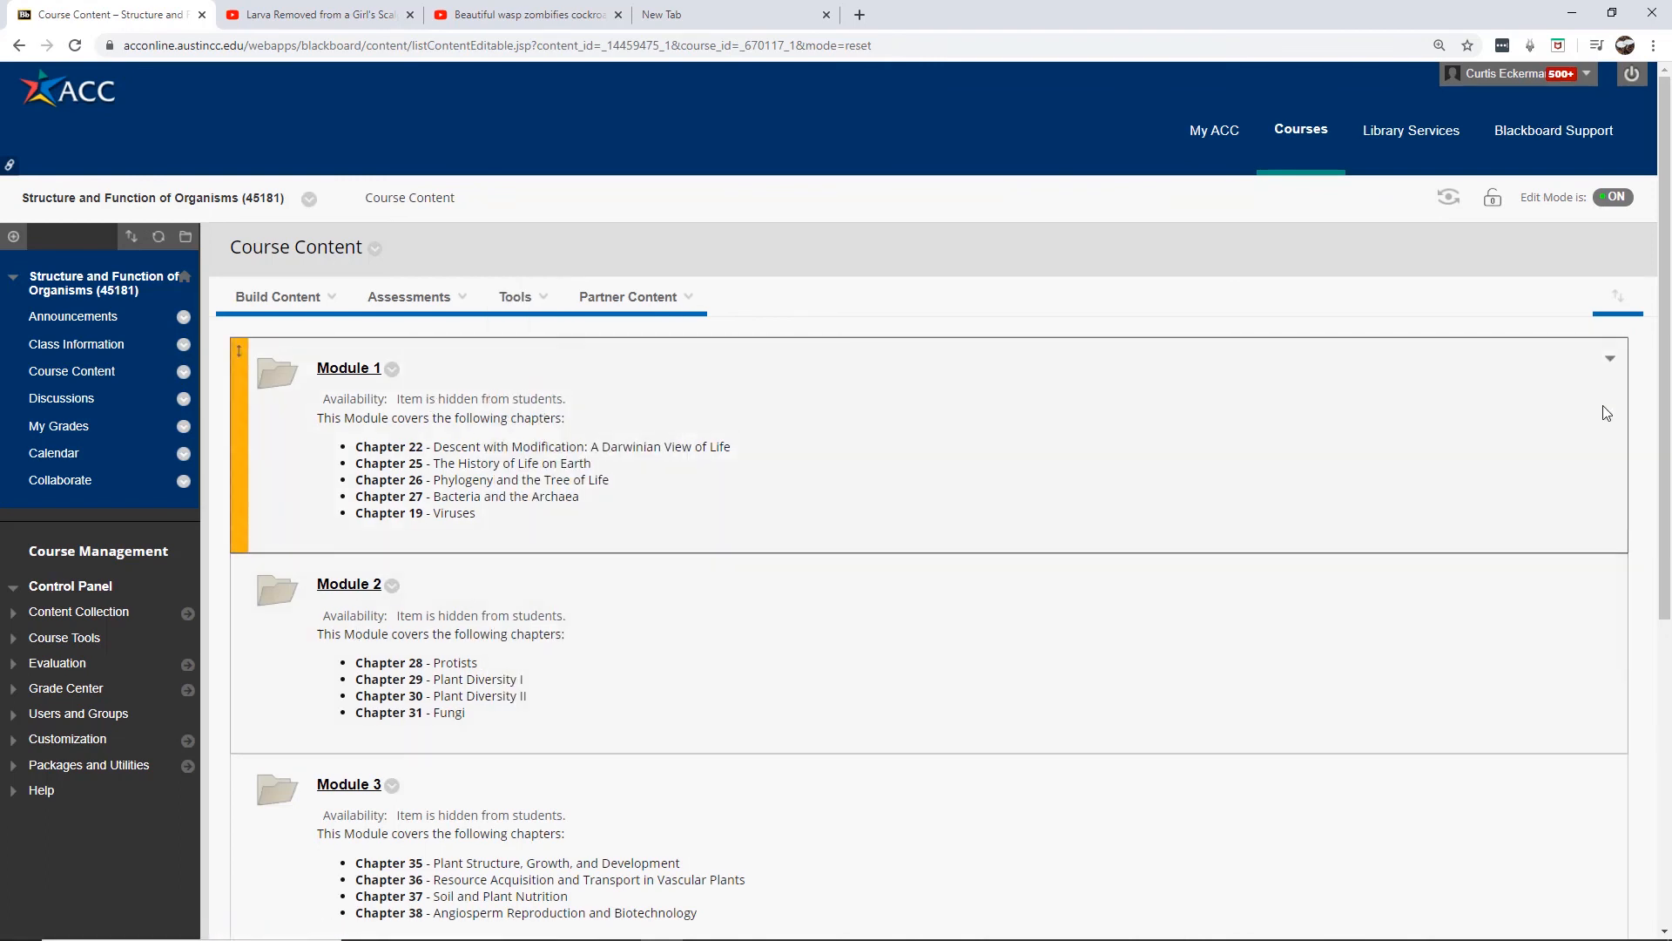
{"action": "scroll", "coordinate": [1670, 329], "scroll_direction": "down", "scroll_amount": 5}
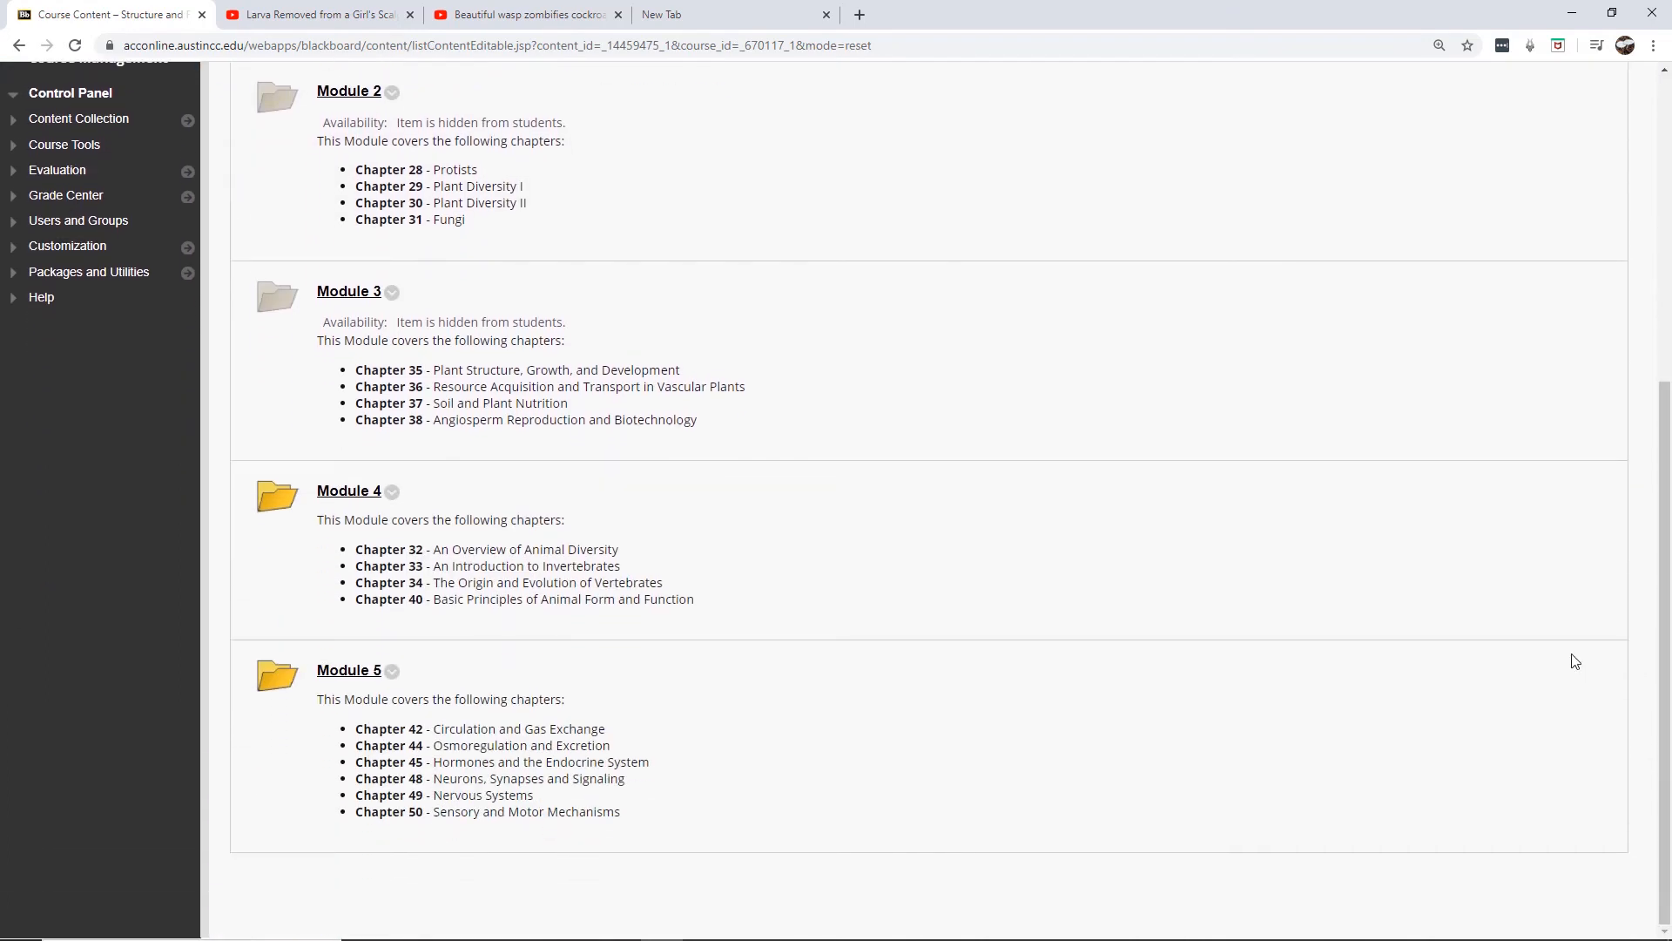
{"action": "left_click", "coordinate": [340, 492]}
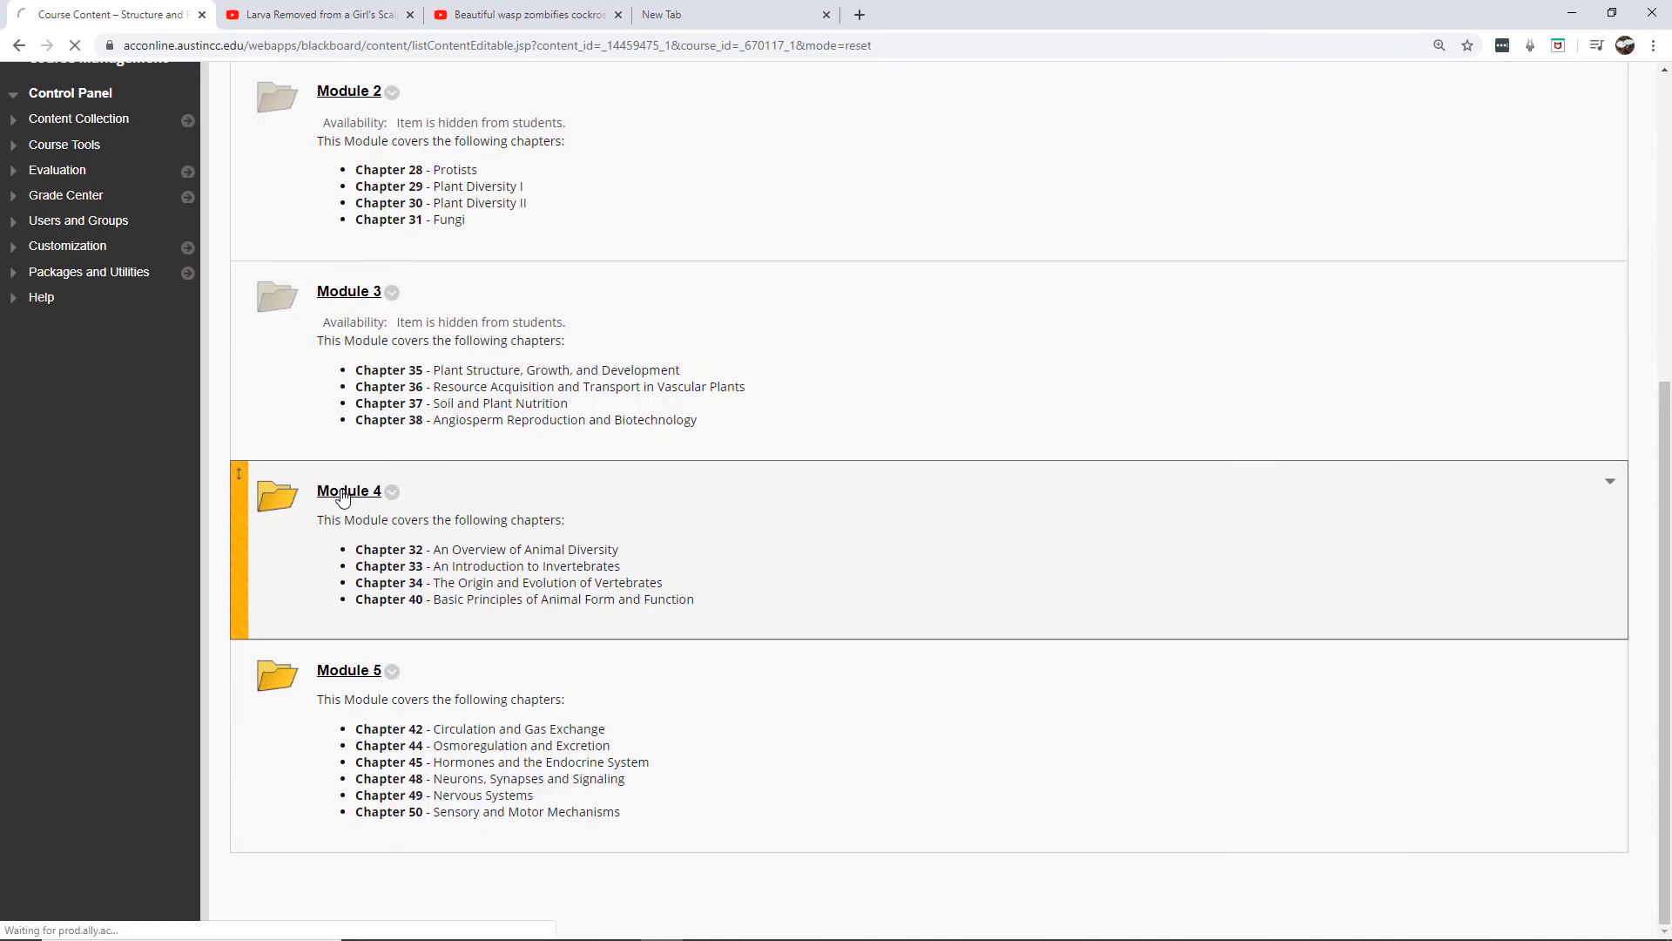
{"action": "left_click_drag", "start_coordinate": [1664, 174], "coordinate": [1668, 783]}
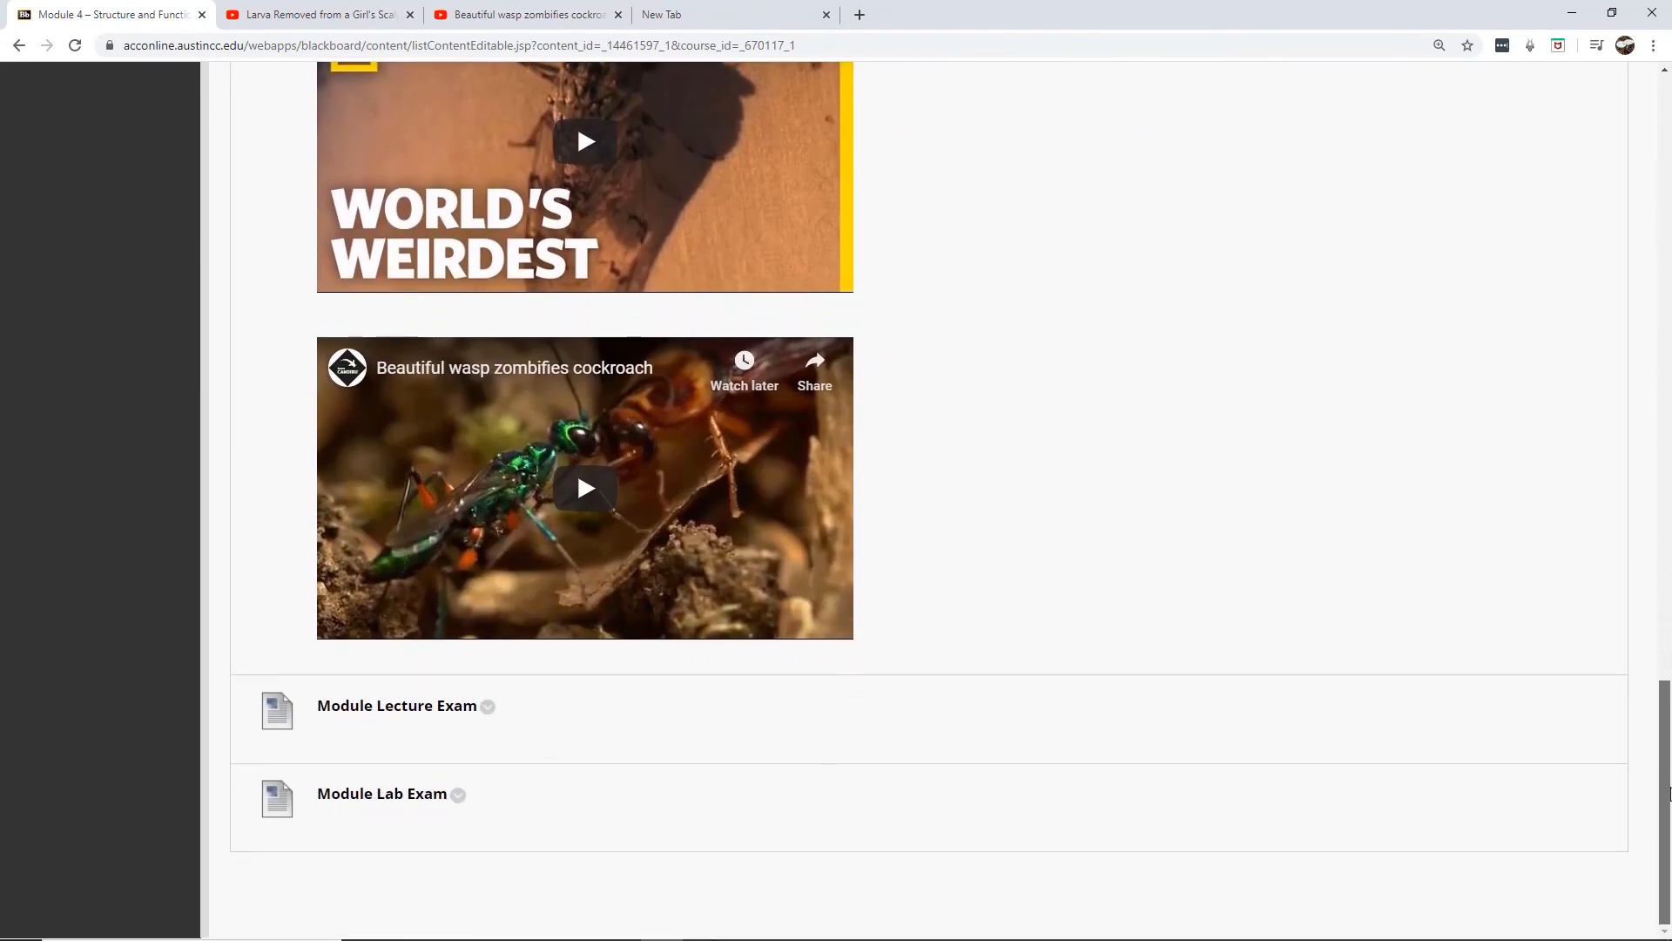